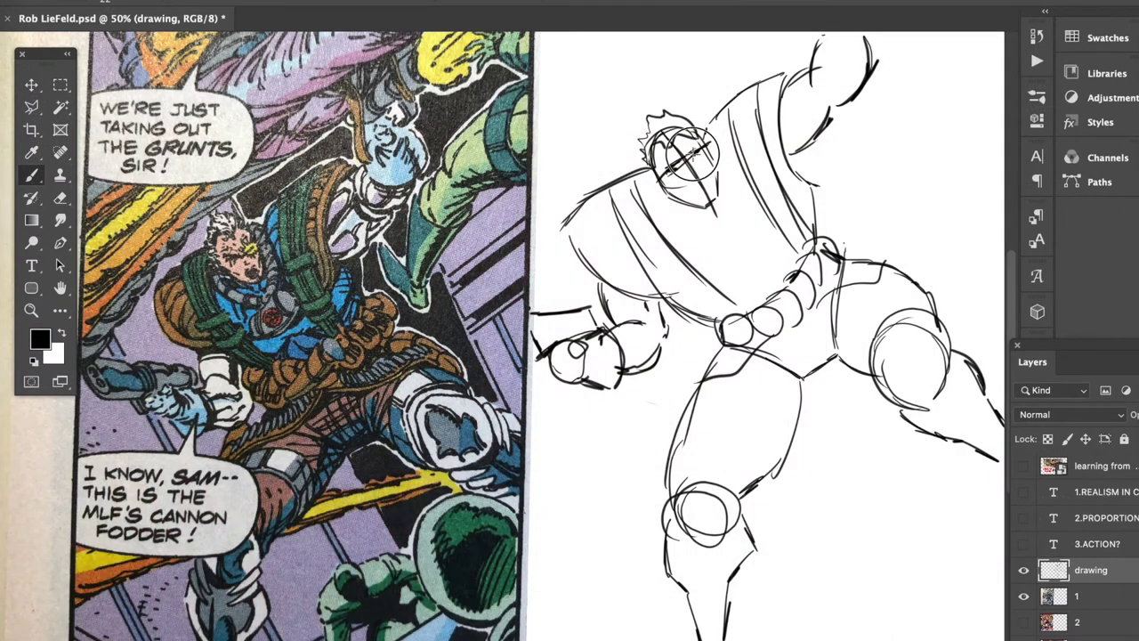
- Try a short stroke on the face of the sketched figure and undo it
mouse_move(692, 184)
left_mouse_down()
mouse_move(707, 184)
mouse_move(696, 175)
left_mouse_up()
key("ctrl+z")
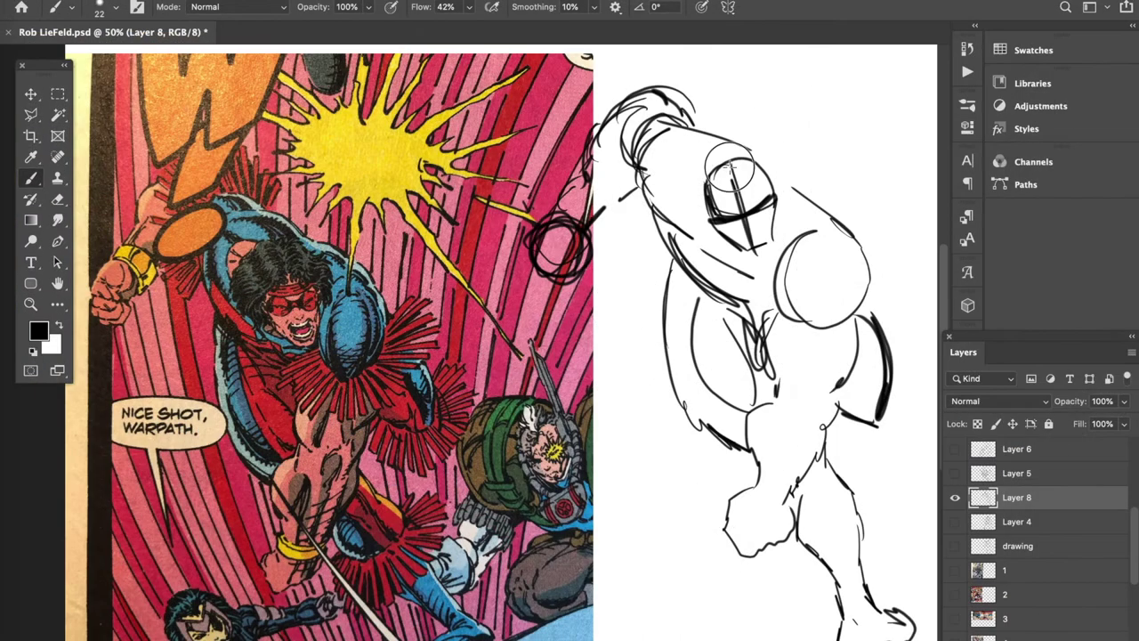
- Sketch loose hair strokes around the head of the lunging figure on Layer 8
mouse_move(701, 187)
left_mouse_down()
mouse_move(755, 145)
mouse_move(758, 167)
mouse_move(712, 158)
mouse_move(679, 216)
mouse_move(701, 224)
left_mouse_up()
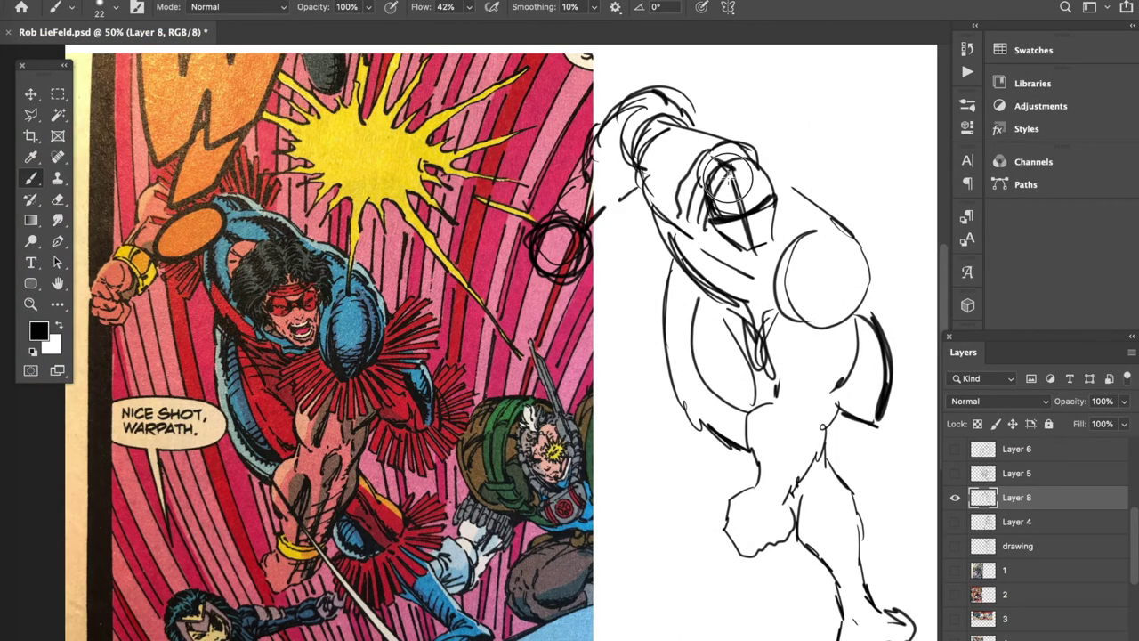
left_click_drag(730, 175, 707, 236)
left_click_drag(748, 165, 763, 187)
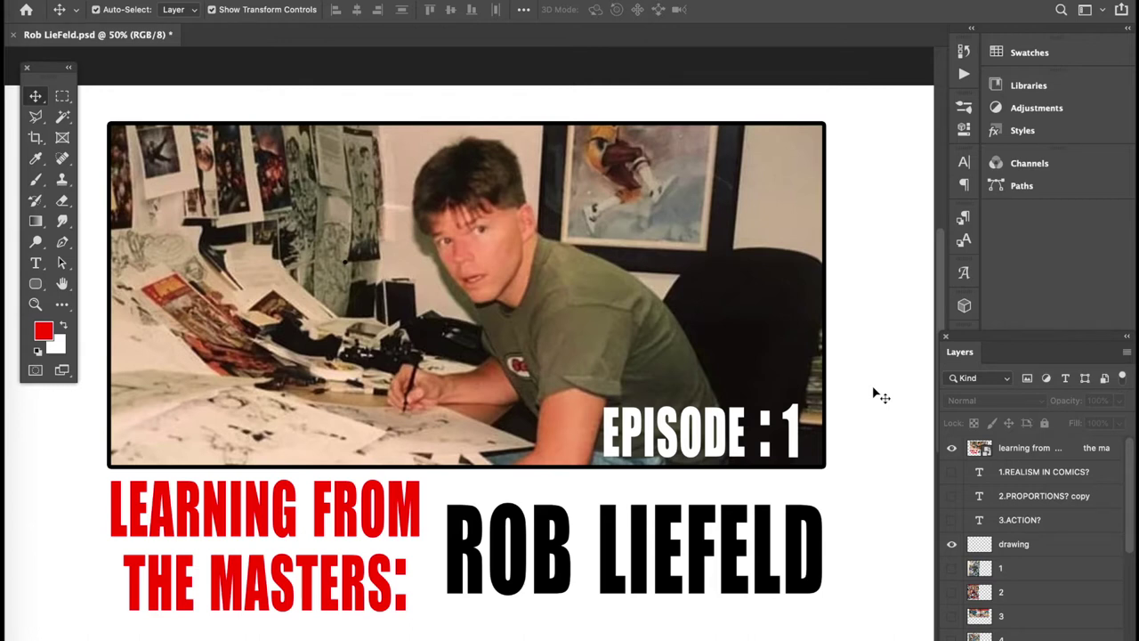
- Hide the title image, show the headings 1.REALISM IN COMICS?, 2.PROPORTIONS? and 3.ACTION? one at a time, and leave them hidden
left_click(951, 447)
left_click(951, 472)
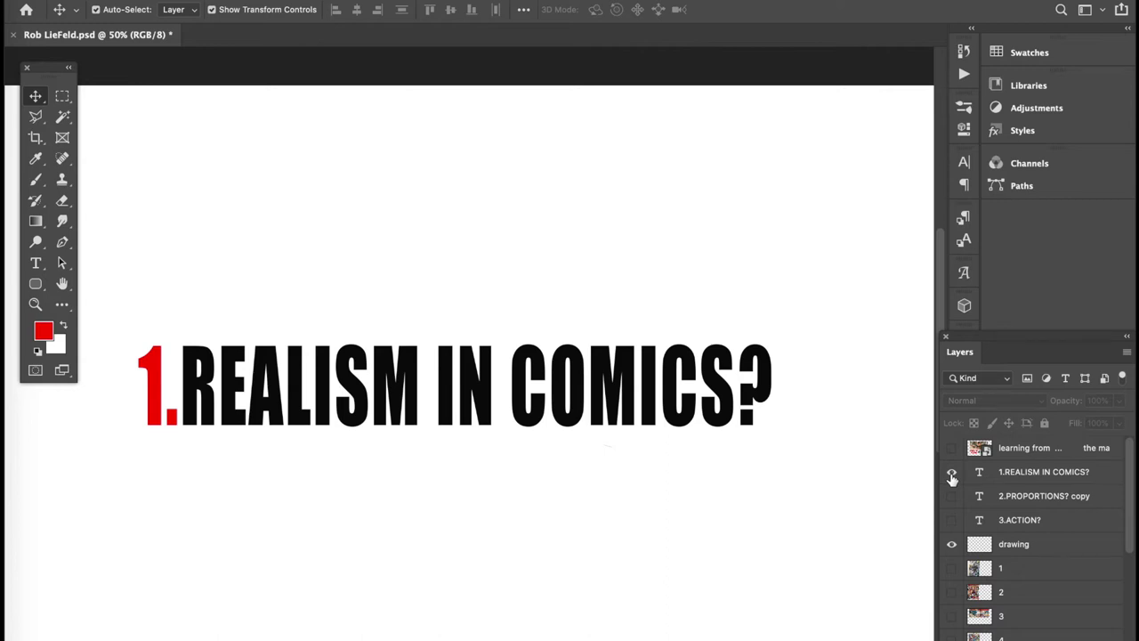
left_click(951, 472)
left_click(951, 496)
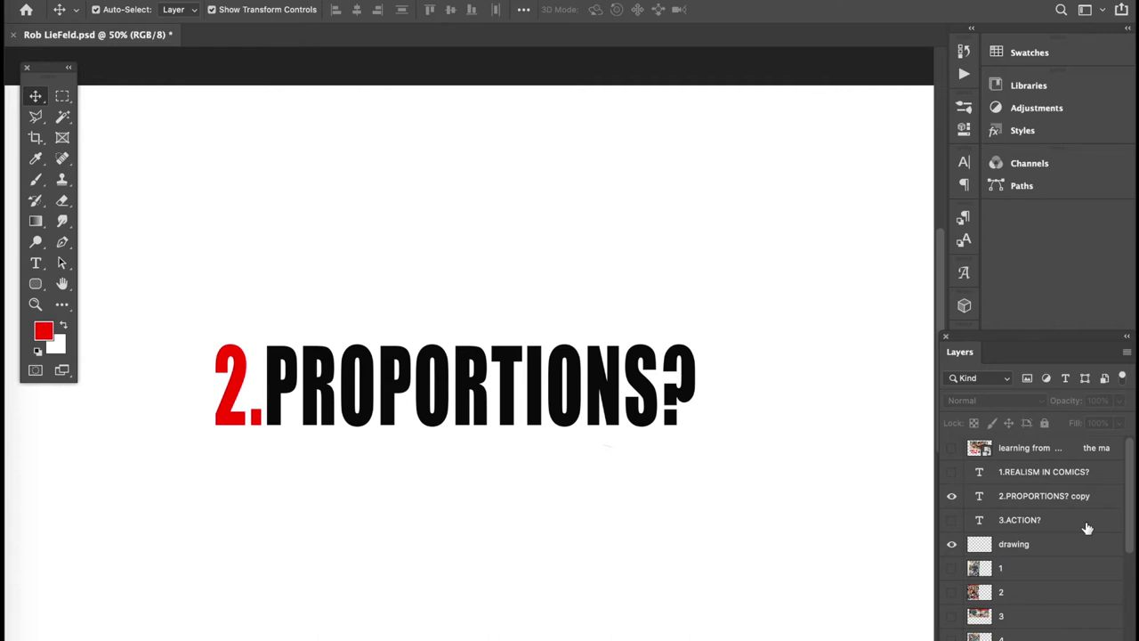
left_click(951, 496)
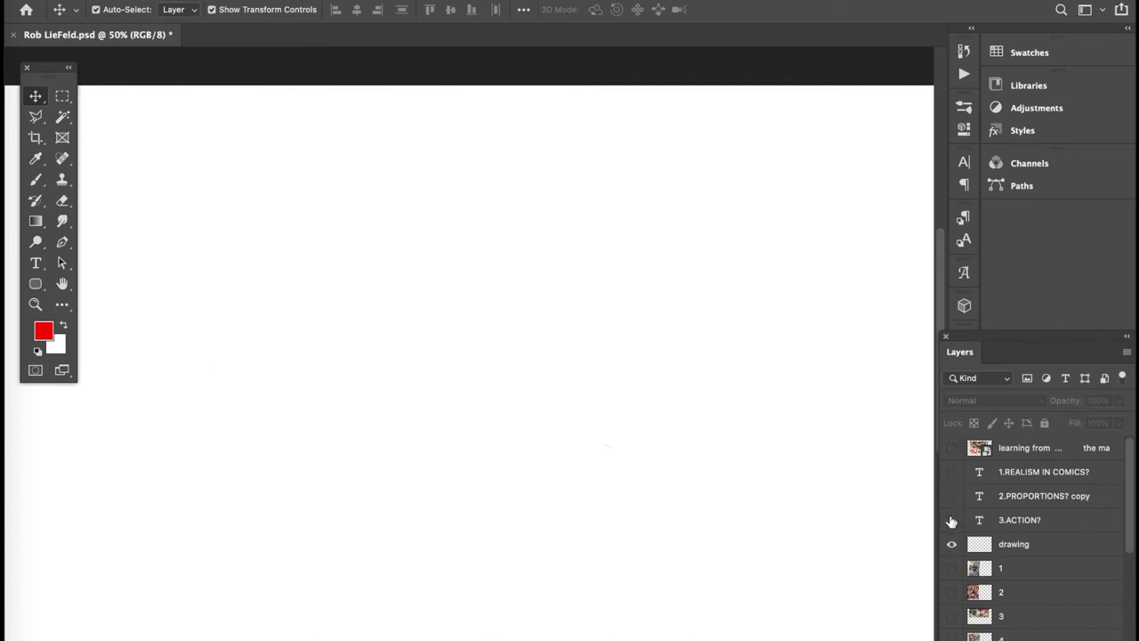
left_click(951, 519)
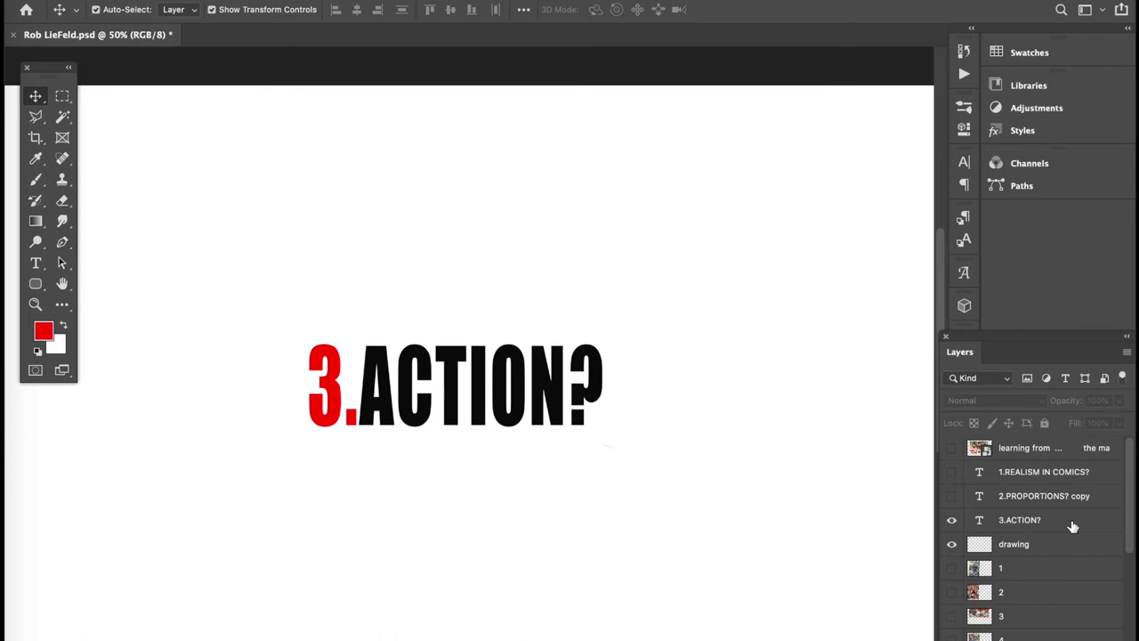
left_click(952, 521)
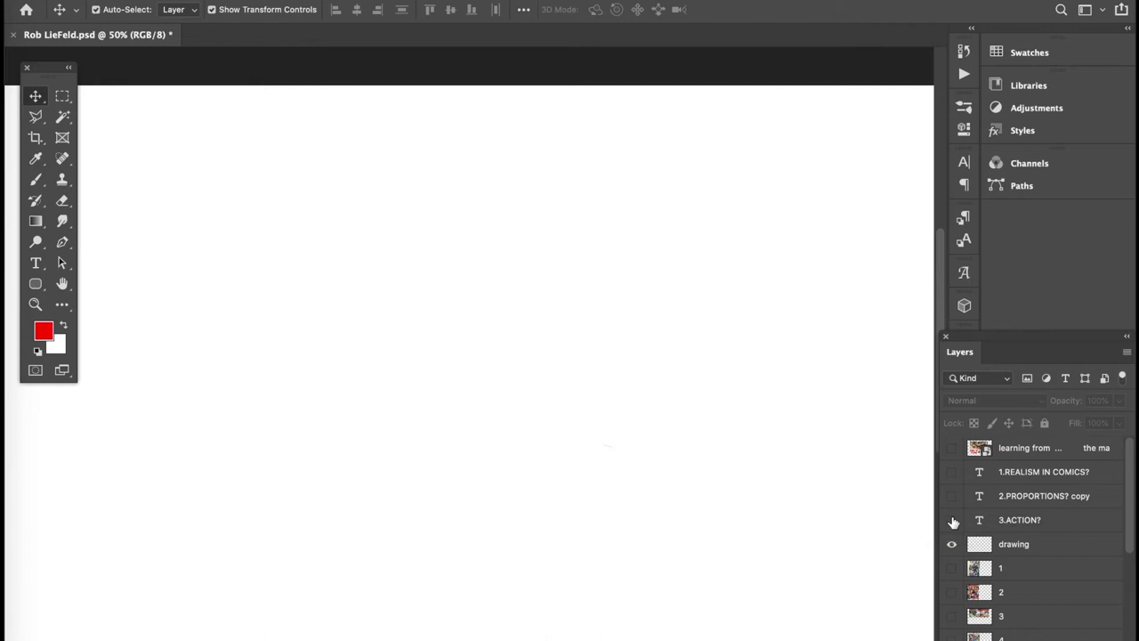
- Make the comic reference panel on layer 1 visible beside the blank drawing area
left_click(952, 569)
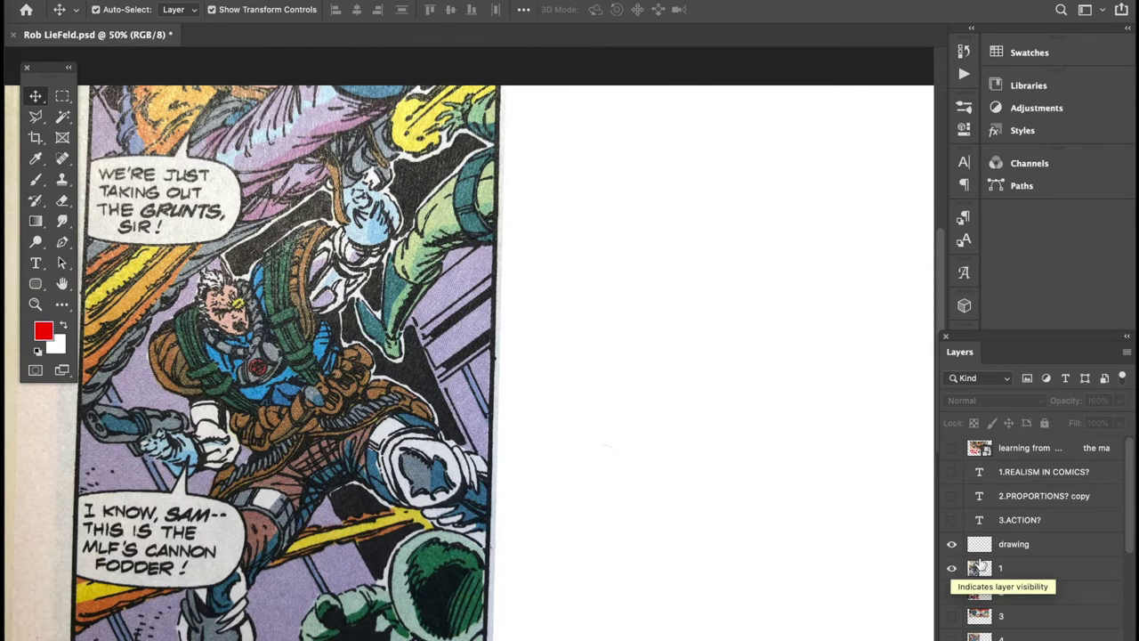
scroll(703, 556, "down", 2)
scroll(701, 551, "down", 3)
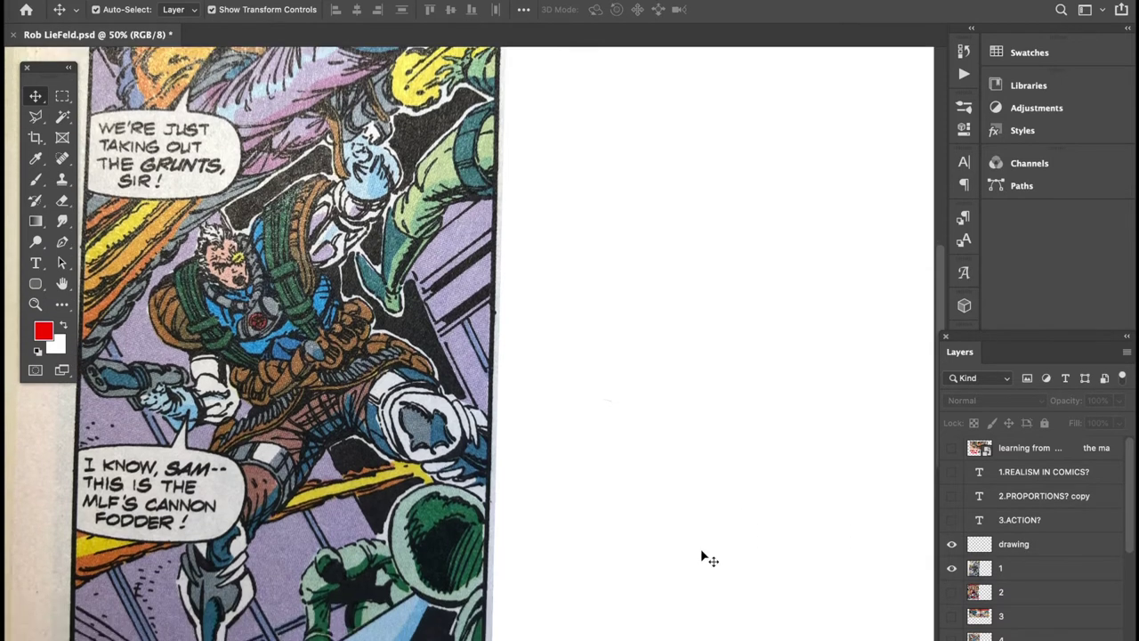
scroll(701, 552, "down", 3)
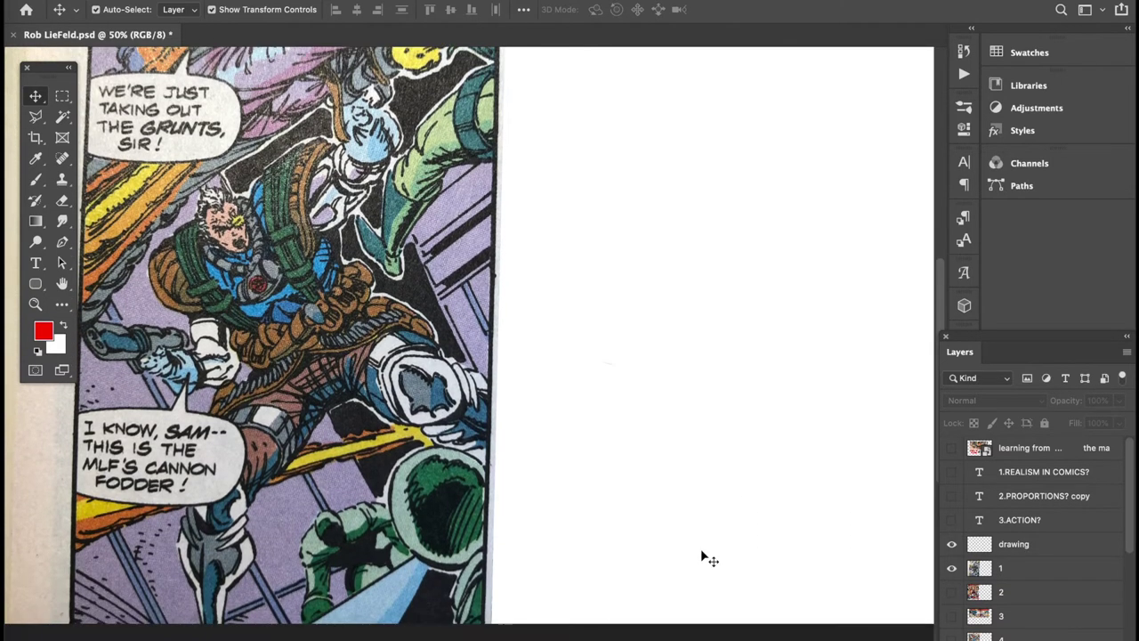
scroll(701, 552, "up", 3)
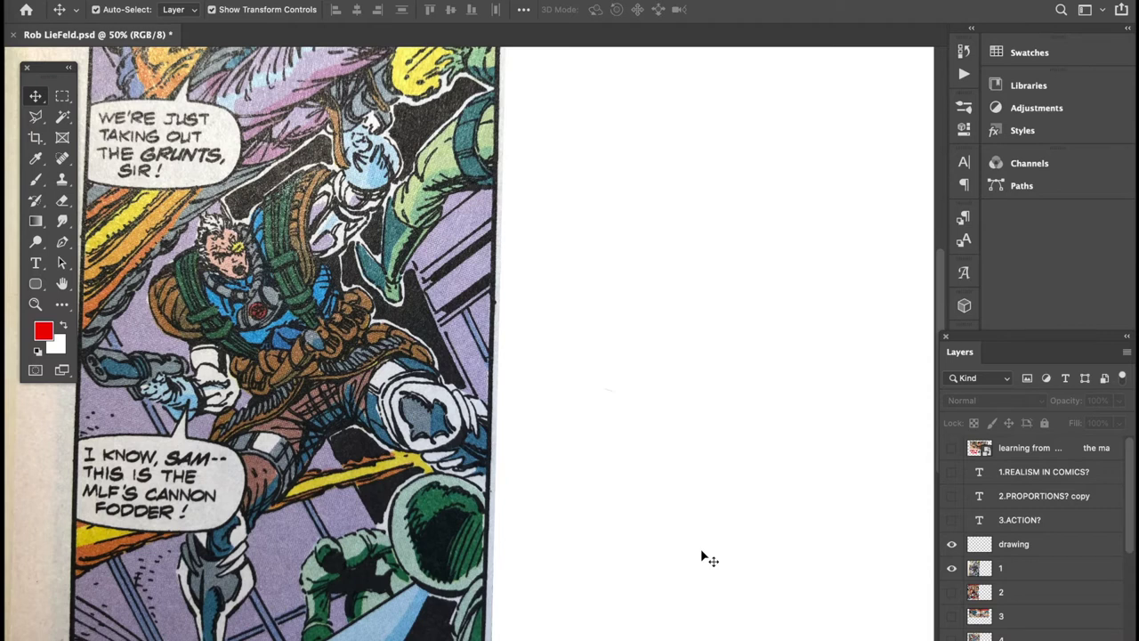
- Choose the Brush with a black foreground color and make the drawing layer active
left_click(1063, 550)
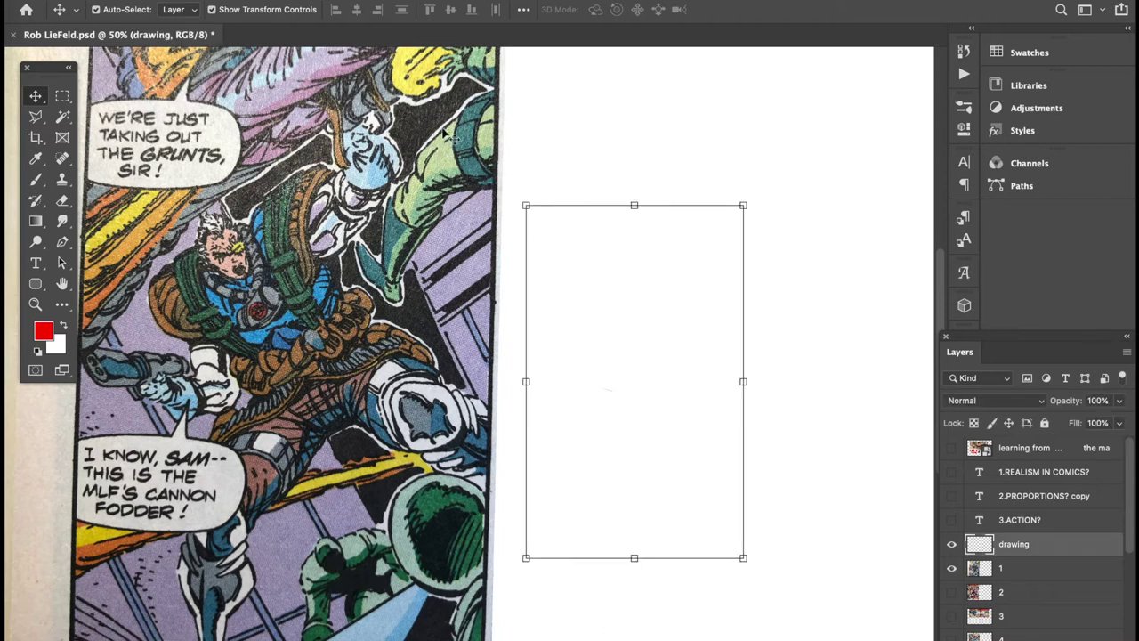
left_click(601, 145)
left_click(35, 179)
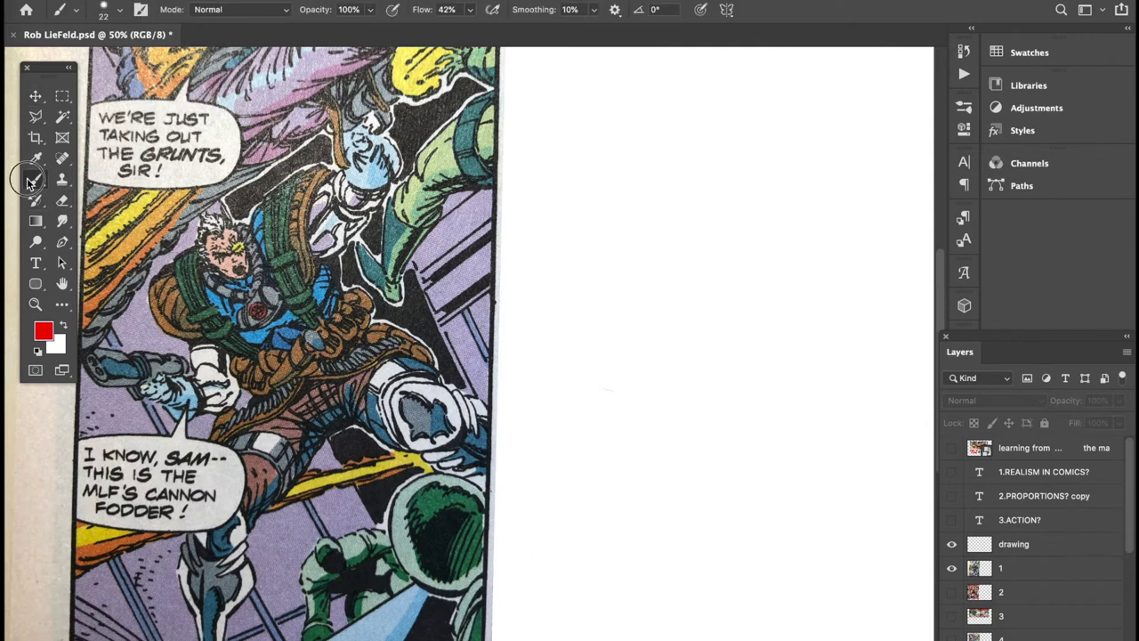
left_click(45, 330)
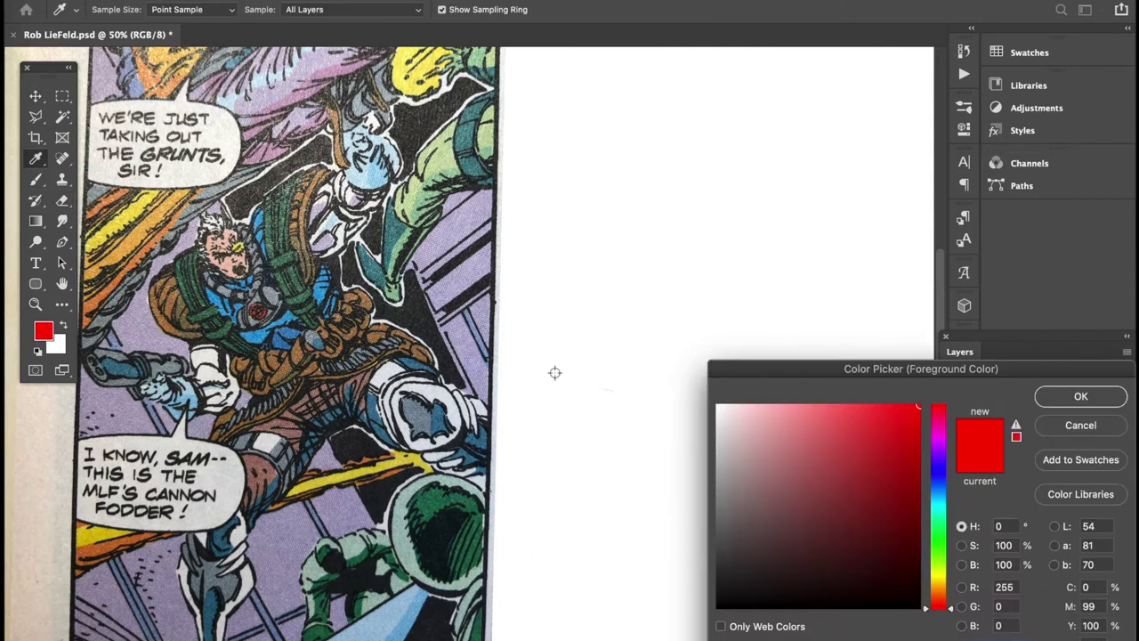
left_click(719, 605)
left_click(1089, 400)
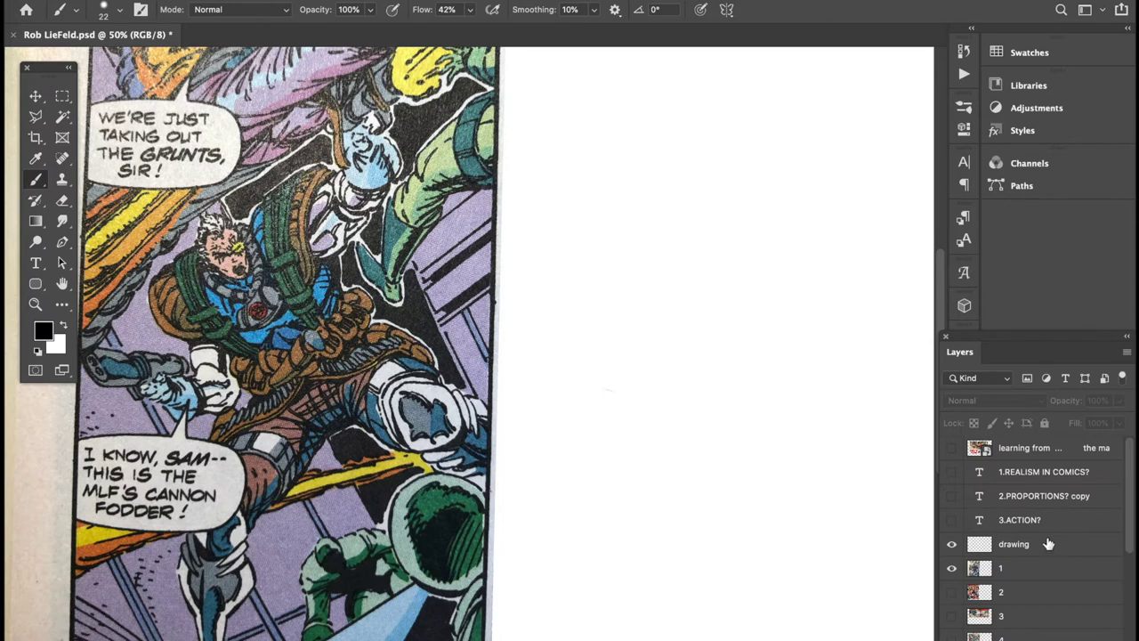
left_click(1049, 543)
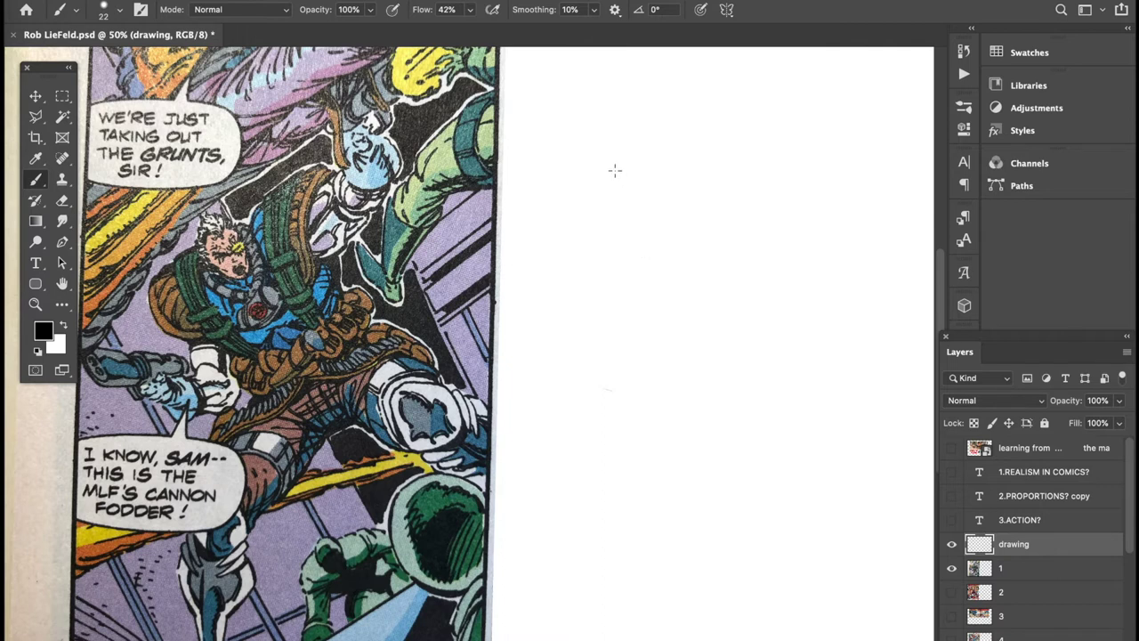
- Sketch the figure's tilted oval head with crossed guide lines and outline the broad shoulders and torso around it
mouse_move(607, 164)
left_mouse_down()
mouse_move(618, 193)
mouse_move(670, 203)
mouse_move(649, 138)
mouse_move(604, 163)
mouse_move(610, 140)
mouse_move(648, 145)
mouse_move(599, 156)
mouse_move(619, 138)
mouse_move(607, 149)
mouse_move(667, 217)
left_mouse_up()
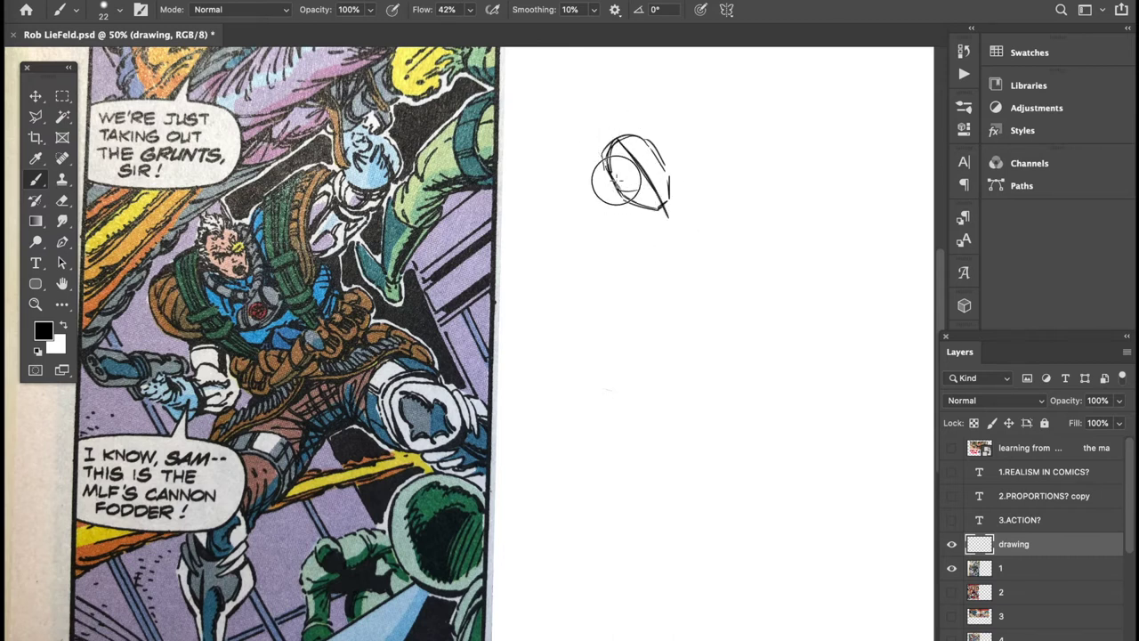
left_click_drag(615, 183, 661, 150)
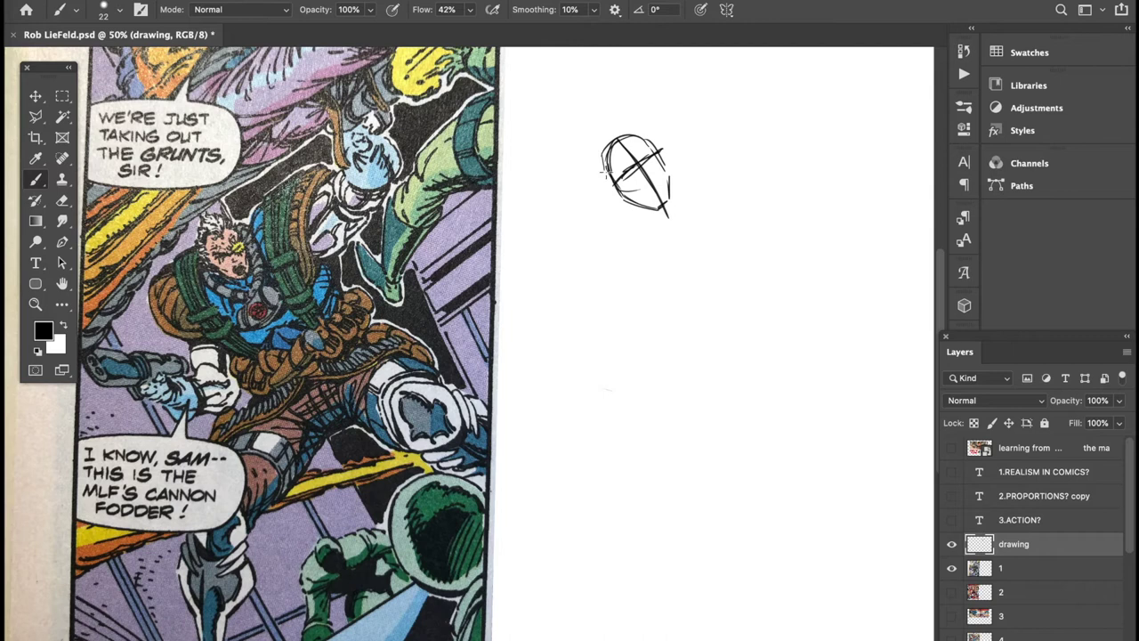
left_click_drag(609, 171, 545, 195)
left_click_drag(607, 174, 532, 219)
mouse_move(553, 195)
left_mouse_down()
mouse_move(526, 229)
mouse_move(583, 290)
mouse_move(632, 288)
mouse_move(667, 311)
mouse_move(639, 304)
mouse_move(678, 316)
mouse_move(734, 283)
left_mouse_up()
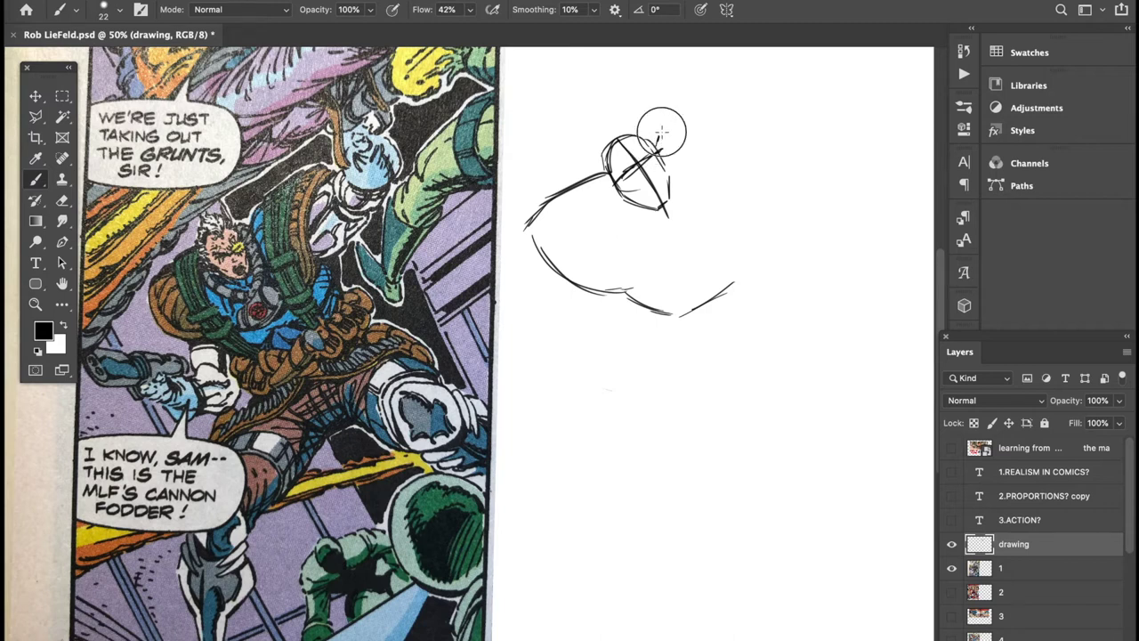
mouse_move(658, 136)
left_mouse_down()
mouse_move(732, 84)
mouse_move(730, 158)
mouse_move(730, 103)
mouse_move(725, 139)
mouse_move(745, 184)
mouse_move(761, 189)
mouse_move(759, 250)
mouse_move(735, 280)
left_mouse_up()
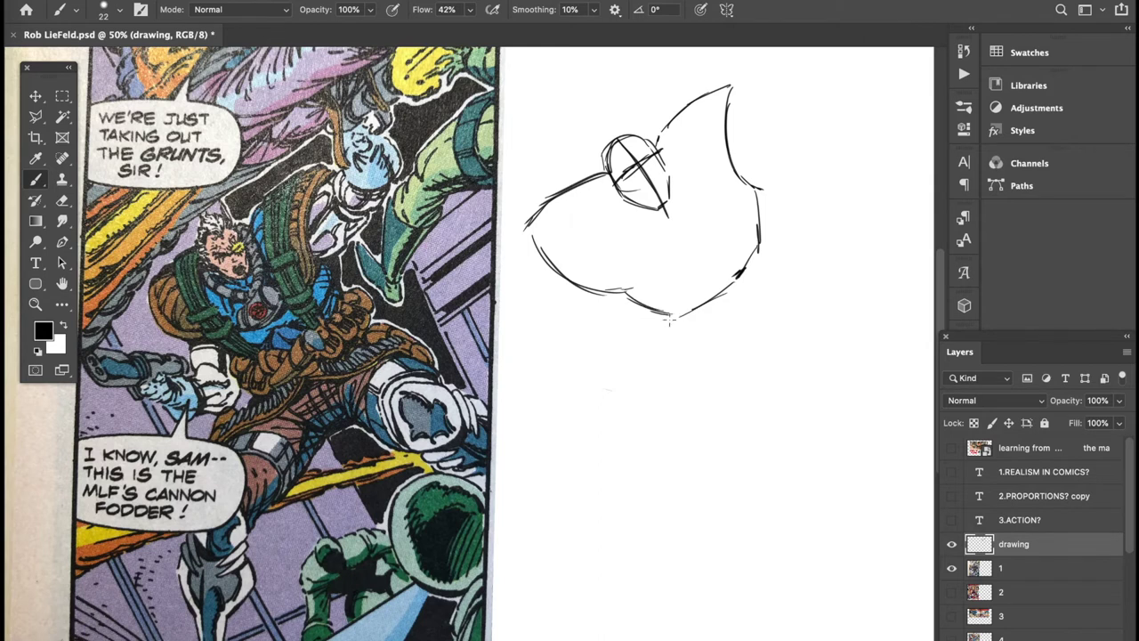
- Sketch the pelvis below the torso and the downward-pointing thigh ending in a knee circle
mouse_move(671, 313)
left_mouse_down()
mouse_move(674, 331)
mouse_move(747, 366)
mouse_move(779, 347)
left_mouse_up()
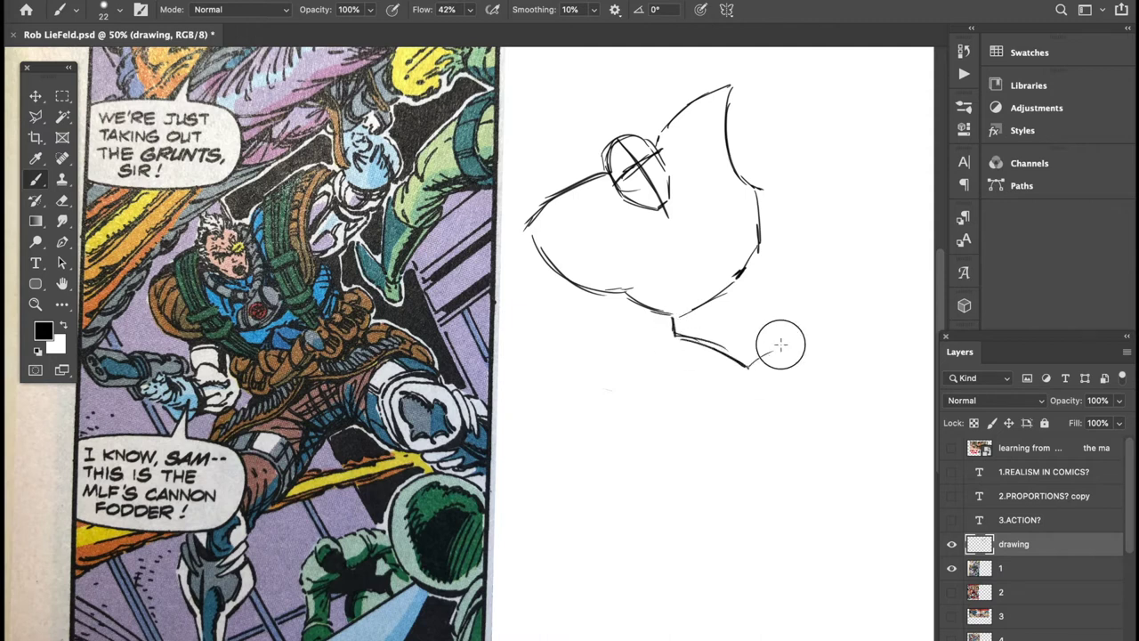
mouse_move(774, 290)
left_mouse_down()
mouse_move(777, 341)
mouse_move(787, 254)
left_mouse_up()
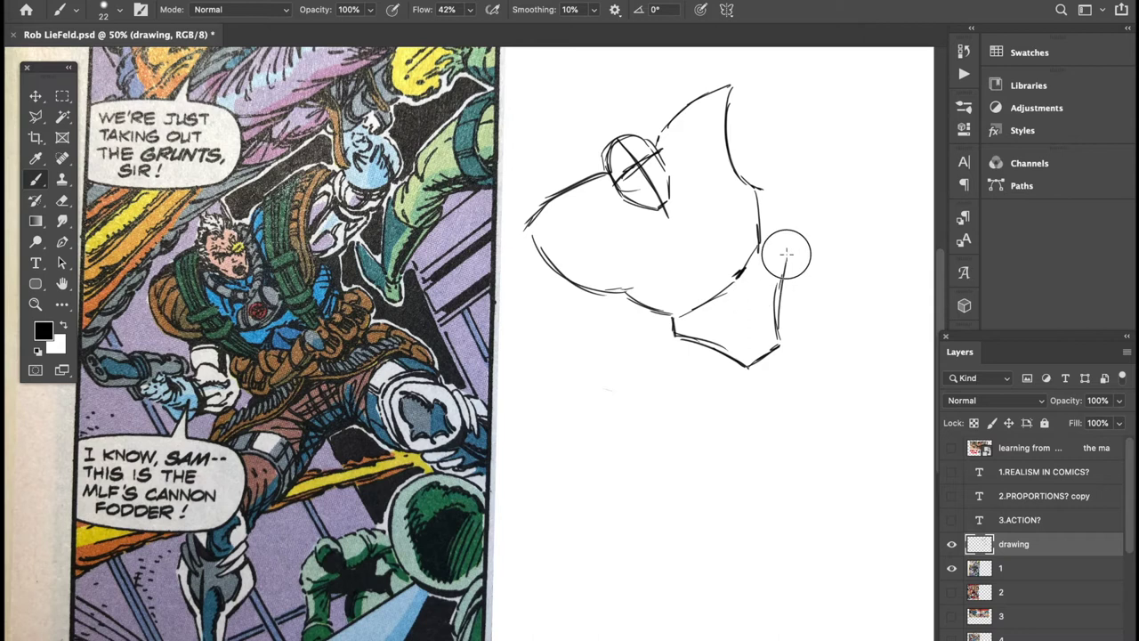
left_click_drag(672, 337, 622, 467)
left_click_drag(635, 423, 627, 487)
mouse_move(746, 369)
left_mouse_down()
mouse_move(728, 438)
mouse_move(686, 481)
mouse_move(634, 500)
mouse_move(652, 522)
mouse_move(658, 490)
left_mouse_up()
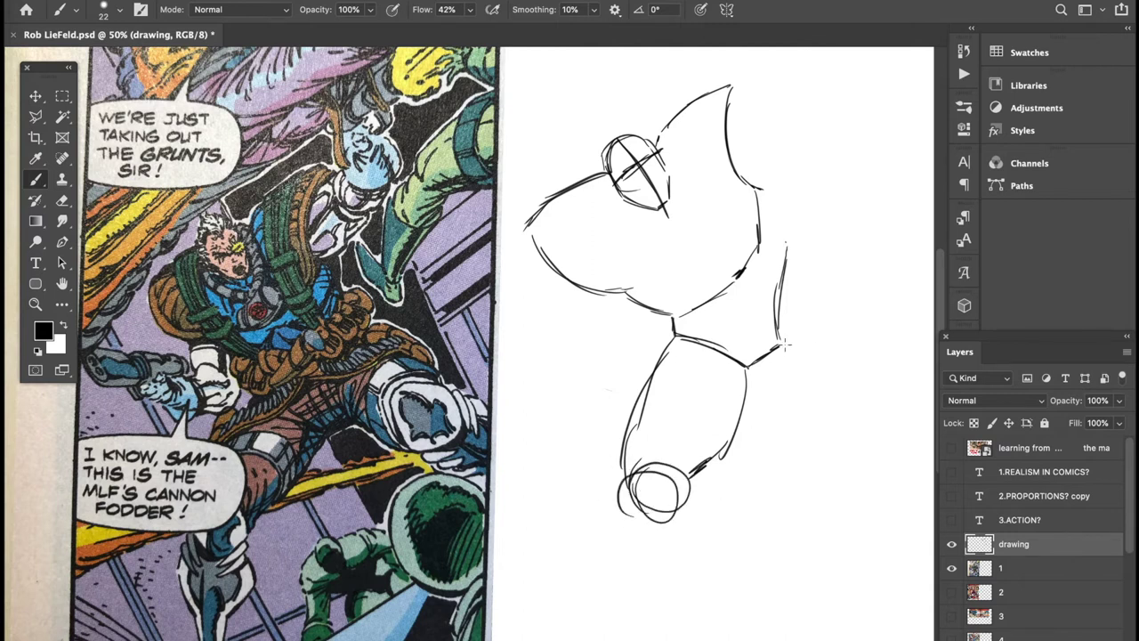
- Sketch the outstretched leg's thigh from the hip and finish it with a large round knee pad
left_click_drag(782, 346, 816, 363)
mouse_move(787, 254)
left_mouse_down()
mouse_move(838, 267)
mouse_move(849, 282)
left_mouse_up()
left_click_drag(825, 326, 826, 376)
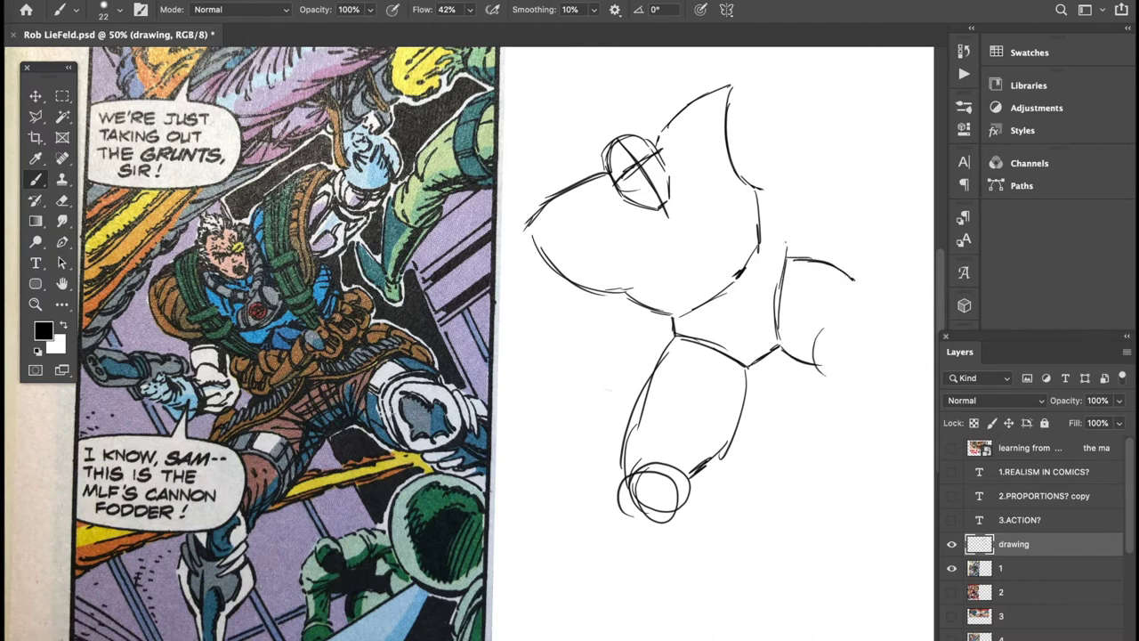
mouse_move(814, 338)
left_mouse_down()
mouse_move(863, 395)
mouse_move(845, 311)
left_mouse_up()
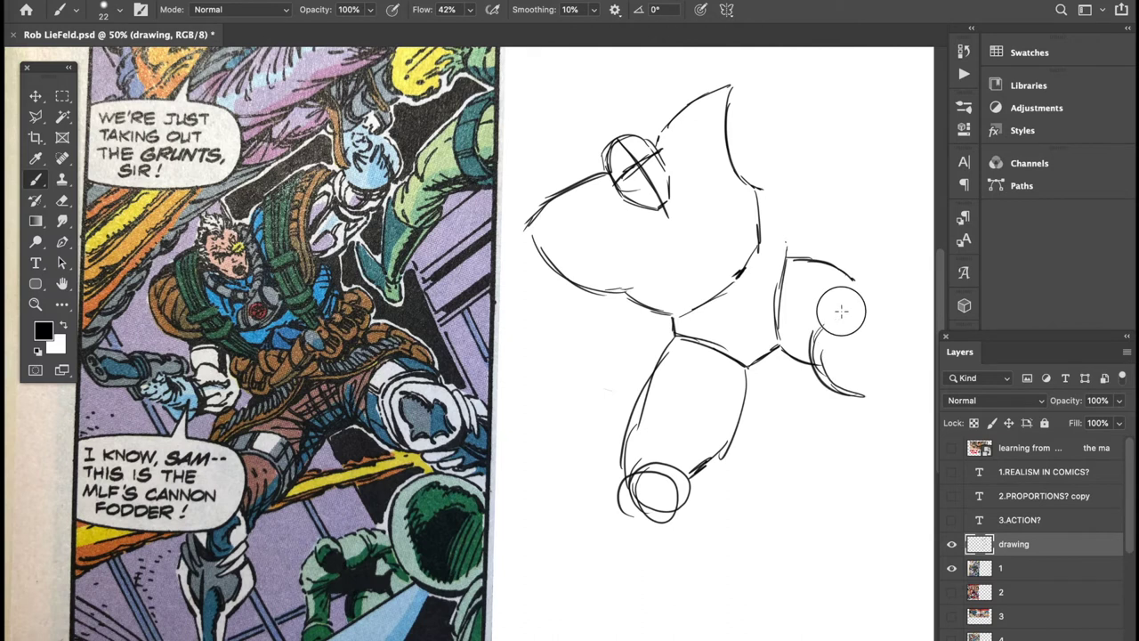
mouse_move(869, 386)
left_mouse_down()
mouse_move(867, 327)
mouse_move(813, 327)
left_mouse_up()
left_click_drag(848, 275, 874, 321)
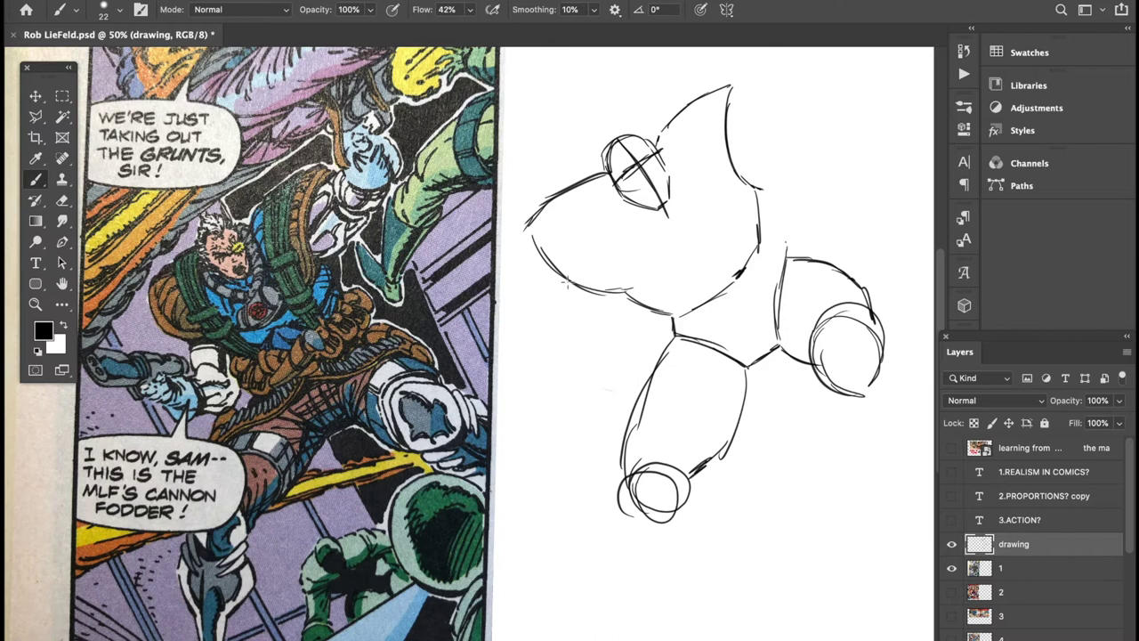
- Sketch the lowered arm with its forearm, round fist and gun beneath the torso
left_click_drag(561, 278, 577, 318)
left_click_drag(574, 323, 589, 311)
mouse_move(621, 318)
left_mouse_down()
mouse_move(581, 316)
mouse_move(563, 327)
mouse_move(602, 352)
mouse_move(586, 358)
mouse_move(615, 337)
mouse_move(594, 359)
left_mouse_up()
mouse_move(563, 320)
left_mouse_down()
mouse_move(574, 373)
mouse_move(562, 323)
mouse_move(548, 328)
mouse_move(575, 372)
mouse_move(543, 367)
mouse_move(572, 373)
left_mouse_up()
mouse_move(537, 328)
left_mouse_down()
mouse_move(516, 350)
mouse_move(544, 342)
mouse_move(521, 334)
mouse_move(535, 349)
mouse_move(545, 303)
mouse_move(523, 306)
mouse_move(560, 322)
left_mouse_up()
mouse_move(501, 348)
left_mouse_down()
mouse_move(521, 338)
mouse_move(502, 336)
mouse_move(505, 345)
left_mouse_up()
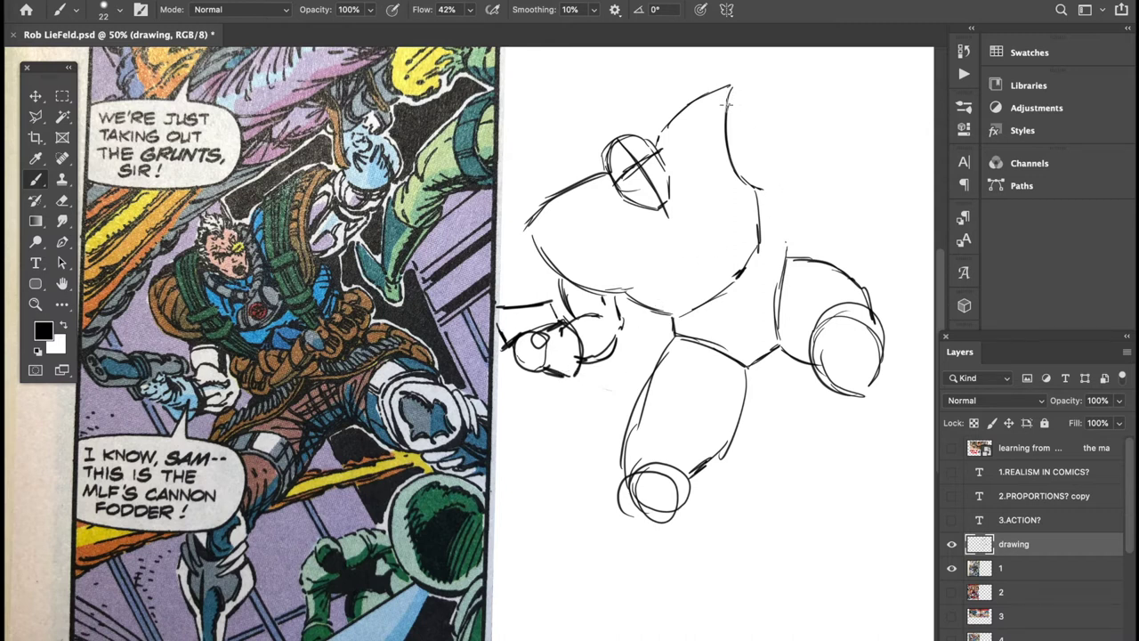
- Sketch the raised arm from the shoulder with its upper arm and forearm shapes
left_click_drag(729, 87, 762, 77)
left_click_drag(737, 160, 773, 116)
mouse_move(759, 146)
left_mouse_down()
mouse_move(774, 126)
mouse_move(764, 55)
left_mouse_up()
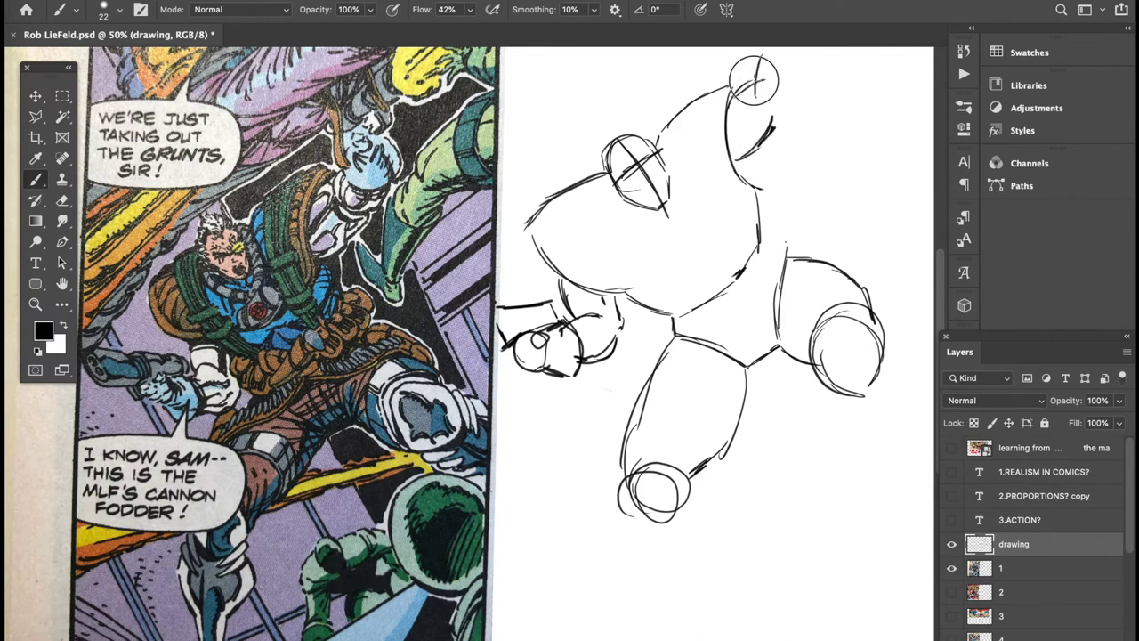
mouse_move(781, 115)
left_mouse_down()
mouse_move(812, 79)
mouse_move(805, 51)
mouse_move(800, 100)
left_mouse_up()
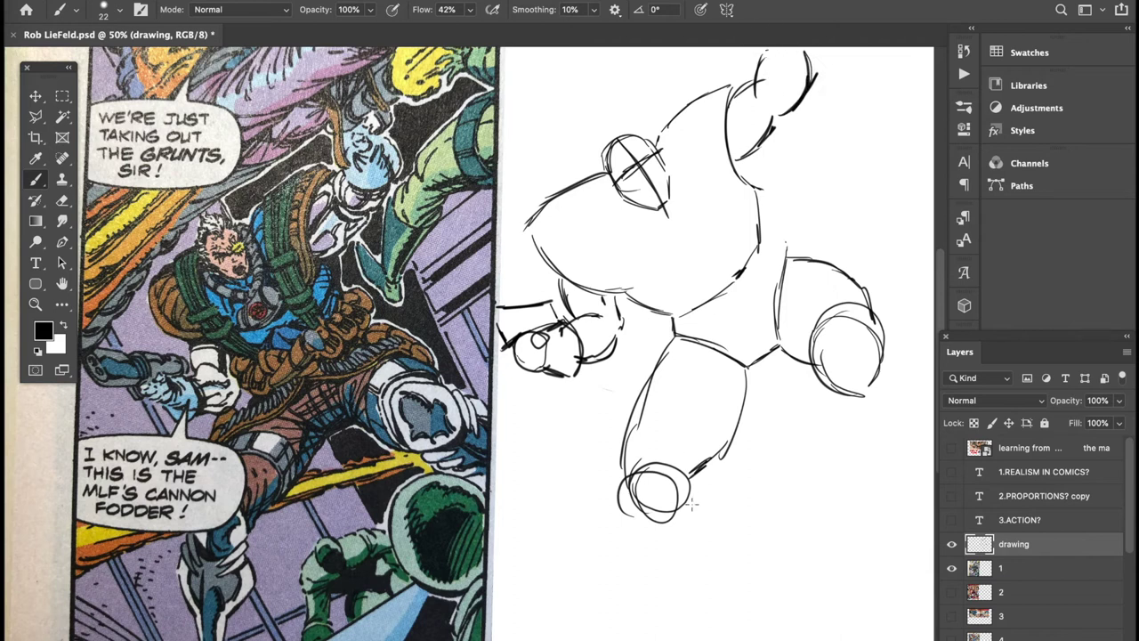
- Sketch the downward-pointing leg's calf below the knee circle, tapering it to the ankle and foot
mouse_move(626, 500)
left_mouse_down()
mouse_move(621, 546)
mouse_move(641, 563)
left_mouse_up()
mouse_move(692, 496)
left_mouse_down()
mouse_move(703, 525)
mouse_move(675, 608)
left_mouse_up()
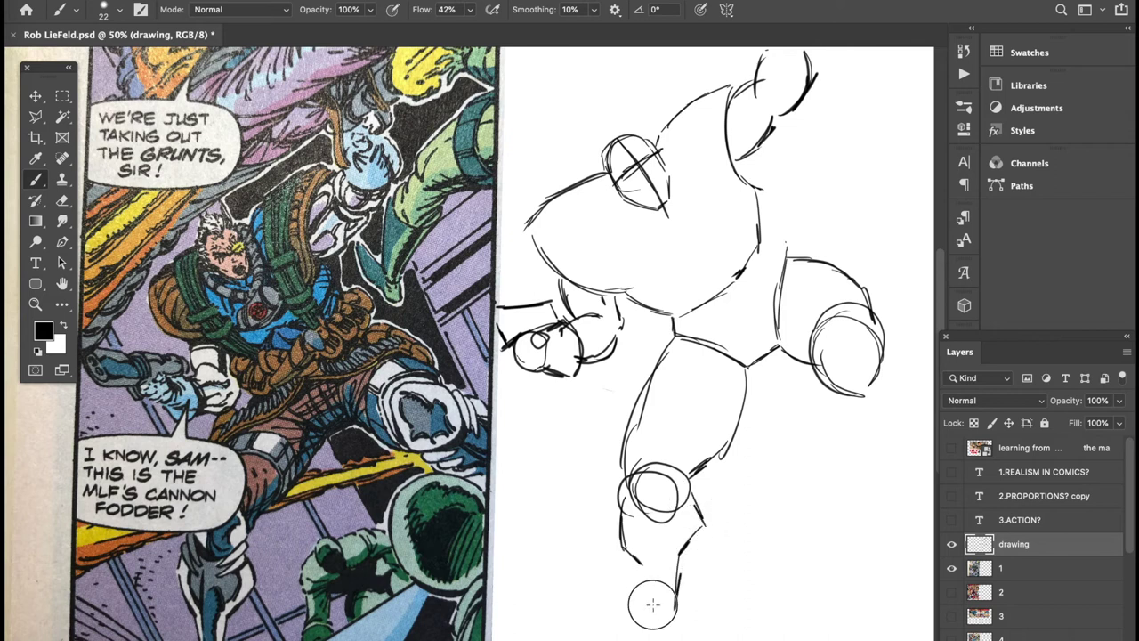
left_click_drag(642, 565, 652, 605)
mouse_move(650, 600)
left_mouse_down()
mouse_move(647, 639)
mouse_move(680, 639)
left_mouse_up()
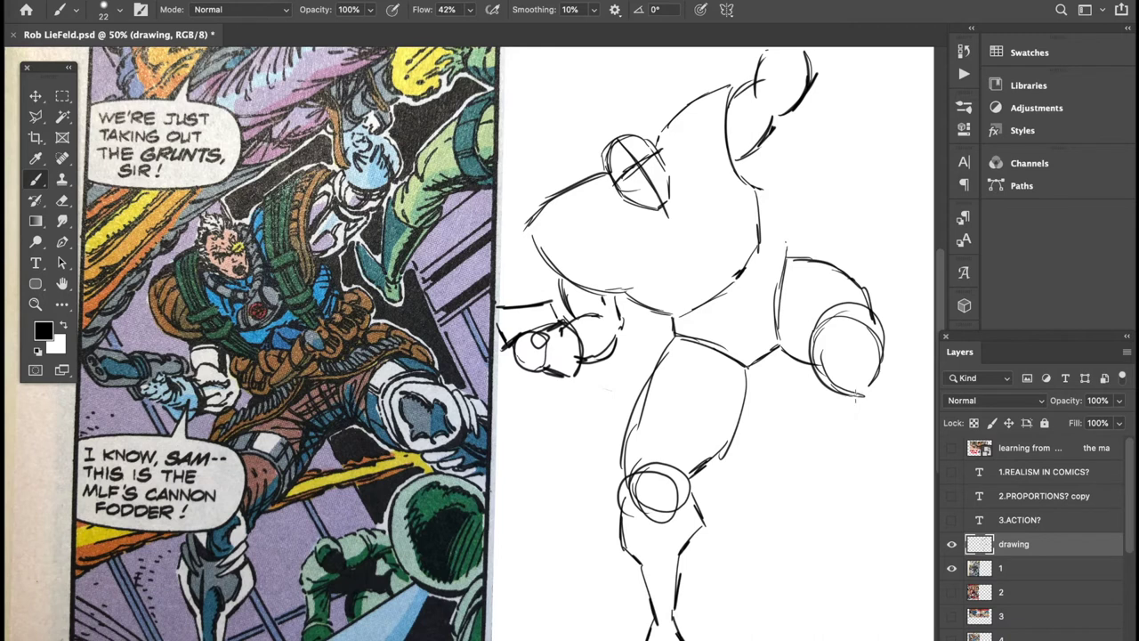
- Sketch the outstretched leg's lower leg, extending both calf contours from the knee pad to the canvas edge
left_click_drag(842, 397, 879, 422)
left_click_drag(881, 340, 913, 376)
left_click_drag(850, 411, 928, 443)
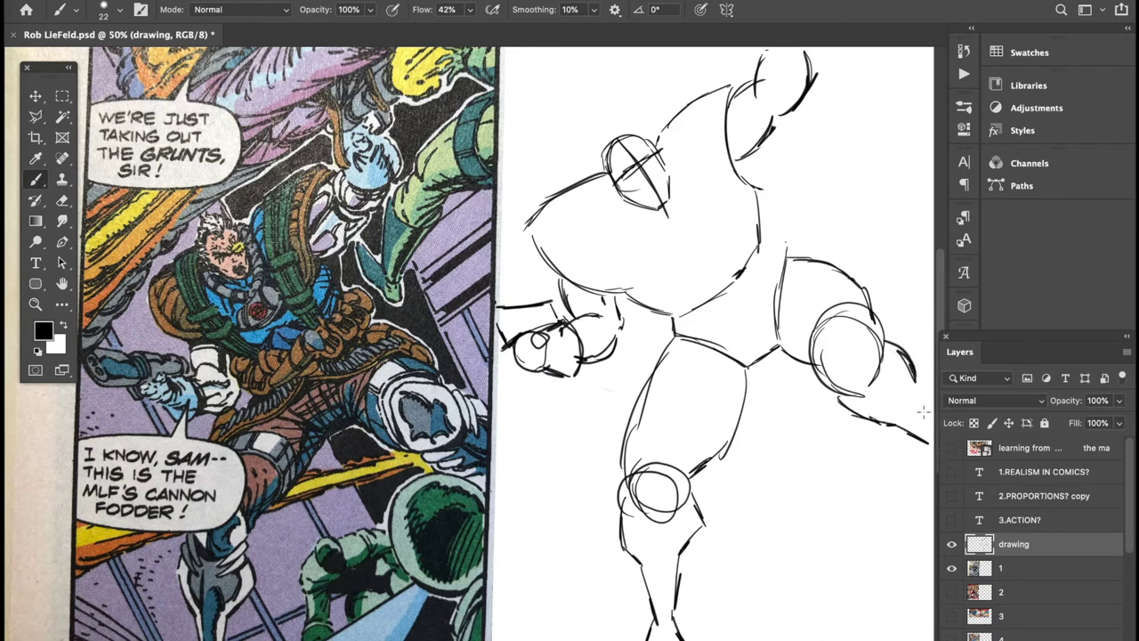
left_click_drag(914, 381, 933, 410)
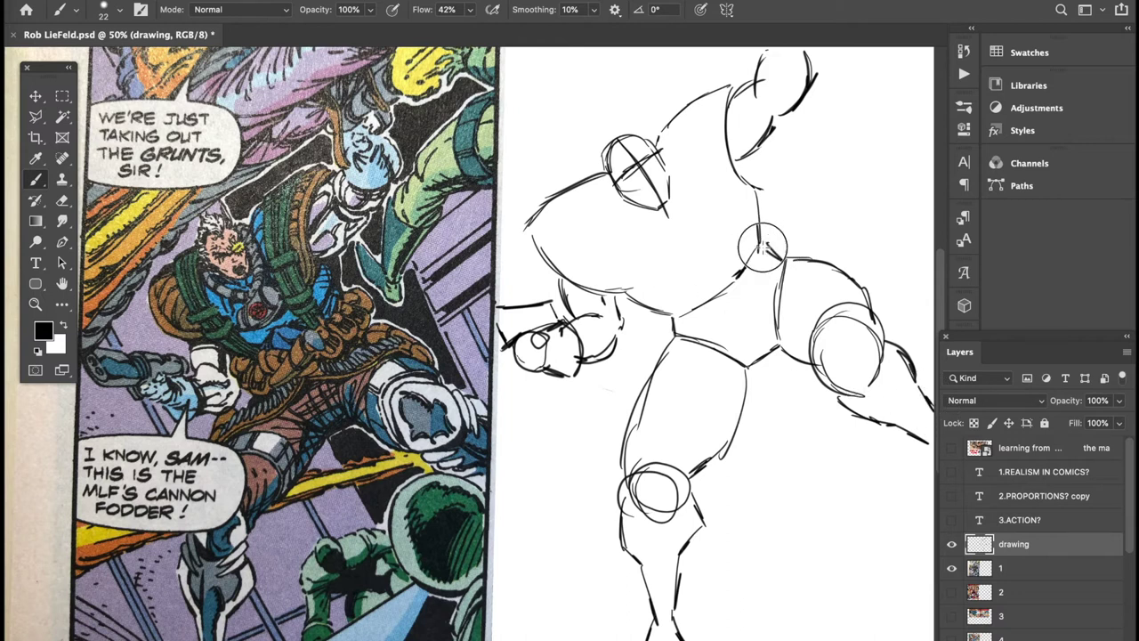
- Darken the hip corner and sketch paired diagonal strap lines down both sides of the figure's chest
left_click_drag(765, 247, 787, 258)
left_click_drag(571, 197, 650, 311)
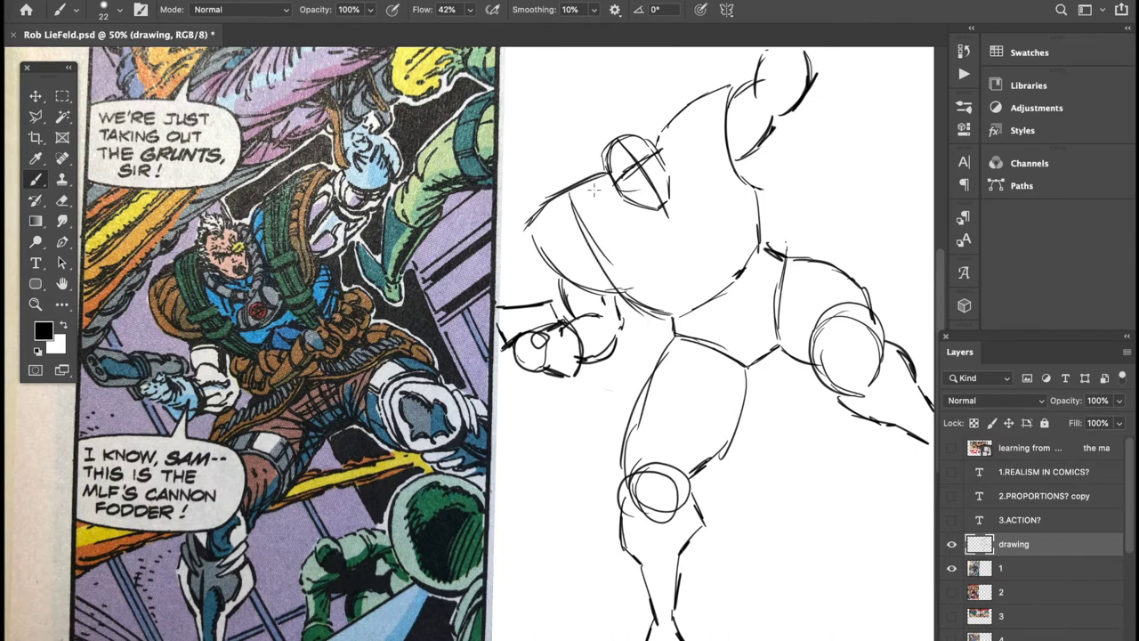
left_click_drag(593, 185, 657, 280)
left_click_drag(603, 204, 685, 299)
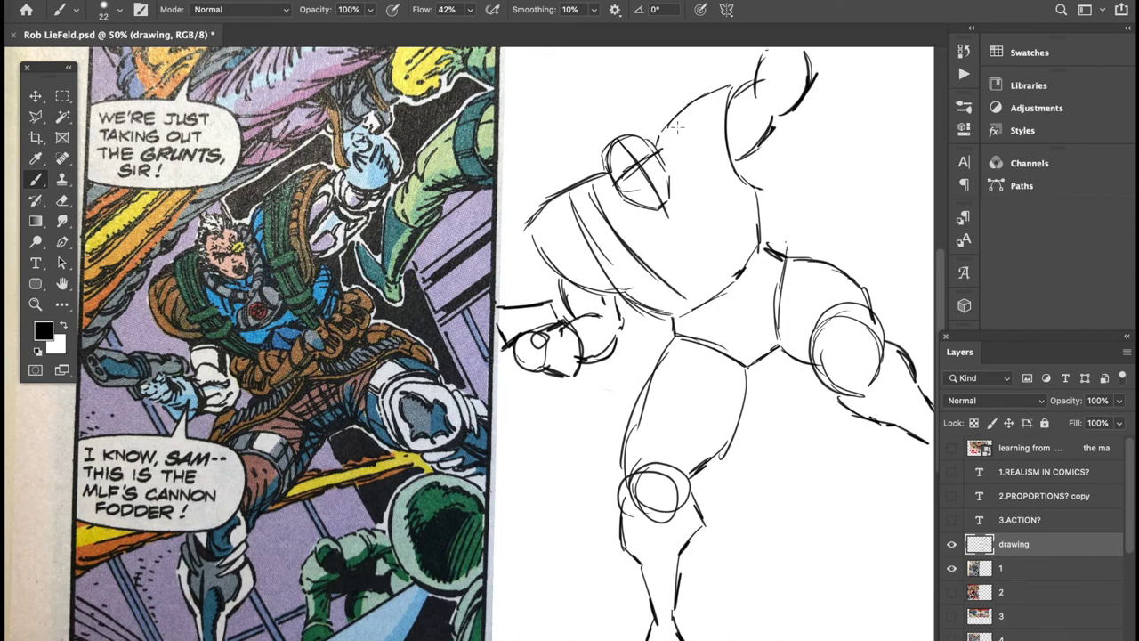
left_click_drag(681, 127, 718, 224)
left_click_drag(684, 127, 740, 246)
mouse_move(707, 97)
left_mouse_down()
mouse_move(750, 239)
mouse_move(726, 185)
mouse_move(737, 228)
left_mouse_up()
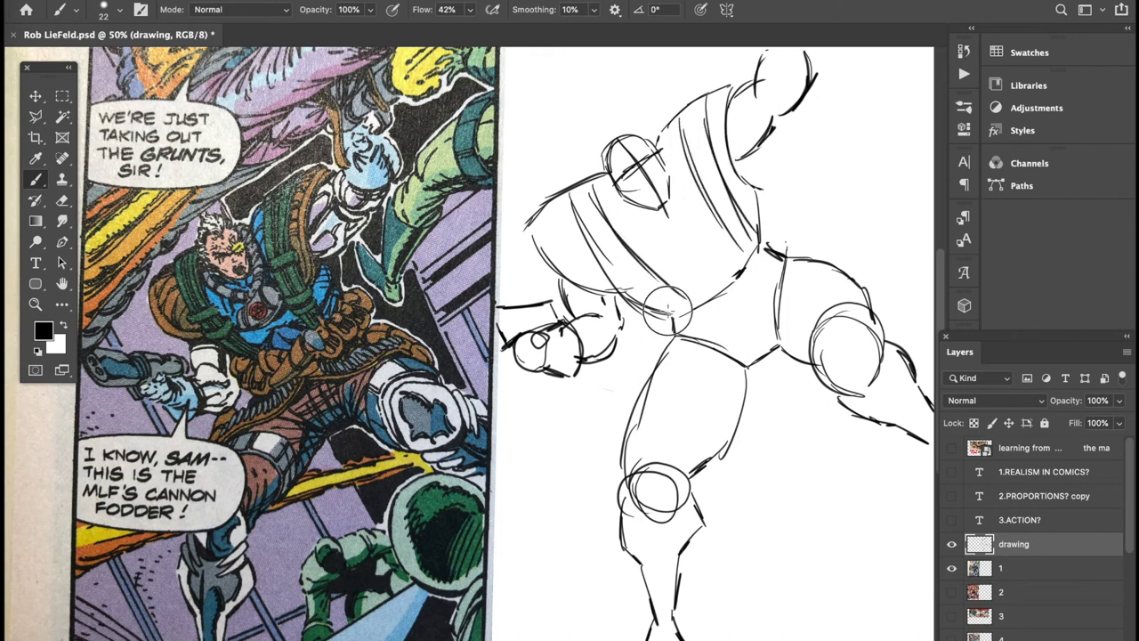
- Sketch a row of round pouches along the waist and the lower belt edges across the tops of both thighs
mouse_move(685, 306)
left_mouse_down()
mouse_move(737, 297)
mouse_move(751, 275)
mouse_move(770, 273)
left_mouse_up()
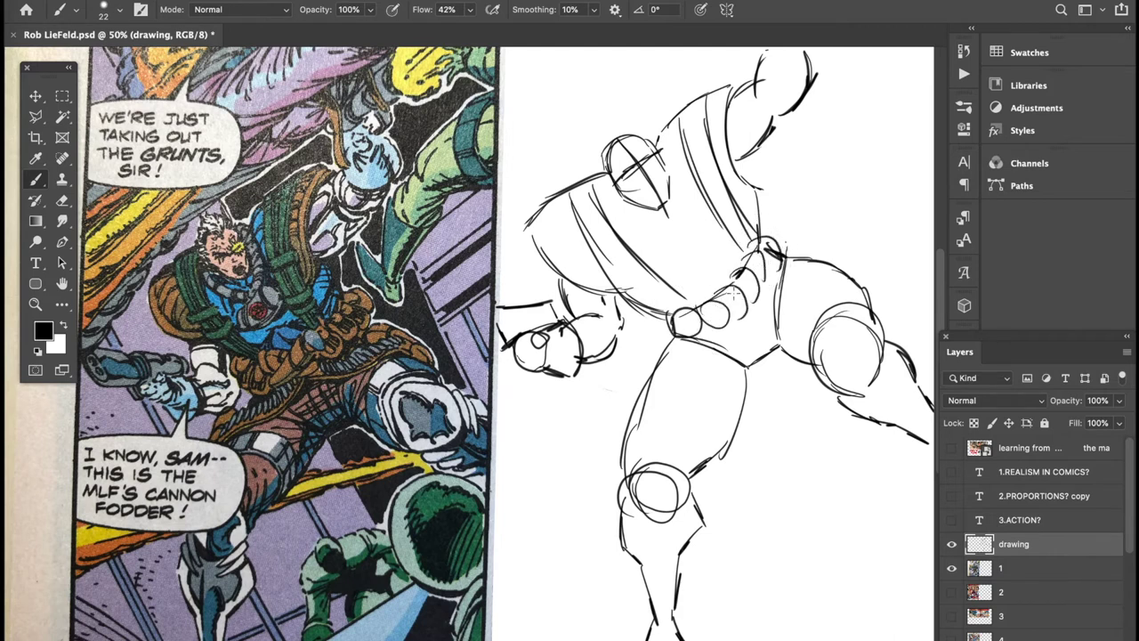
left_click_drag(720, 327, 654, 369)
left_click_drag(756, 304, 822, 261)
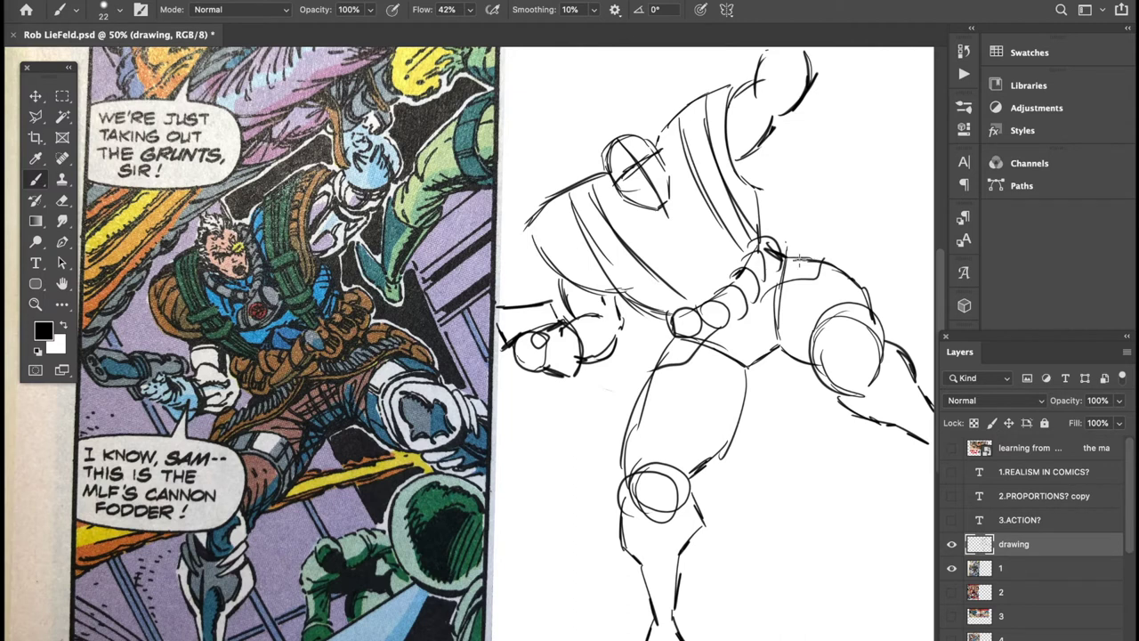
- Sketch spiky hair and simple facial features on the head, and add a short detail line to the gun
mouse_move(620, 138)
left_mouse_down()
mouse_move(599, 164)
mouse_move(607, 140)
mouse_move(634, 123)
mouse_move(660, 142)
mouse_move(621, 154)
mouse_move(634, 148)
mouse_move(626, 174)
mouse_move(647, 160)
mouse_move(648, 188)
mouse_move(665, 187)
mouse_move(647, 195)
left_mouse_up()
key("ctrl+z")
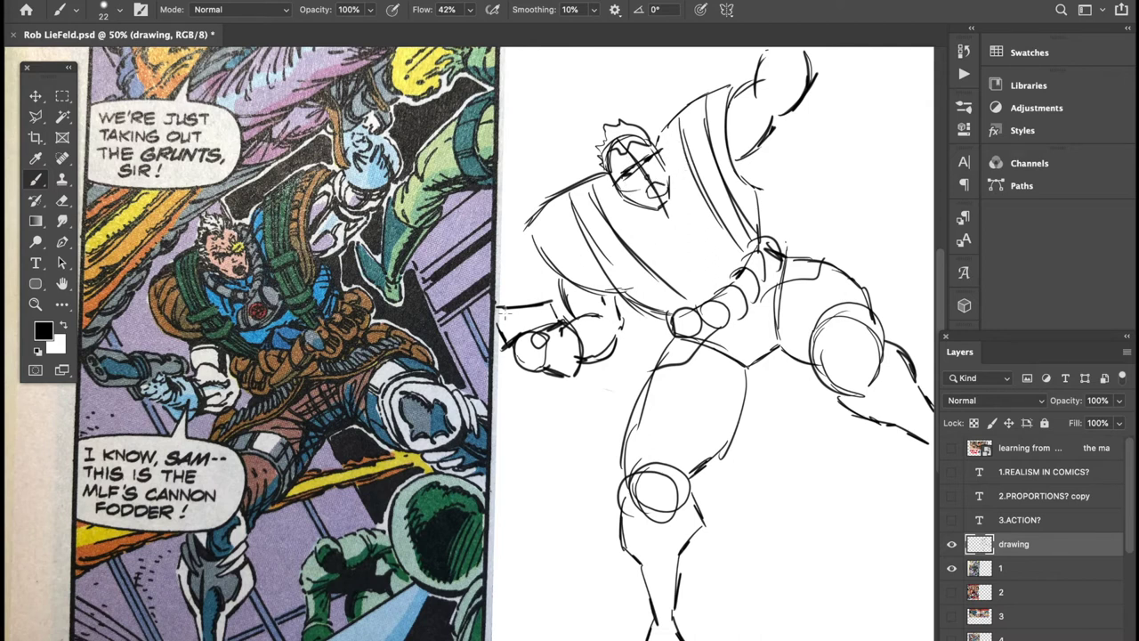
left_click_drag(506, 317, 523, 335)
- Draw a long diagonal ground line beneath the figure, and add the collar and a round chest emblem below the chin
left_click_drag(720, 639, 921, 499)
left_click_drag(789, 594, 710, 640)
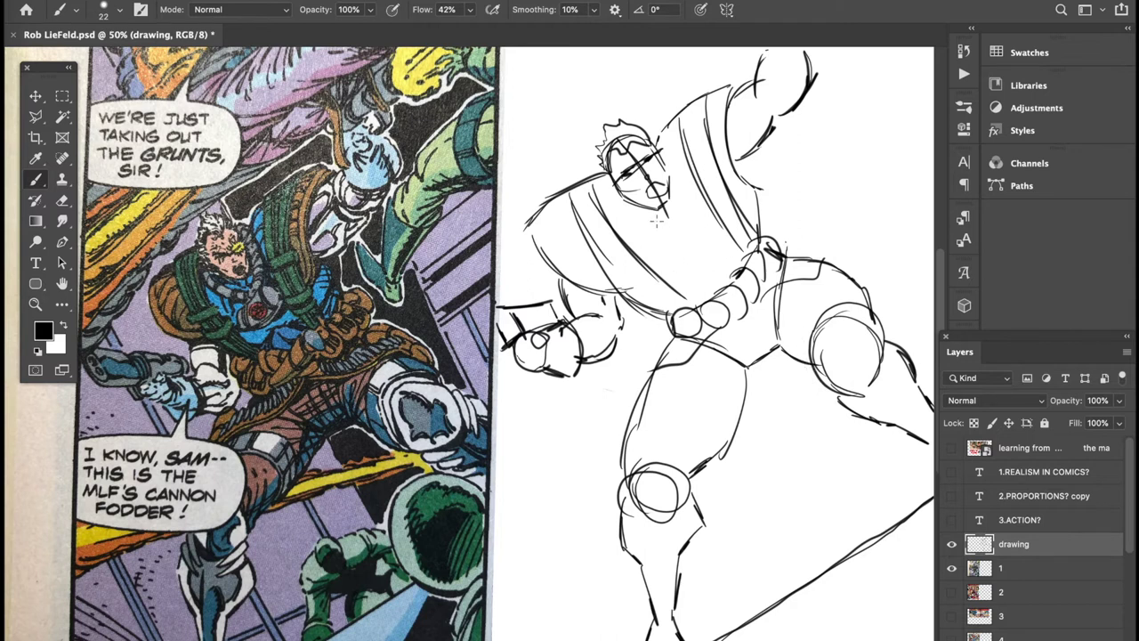
left_click_drag(606, 183, 649, 228)
mouse_move(664, 138)
left_mouse_down()
mouse_move(682, 206)
mouse_move(667, 210)
mouse_move(687, 245)
mouse_move(677, 249)
mouse_move(696, 203)
mouse_move(670, 229)
mouse_move(689, 227)
left_mouse_up()
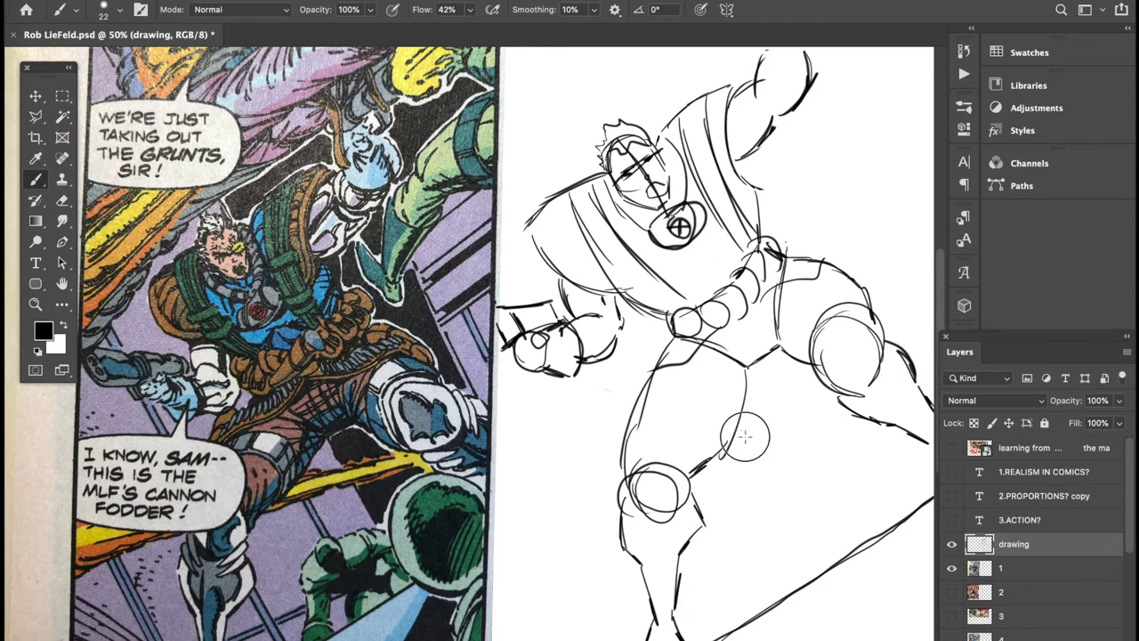
- Add thick parallel diagonal background strokes between the legs, above both shoulders and beside the waist
left_click_drag(814, 542, 760, 454)
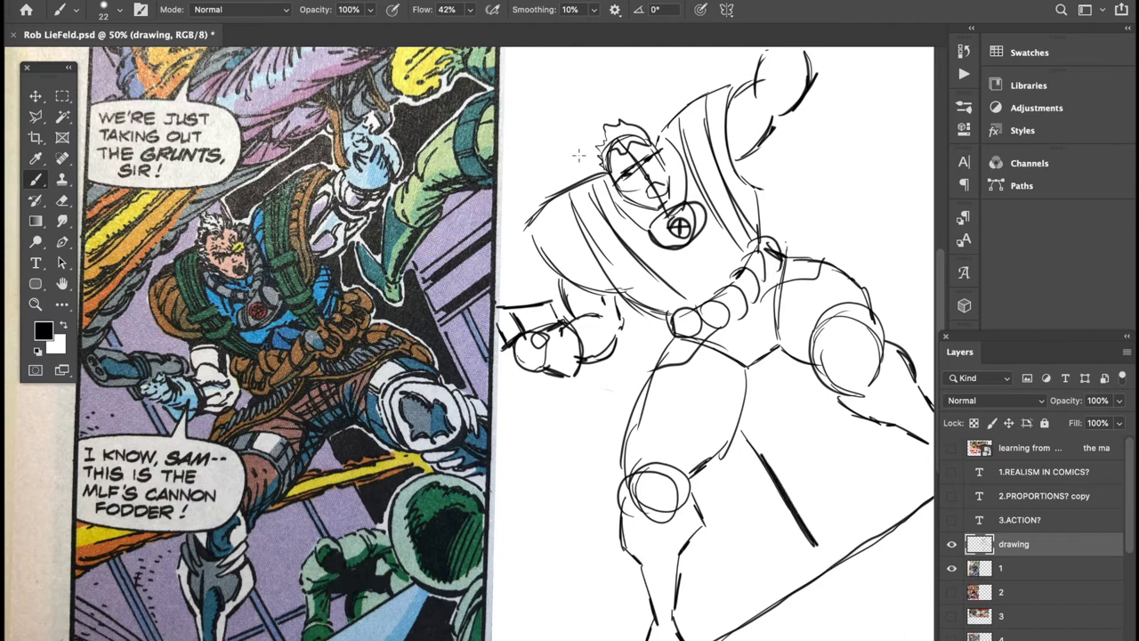
mouse_move(579, 156)
left_mouse_down()
mouse_move(532, 94)
mouse_move(580, 159)
left_mouse_up()
left_click_drag(779, 153, 818, 211)
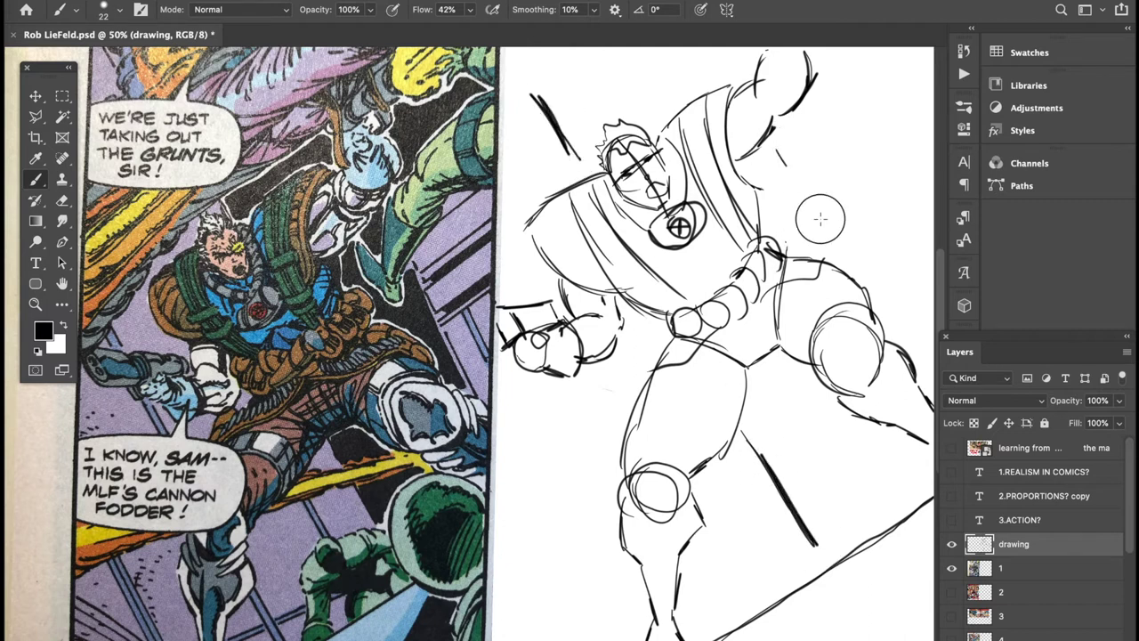
left_click_drag(733, 74, 722, 61)
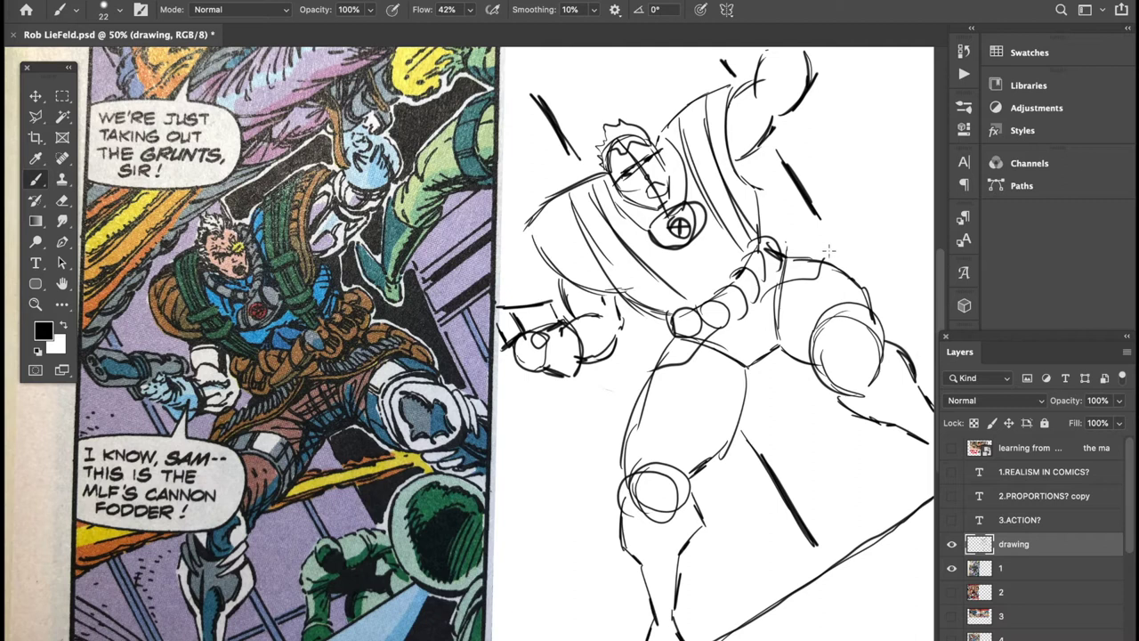
left_click_drag(824, 236, 831, 249)
mouse_move(762, 146)
left_mouse_down()
mouse_move(741, 167)
mouse_move(766, 212)
mouse_move(762, 251)
left_mouse_up()
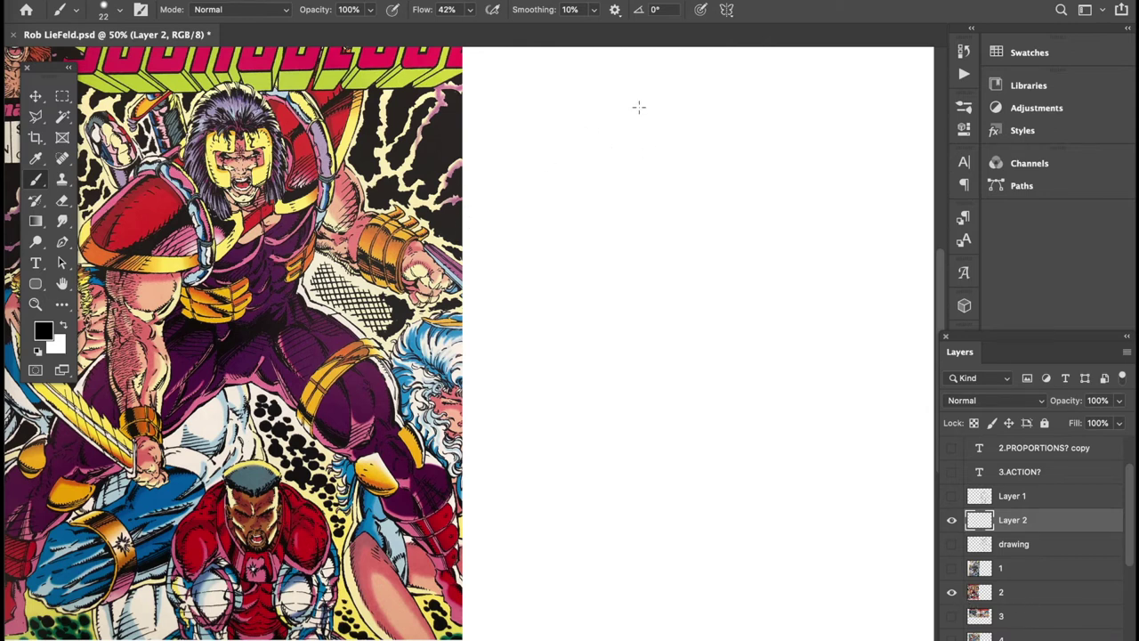
- Sketch the armored swordsman's head as an elongated oval with an angular jaw, a vertical centerline and a horizontal eye line
mouse_move(637, 107)
left_mouse_down()
mouse_move(635, 173)
mouse_move(663, 208)
mouse_move(694, 216)
mouse_move(712, 189)
mouse_move(713, 124)
mouse_move(690, 94)
left_mouse_up()
mouse_move(713, 133)
left_mouse_down()
mouse_move(661, 97)
mouse_move(674, 218)
left_mouse_up()
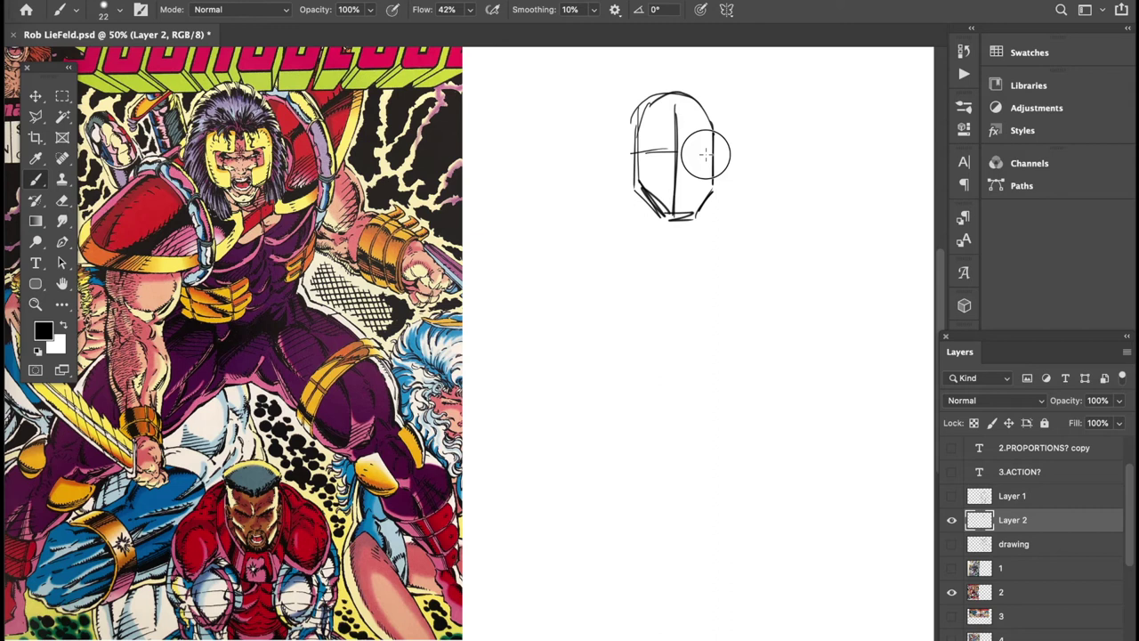
left_click_drag(710, 152, 635, 154)
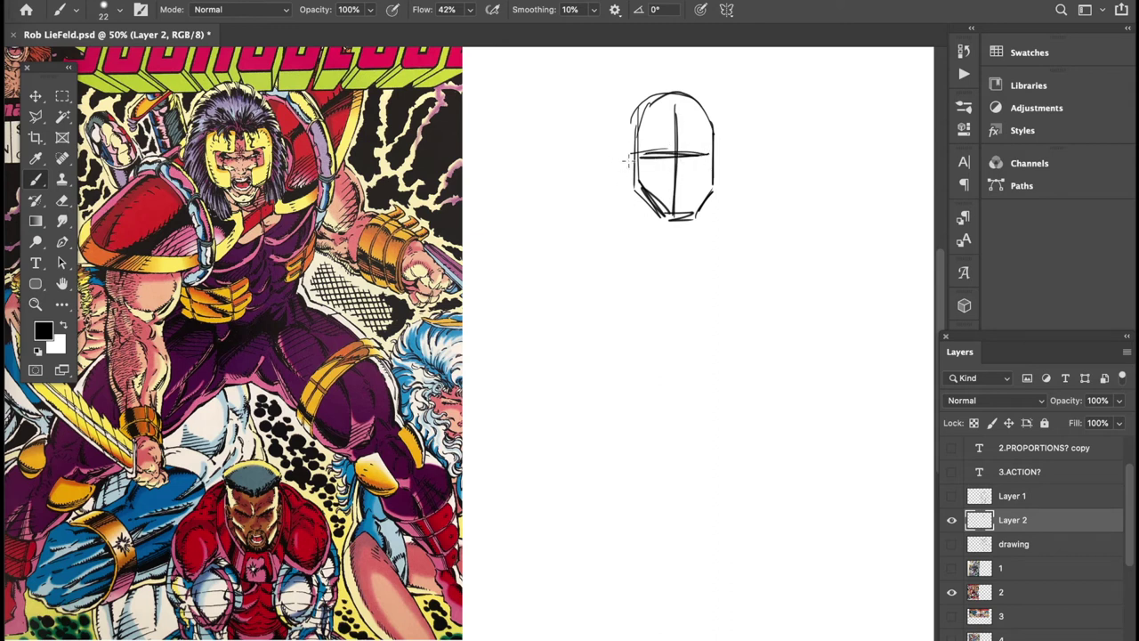
- Sketch the large tilted shoulder and chest mass as a long rounded form passing behind the head
mouse_move(634, 140)
left_mouse_down()
mouse_move(528, 203)
mouse_move(489, 243)
mouse_move(521, 301)
mouse_move(605, 305)
left_mouse_up()
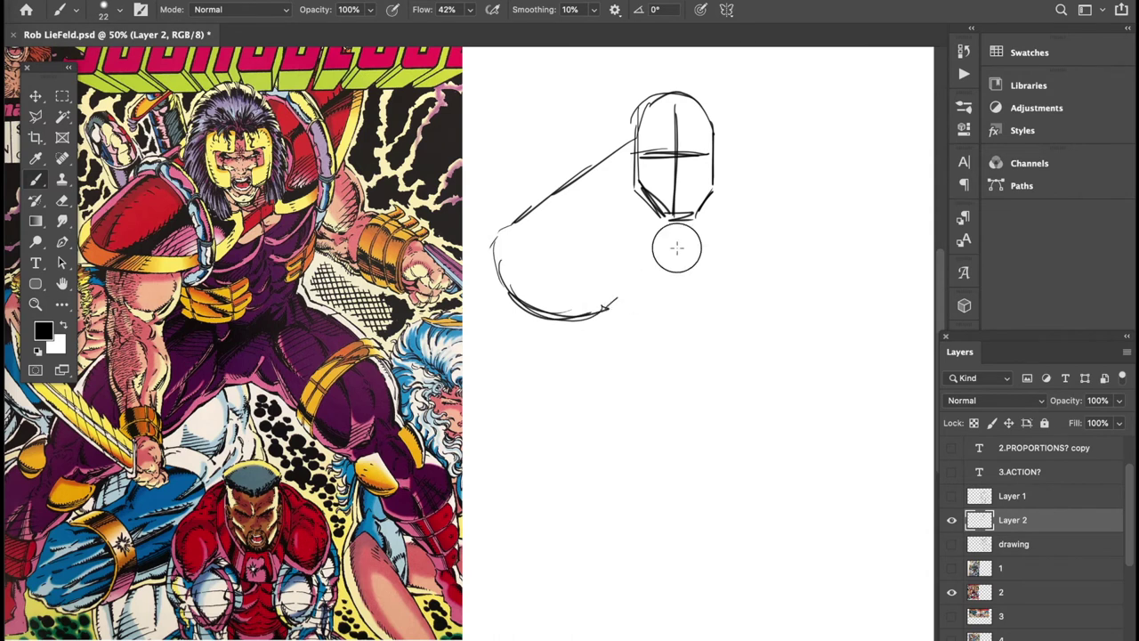
left_click_drag(676, 247, 604, 309)
left_click_drag(708, 99, 758, 67)
mouse_move(767, 65)
left_mouse_down()
mouse_move(791, 102)
mouse_move(705, 232)
mouse_move(678, 252)
left_mouse_up()
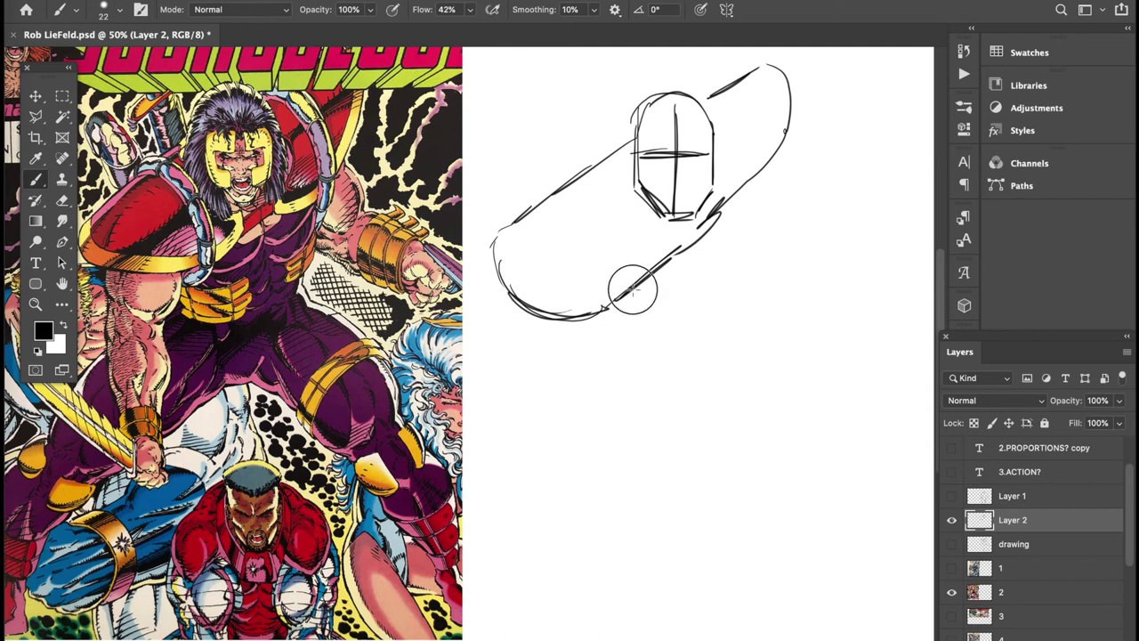
- Sketch the lowered arm with upper arm, forearm, wrist cuff and round fist, plus both edges of the sword blade
mouse_move(634, 292)
left_mouse_down()
mouse_move(639, 337)
mouse_move(623, 369)
mouse_move(586, 381)
mouse_move(559, 320)
mouse_move(540, 356)
mouse_move(554, 369)
mouse_move(544, 363)
mouse_move(540, 382)
mouse_move(552, 452)
mouse_move(601, 500)
left_mouse_up()
mouse_move(613, 383)
left_mouse_down()
mouse_move(631, 484)
mouse_move(590, 468)
mouse_move(630, 514)
mouse_move(588, 549)
mouse_move(635, 555)
mouse_move(599, 543)
mouse_move(604, 501)
mouse_move(578, 547)
mouse_move(613, 569)
left_mouse_up()
left_click_drag(630, 523, 654, 559)
left_click_drag(587, 503, 592, 525)
left_click_drag(504, 470, 579, 524)
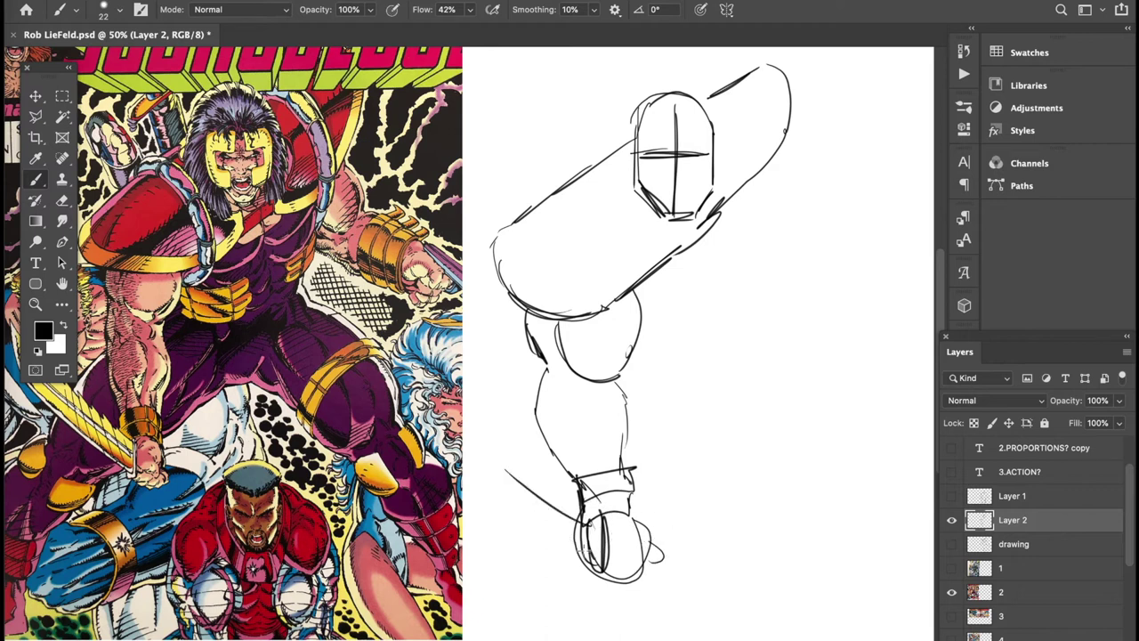
left_click_drag(587, 574, 473, 494)
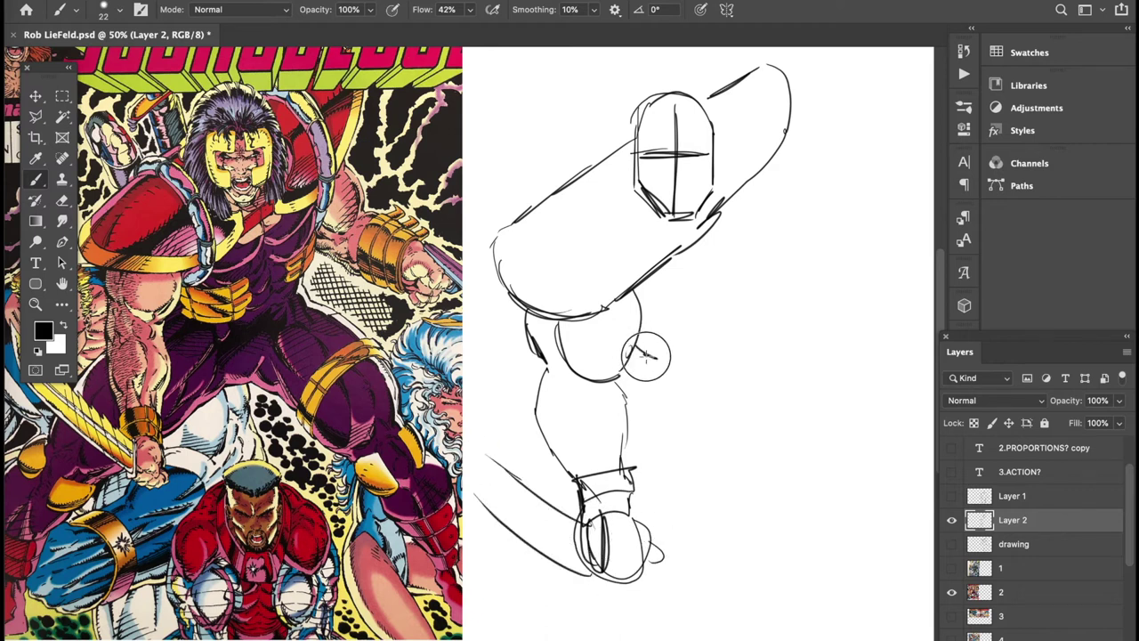
- Sketch the torso's side and curved waistline, and the pelvis with its hip curves, crotch and dark belt marks beside the arm
left_click_drag(638, 350, 657, 362)
mouse_move(780, 160)
left_mouse_down()
mouse_move(787, 253)
mouse_move(759, 310)
mouse_move(649, 361)
left_mouse_up()
mouse_move(762, 279)
left_mouse_down()
mouse_move(680, 356)
mouse_move(709, 412)
mouse_move(758, 423)
left_mouse_up()
left_click(663, 368)
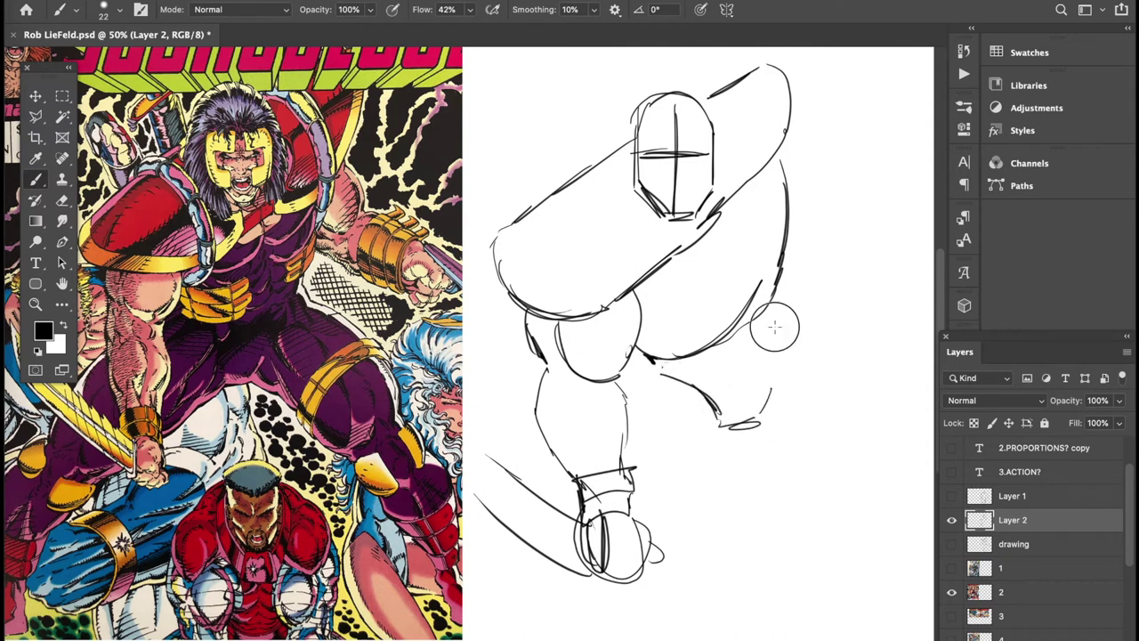
left_click_drag(770, 323, 779, 391)
left_click_drag(779, 391, 774, 324)
mouse_move(651, 369)
left_mouse_down()
mouse_move(635, 393)
mouse_move(649, 375)
mouse_move(623, 381)
mouse_move(650, 367)
left_mouse_up()
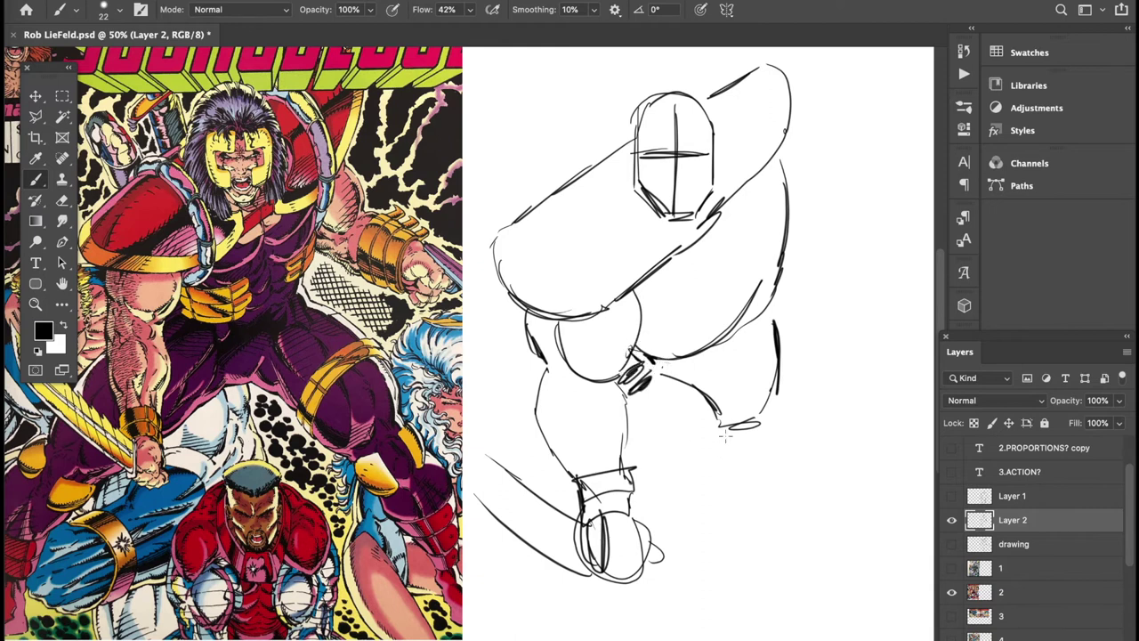
- Sketch the bent leg behind the arm and sword, with its inner thigh, outer contour, knee oval and lower leg strokes
left_click_drag(720, 422, 650, 519)
left_click_drag(546, 443, 523, 476)
left_click_drag(516, 547, 513, 567)
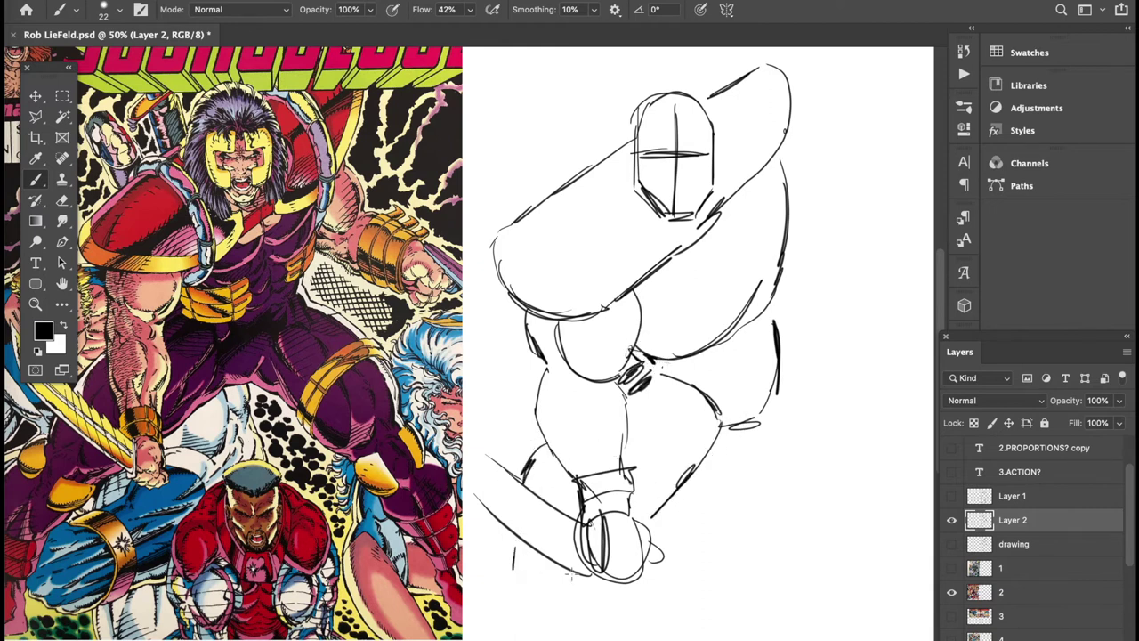
mouse_move(584, 572)
left_mouse_down()
mouse_move(570, 583)
mouse_move(518, 572)
mouse_move(543, 608)
left_mouse_up()
left_click_drag(554, 561, 478, 612)
left_click_drag(563, 602, 583, 639)
left_click_drag(589, 600, 591, 639)
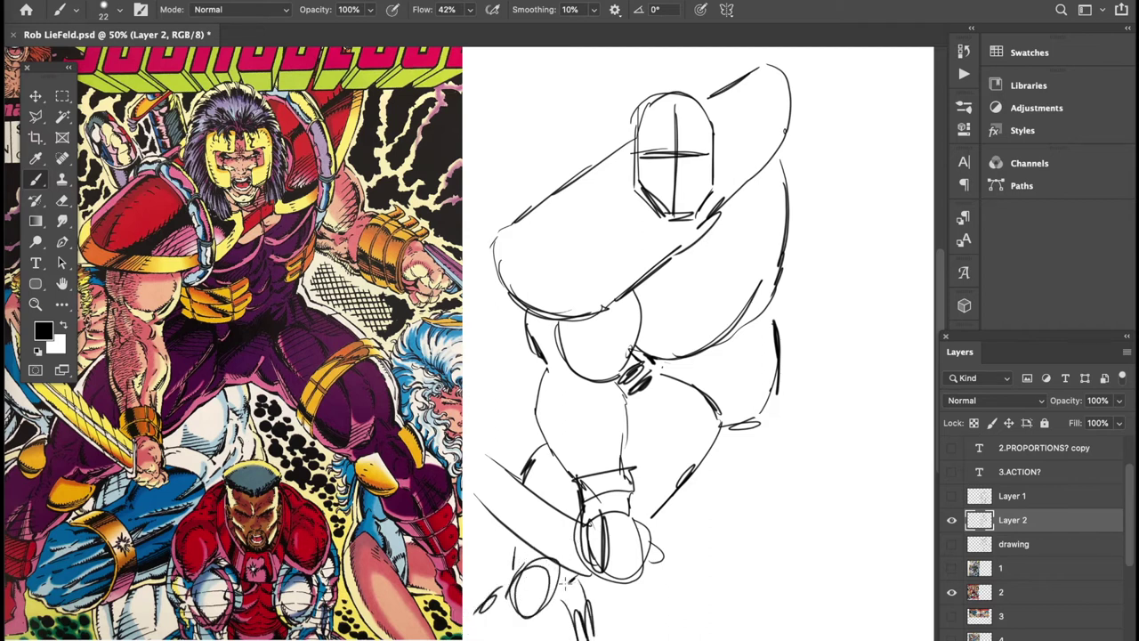
- Sketch the opposite leg with its wide thigh contours, a round knee pad and the start of the lower leg
left_click_drag(760, 418, 804, 442)
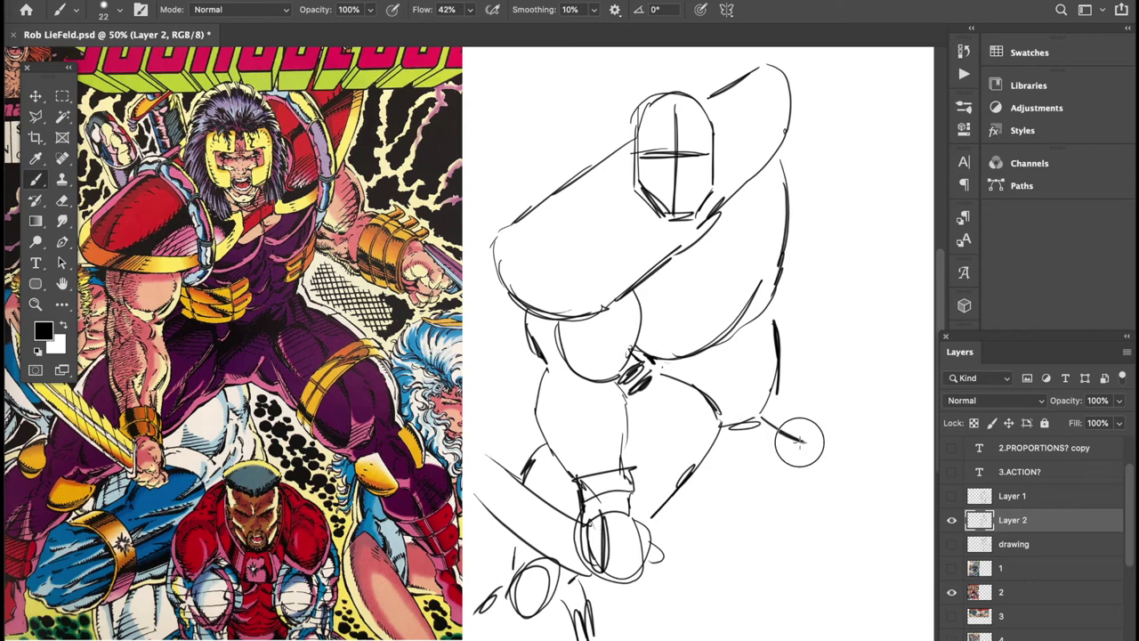
left_click_drag(791, 400, 830, 466)
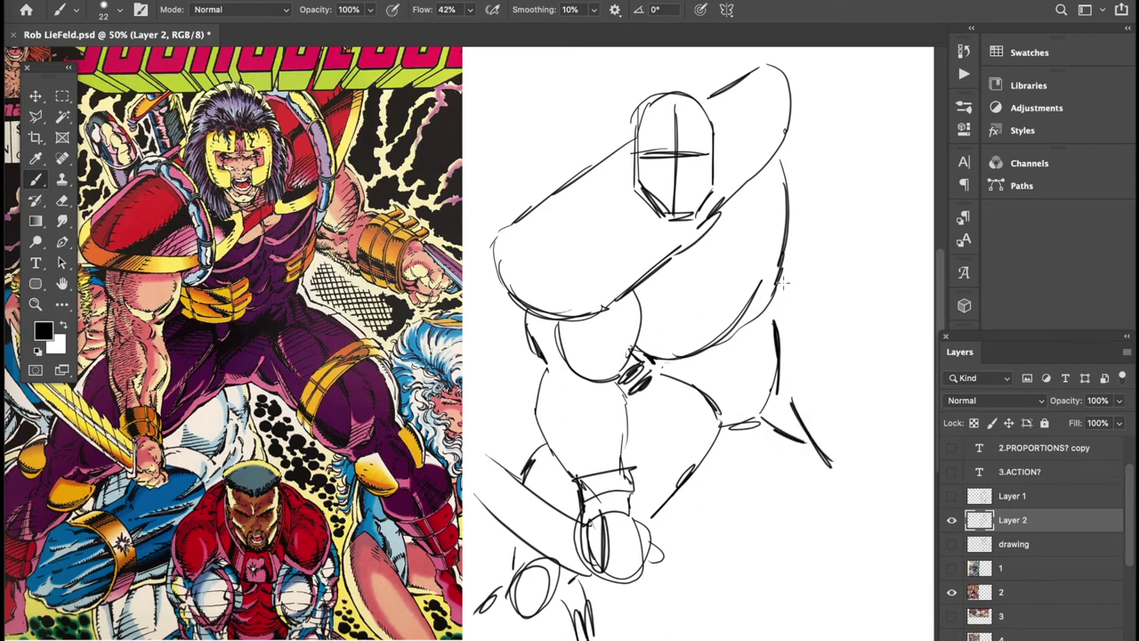
mouse_move(784, 289)
left_mouse_down()
mouse_move(887, 353)
mouse_move(859, 330)
mouse_move(933, 426)
left_mouse_up()
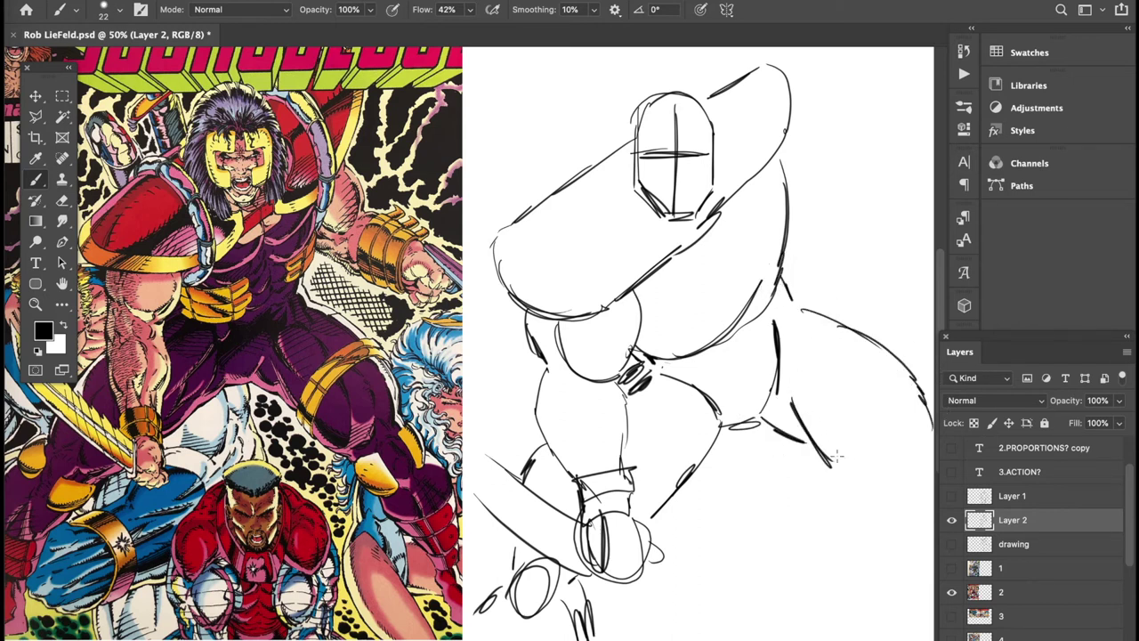
mouse_move(820, 461)
left_mouse_down()
mouse_move(846, 498)
mouse_move(905, 512)
left_mouse_up()
mouse_move(832, 504)
left_mouse_down()
mouse_move(921, 502)
mouse_move(890, 525)
mouse_move(895, 474)
mouse_move(906, 525)
mouse_move(894, 564)
mouse_move(927, 626)
left_mouse_up()
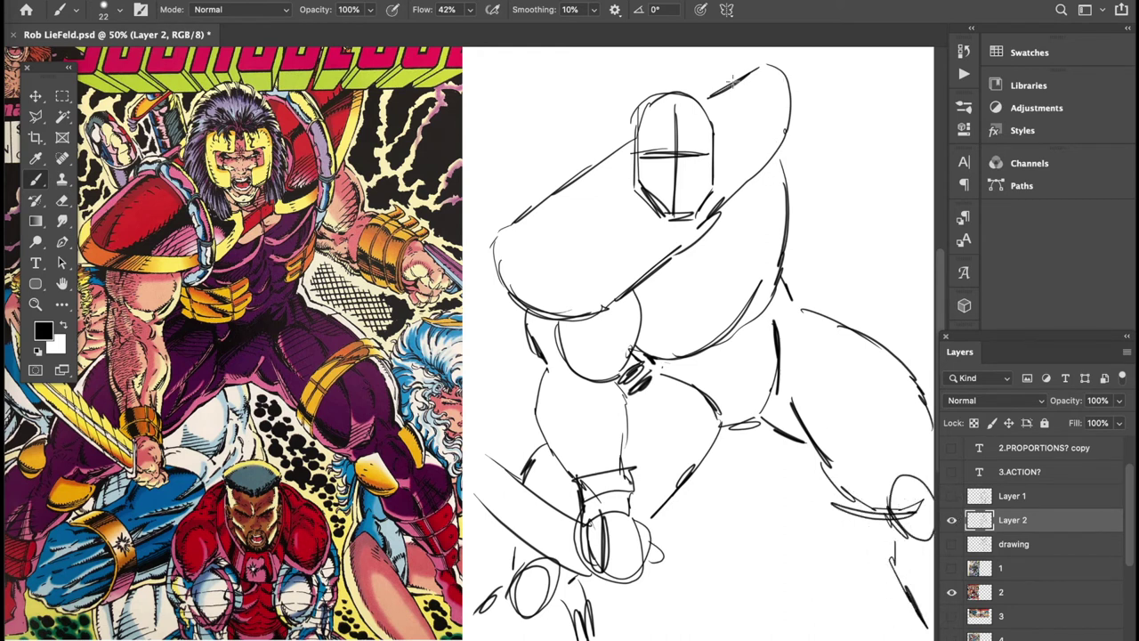
- Sketch the far shoulder pad's outer contour and the extended far arm with its wrist cuff and fist
left_click_drag(731, 80, 780, 33)
scroll(800, 63, "up", 1)
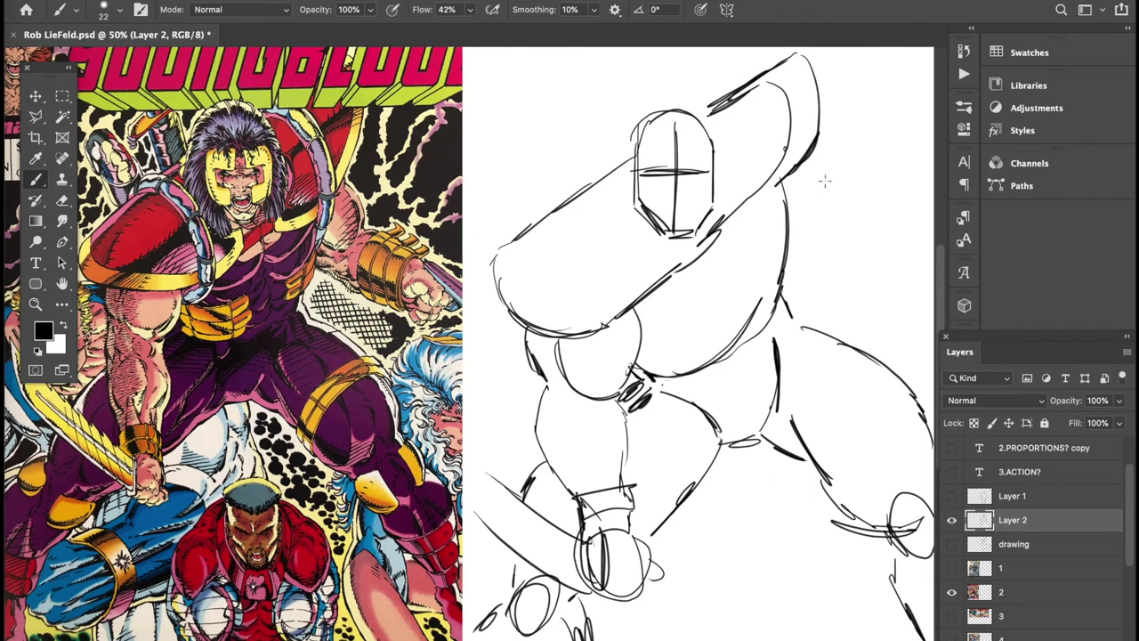
mouse_move(806, 173)
left_mouse_down()
mouse_move(823, 185)
mouse_move(823, 244)
mouse_move(849, 242)
left_mouse_up()
mouse_move(807, 320)
left_mouse_down()
mouse_move(846, 321)
mouse_move(846, 253)
mouse_move(916, 259)
mouse_move(832, 322)
left_mouse_up()
mouse_move(890, 258)
left_mouse_down()
mouse_move(902, 279)
mouse_move(872, 336)
mouse_move(895, 325)
mouse_move(933, 260)
left_mouse_up()
left_click_drag(900, 330, 918, 341)
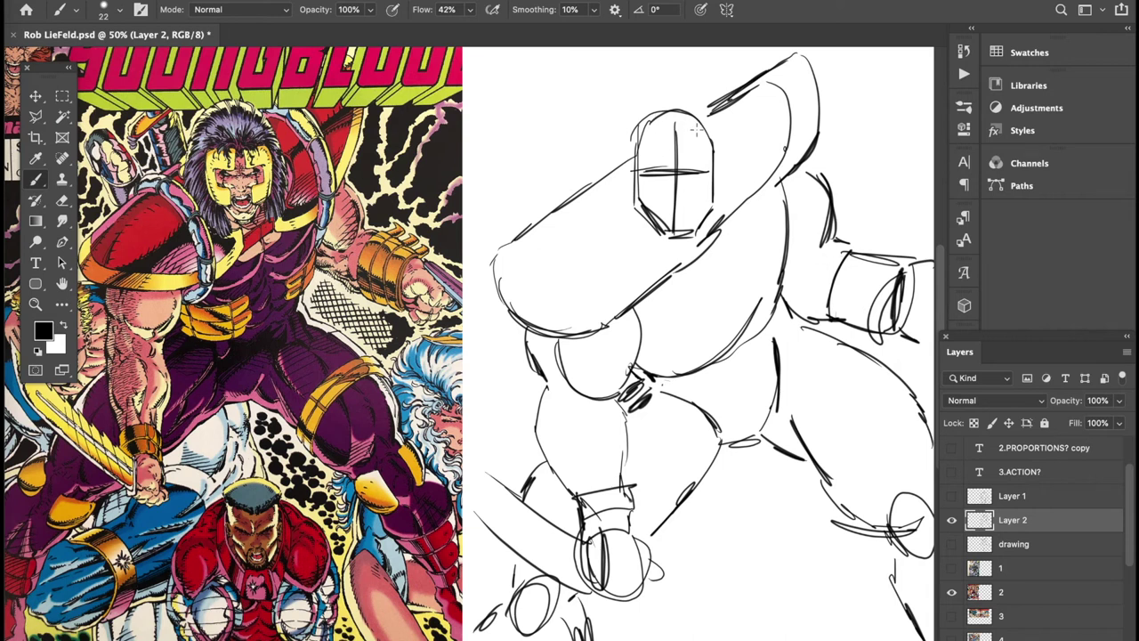
- Outline the hair around the head, darken the eye line, and add an inner rim line to the near shoulder armor
mouse_move(666, 84)
left_mouse_down()
mouse_move(616, 133)
mouse_move(622, 222)
mouse_move(644, 253)
left_mouse_up()
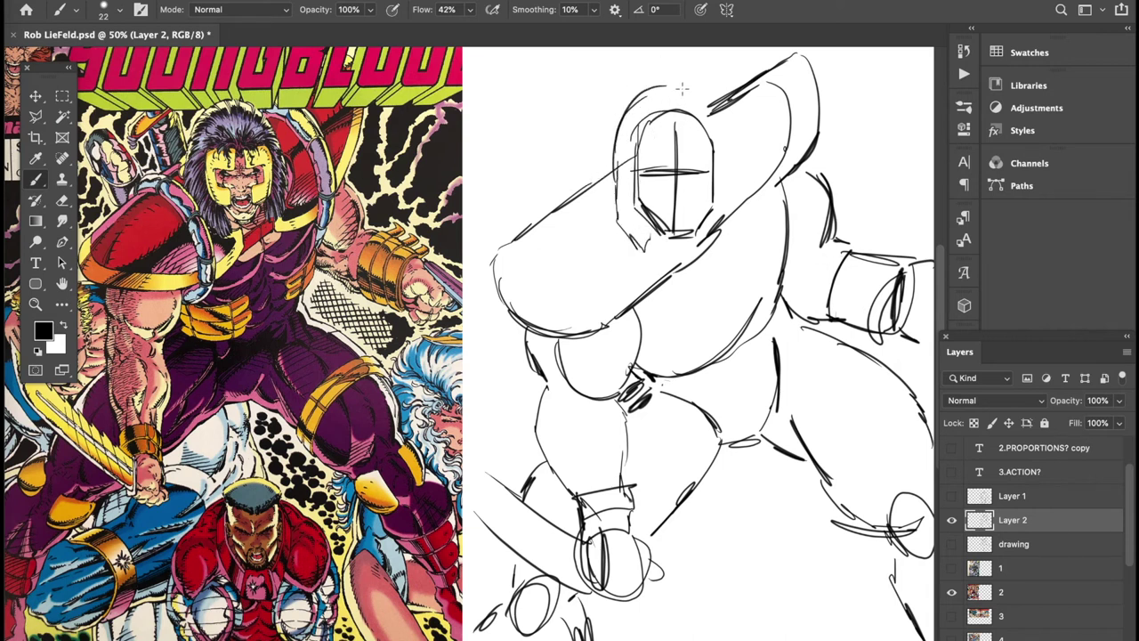
mouse_move(680, 89)
left_mouse_down()
mouse_move(725, 108)
mouse_move(720, 222)
left_mouse_up()
left_click_drag(639, 170, 703, 170)
mouse_move(507, 251)
left_mouse_down()
mouse_move(521, 283)
mouse_move(610, 299)
mouse_move(674, 265)
left_mouse_up()
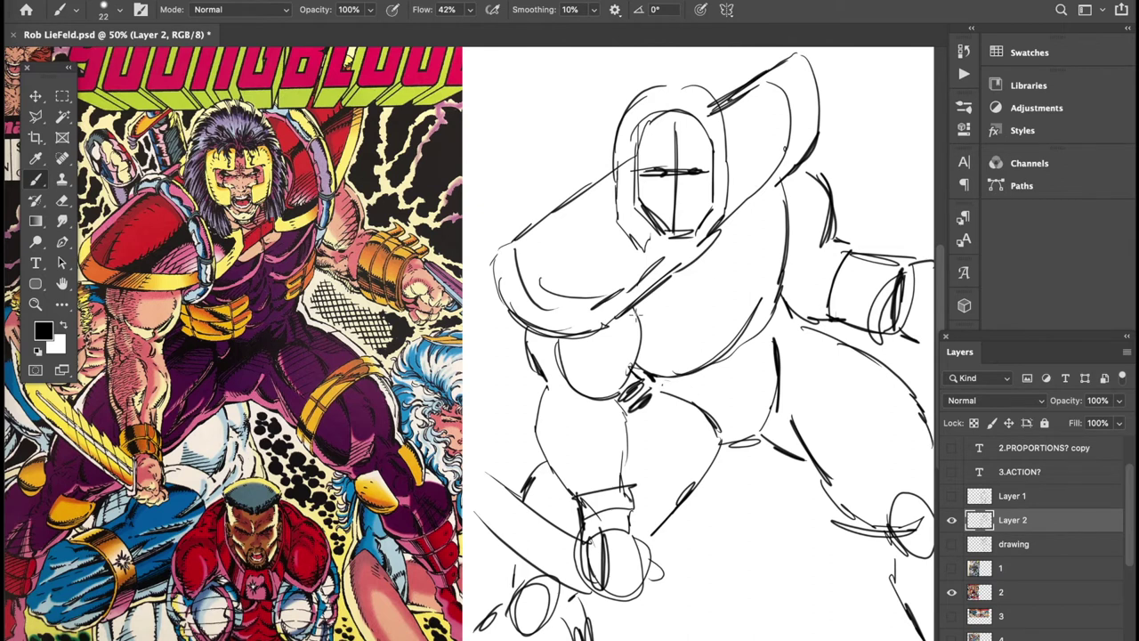
- Sketch the lower chest contours and short abdominal muscle lines on the torso
mouse_move(633, 316)
left_mouse_down()
mouse_move(707, 295)
mouse_move(781, 205)
left_mouse_up()
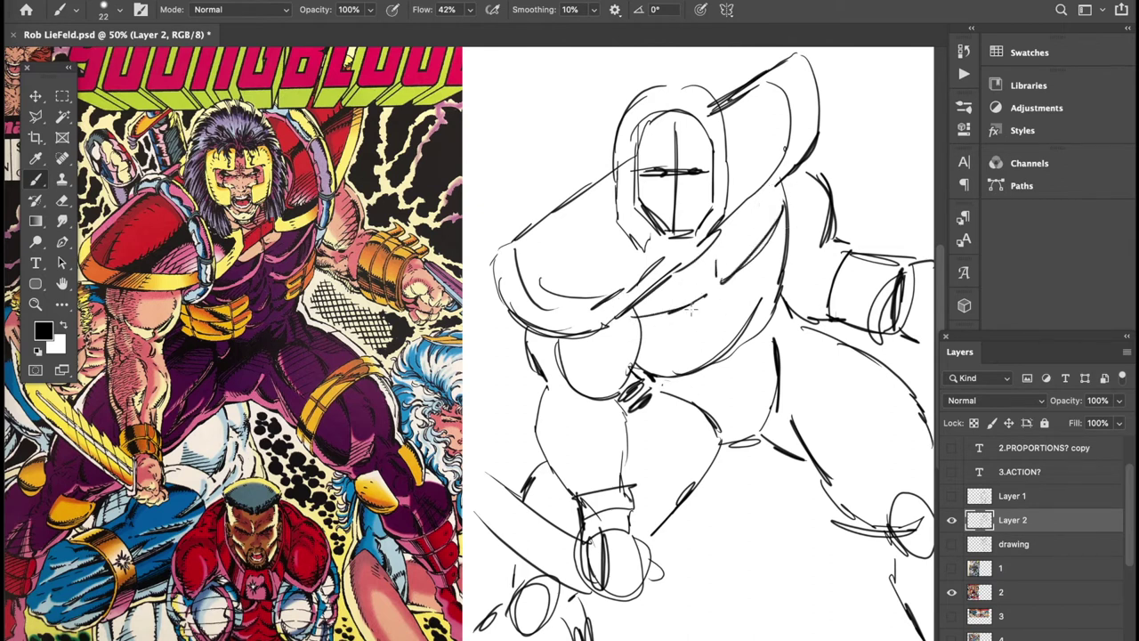
mouse_move(684, 348)
left_mouse_down()
mouse_move(699, 311)
mouse_move(758, 315)
mouse_move(732, 347)
left_mouse_up()
left_click_drag(695, 326, 735, 290)
left_click_drag(697, 326, 728, 315)
left_click_drag(697, 342, 728, 328)
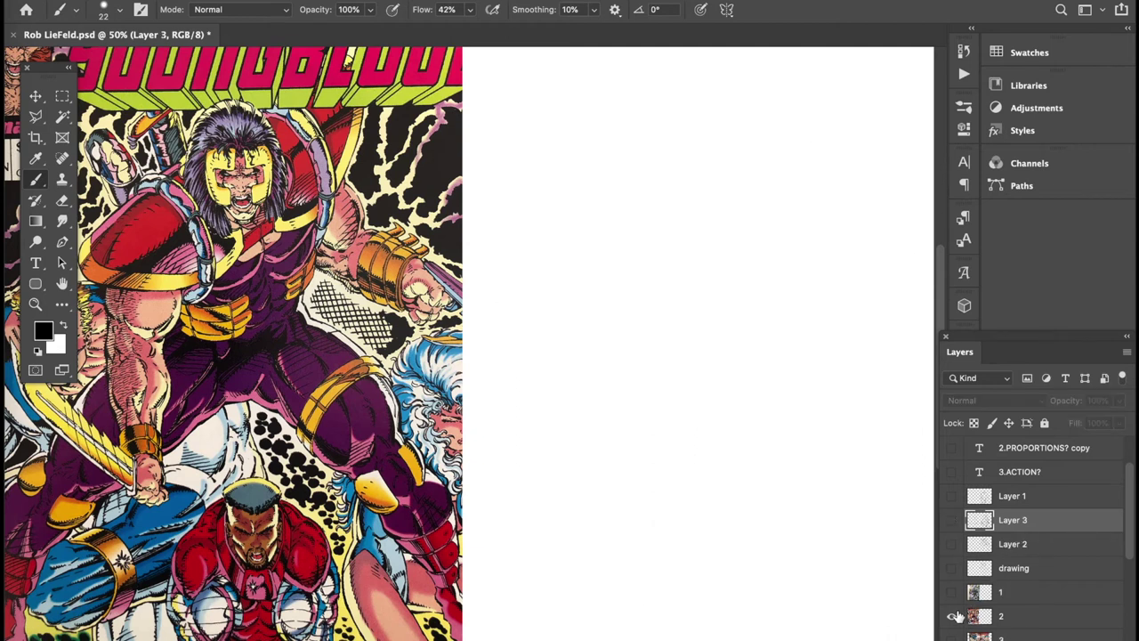
- Hide reference layer 2, show reference layer 4, and add a new empty layer above the drawing layer
left_click(952, 615)
scroll(1114, 545, "down", 3)
left_click(951, 544)
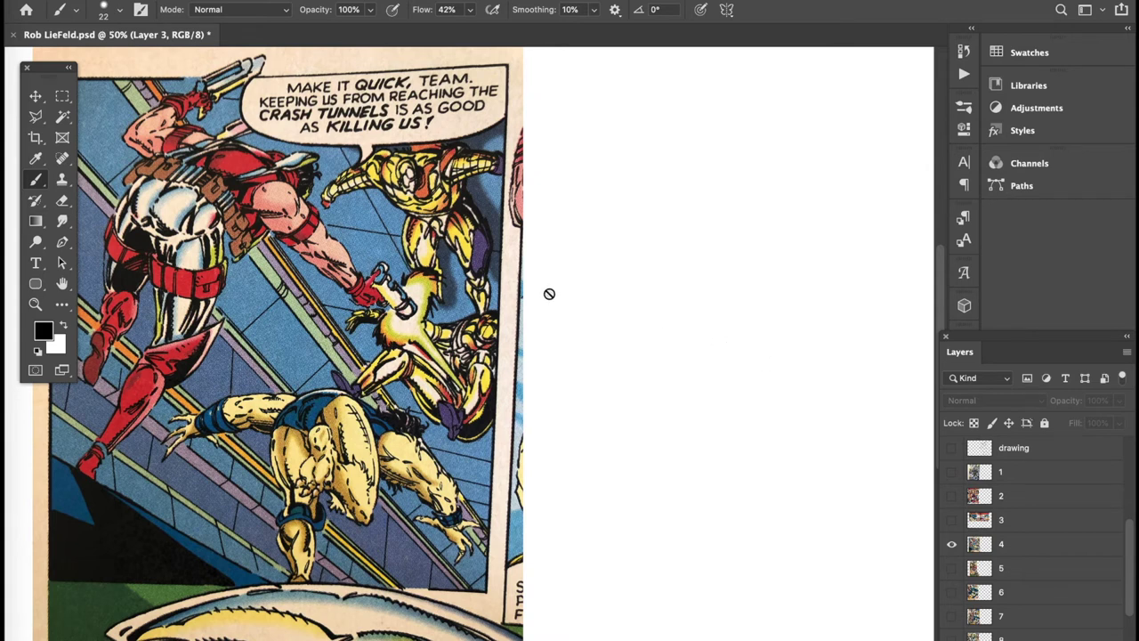
key("ctrl+shift+alt+n")
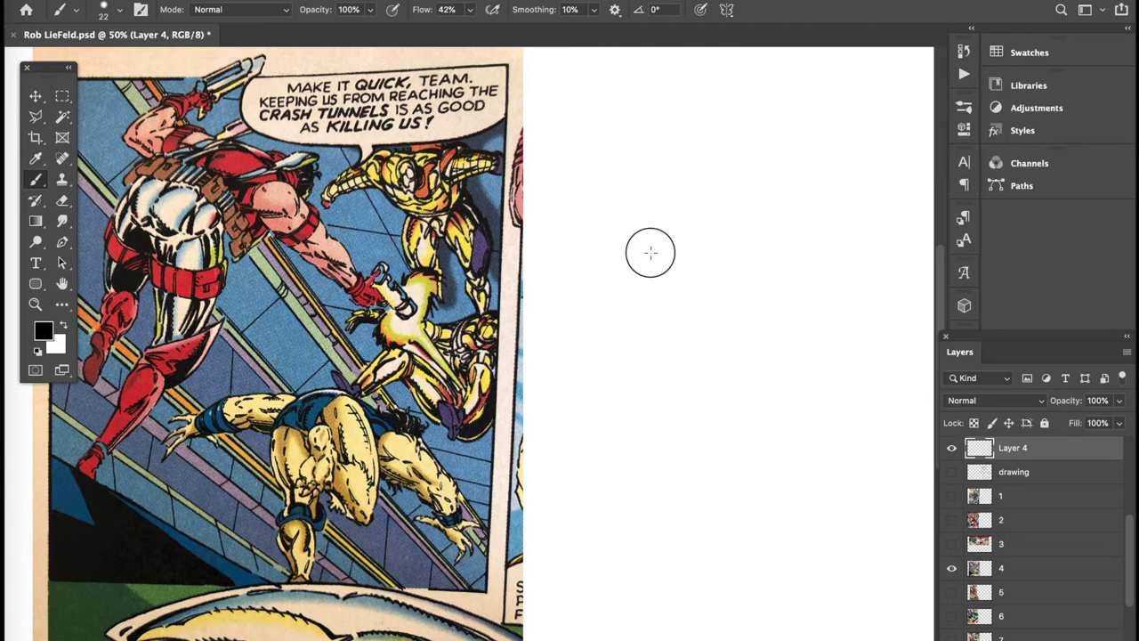
- Sketch the running figure's pelvis as an oval, then its extended leg with thigh, knee, shin and foot shapes
mouse_move(648, 251)
left_mouse_down()
mouse_move(635, 267)
mouse_move(646, 297)
mouse_move(685, 318)
mouse_move(721, 312)
left_mouse_up()
mouse_move(744, 270)
left_mouse_down()
mouse_move(740, 287)
mouse_move(648, 254)
mouse_move(726, 261)
mouse_move(650, 257)
left_mouse_up()
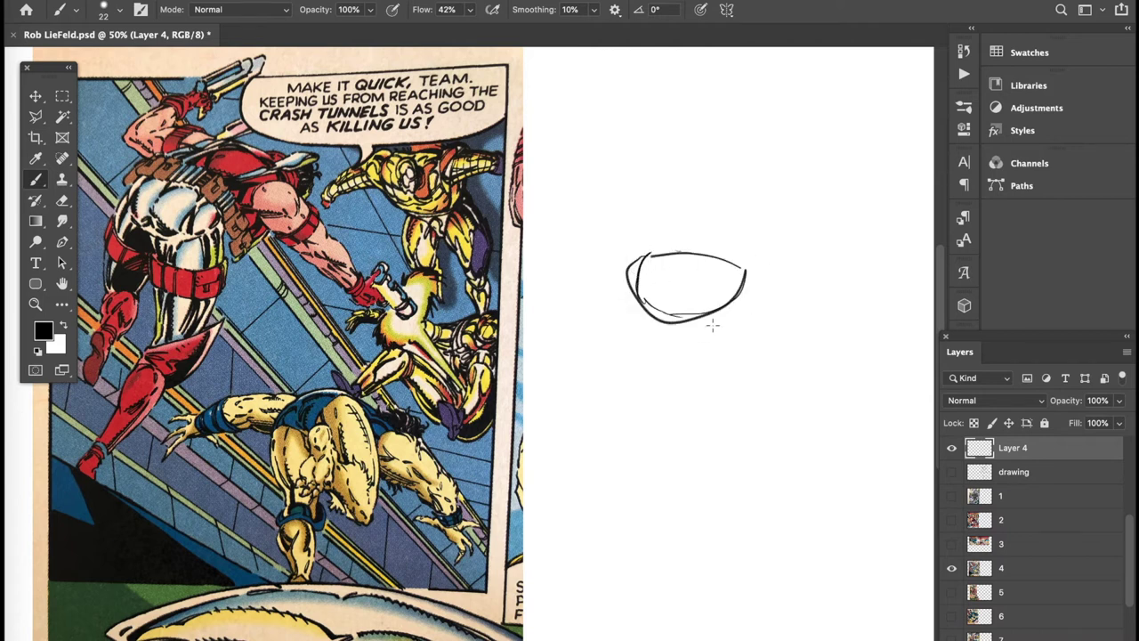
left_click_drag(746, 272, 740, 386)
mouse_move(669, 325)
left_mouse_down()
mouse_move(696, 407)
mouse_move(734, 390)
mouse_move(701, 410)
mouse_move(663, 474)
left_mouse_up()
left_click_drag(690, 414, 661, 478)
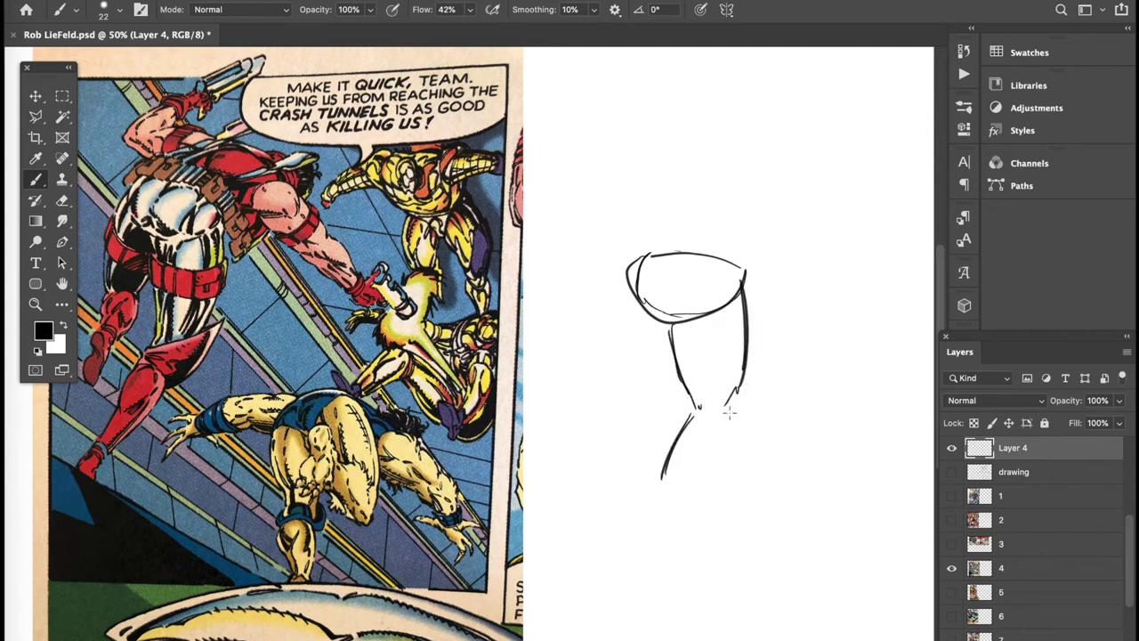
mouse_move(729, 411)
left_mouse_down()
mouse_move(699, 483)
mouse_move(684, 476)
left_mouse_up()
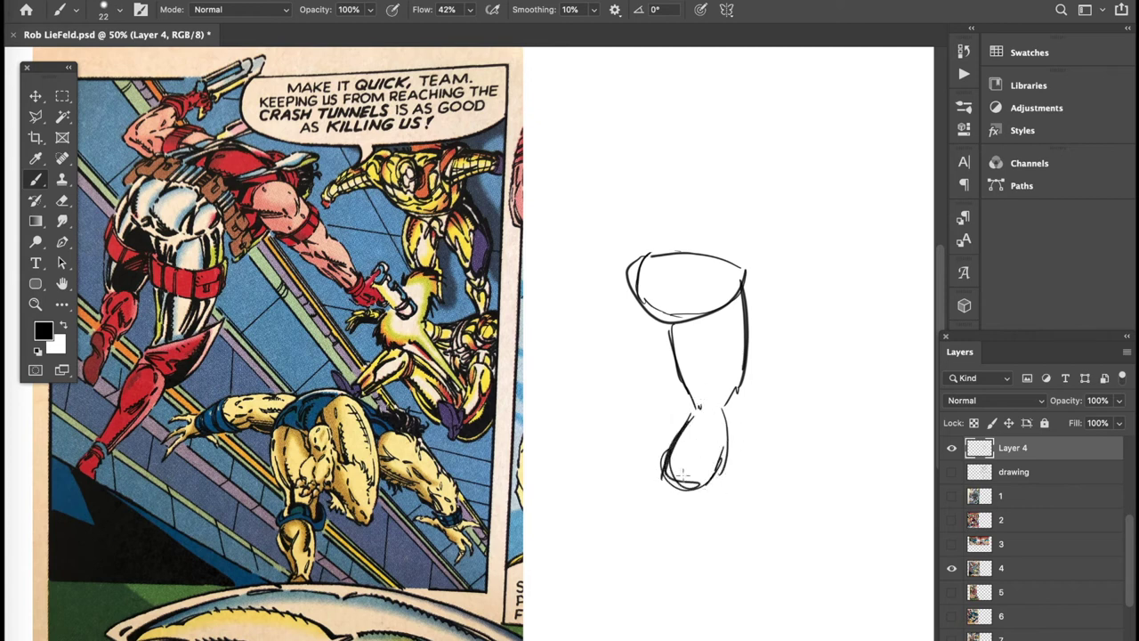
mouse_move(697, 432)
left_mouse_down()
mouse_move(667, 468)
mouse_move(661, 539)
left_mouse_up()
mouse_move(711, 478)
left_mouse_down()
mouse_move(682, 546)
mouse_move(646, 579)
mouse_move(676, 584)
mouse_move(641, 581)
mouse_move(685, 560)
mouse_move(688, 589)
left_mouse_up()
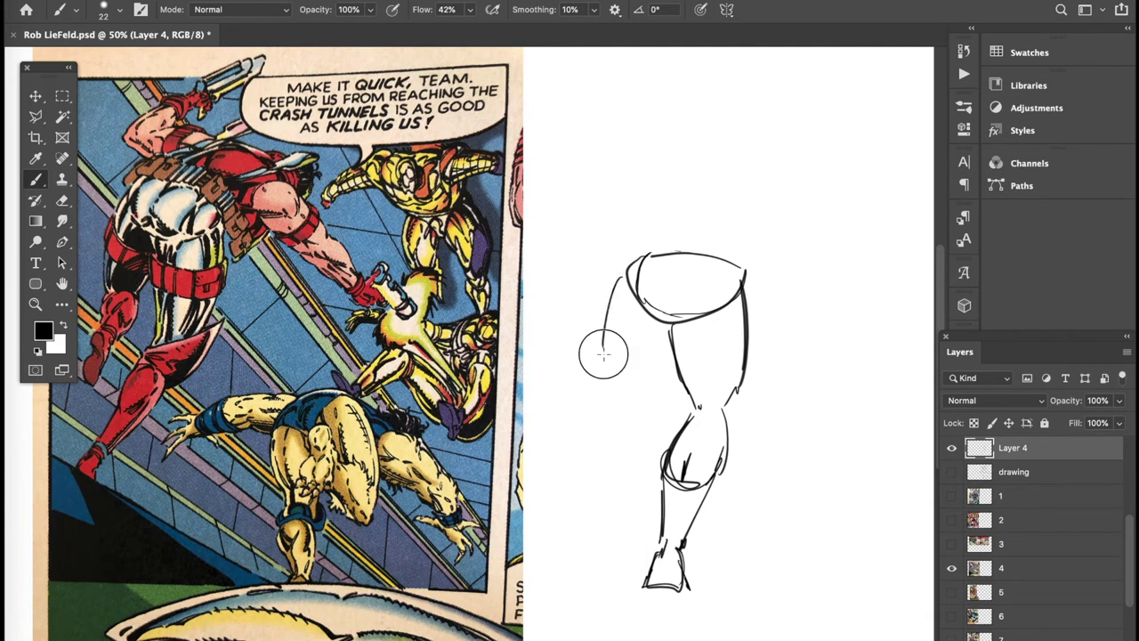
- Sketch the bent leg behind, with its thigh contours, rounded knee, foreshortened calf, ankle circle and foot
left_click_drag(620, 278, 605, 365)
mouse_move(671, 330)
left_mouse_down()
mouse_move(653, 366)
mouse_move(656, 358)
mouse_move(614, 372)
mouse_move(647, 395)
mouse_move(608, 375)
mouse_move(620, 373)
mouse_move(602, 378)
mouse_move(591, 437)
left_mouse_up()
mouse_move(648, 392)
left_mouse_down()
mouse_move(638, 428)
mouse_move(636, 382)
mouse_move(593, 395)
left_mouse_up()
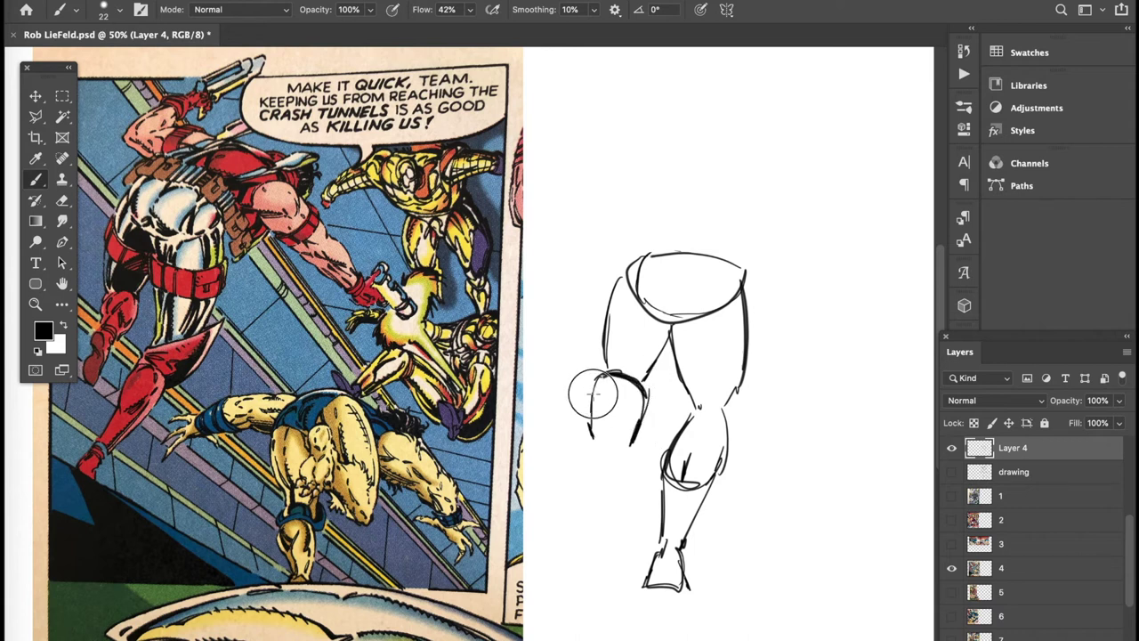
mouse_move(598, 441)
left_mouse_down()
mouse_move(637, 434)
mouse_move(623, 445)
mouse_move(590, 439)
mouse_move(591, 471)
mouse_move(604, 473)
mouse_move(594, 448)
mouse_move(626, 459)
mouse_move(610, 476)
mouse_move(598, 470)
mouse_move(603, 529)
mouse_move(621, 513)
mouse_move(616, 454)
mouse_move(623, 512)
mouse_move(633, 432)
left_mouse_up()
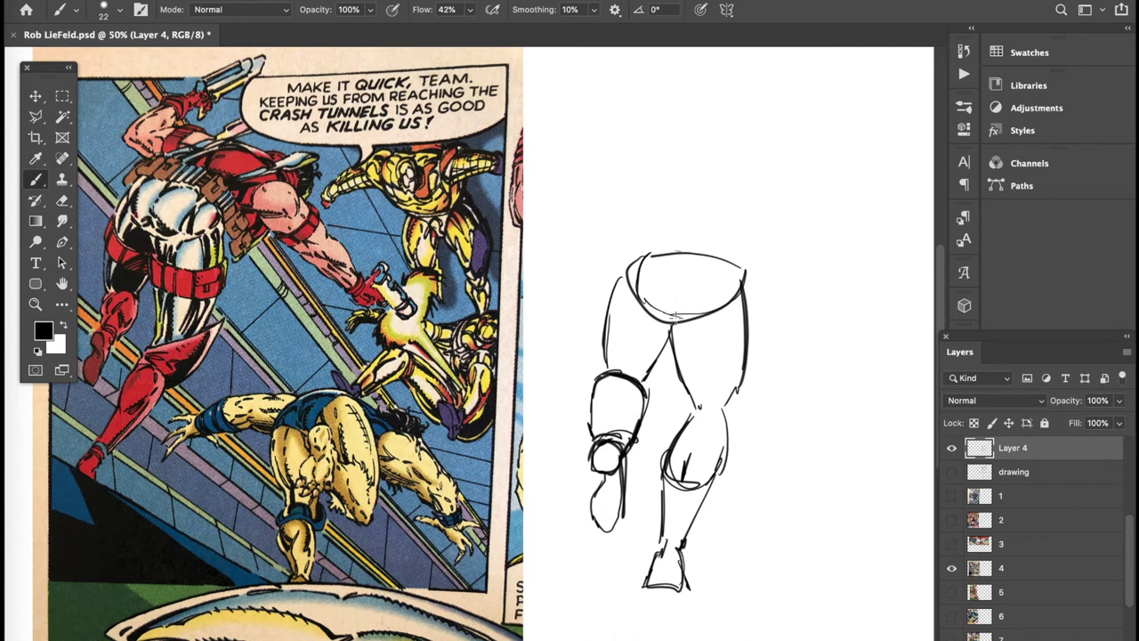
- Add a curved center line to the pelvis and sketch the arched back, near shoulder circle, and outstretched arm with its hand
mouse_move(676, 315)
left_mouse_down()
mouse_move(674, 258)
mouse_move(669, 337)
mouse_move(627, 298)
mouse_move(663, 316)
mouse_move(657, 257)
mouse_move(742, 273)
mouse_move(686, 319)
left_mouse_up()
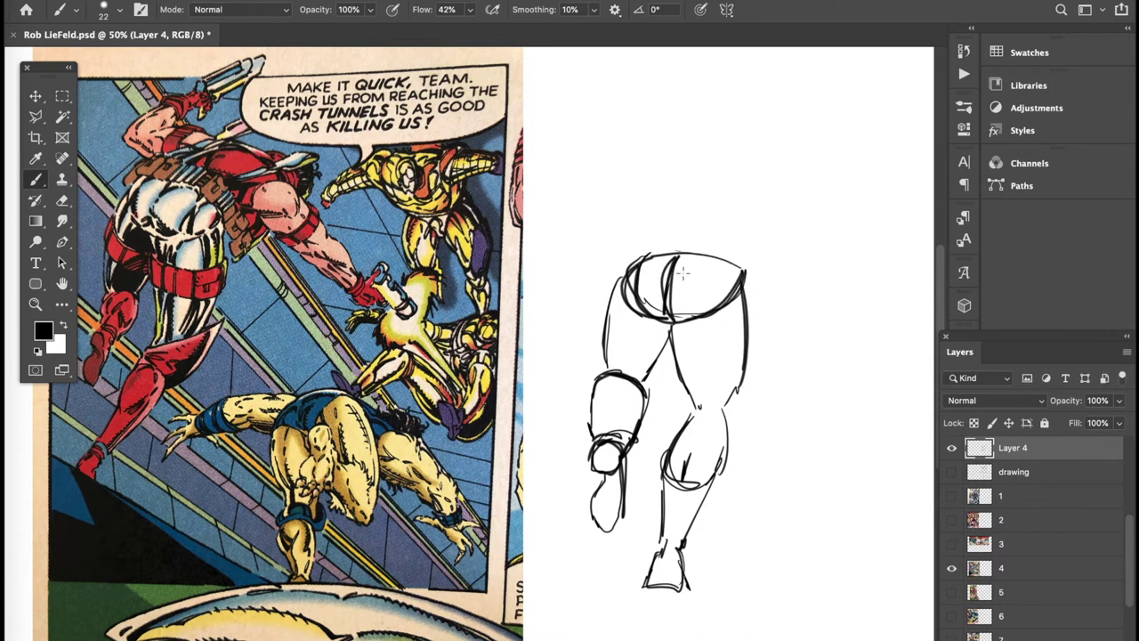
mouse_move(628, 258)
left_mouse_down()
mouse_move(736, 167)
mouse_move(776, 193)
mouse_move(760, 222)
mouse_move(805, 198)
mouse_move(765, 196)
mouse_move(843, 226)
left_mouse_up()
mouse_move(780, 244)
left_mouse_down()
mouse_move(865, 246)
mouse_move(875, 263)
mouse_move(855, 258)
mouse_move(909, 238)
mouse_move(900, 253)
mouse_move(913, 266)
mouse_move(865, 265)
mouse_move(932, 248)
left_mouse_up()
left_click_drag(910, 263, 926, 263)
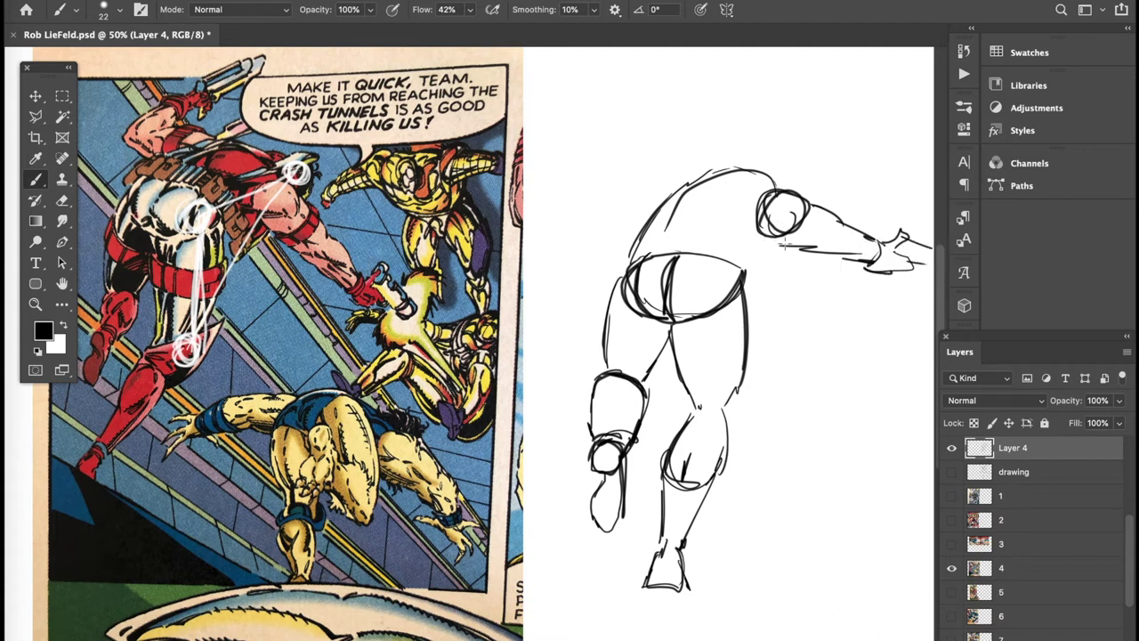
- Draw the side of the waist, the head beyond the shoulder, and the raised far arm holding a gun
mouse_move(777, 238)
left_mouse_down()
mouse_move(738, 264)
mouse_move(776, 241)
left_mouse_up()
mouse_move(756, 168)
left_mouse_down()
mouse_move(776, 142)
mouse_move(799, 174)
mouse_move(762, 156)
mouse_move(796, 158)
mouse_move(752, 170)
left_mouse_up()
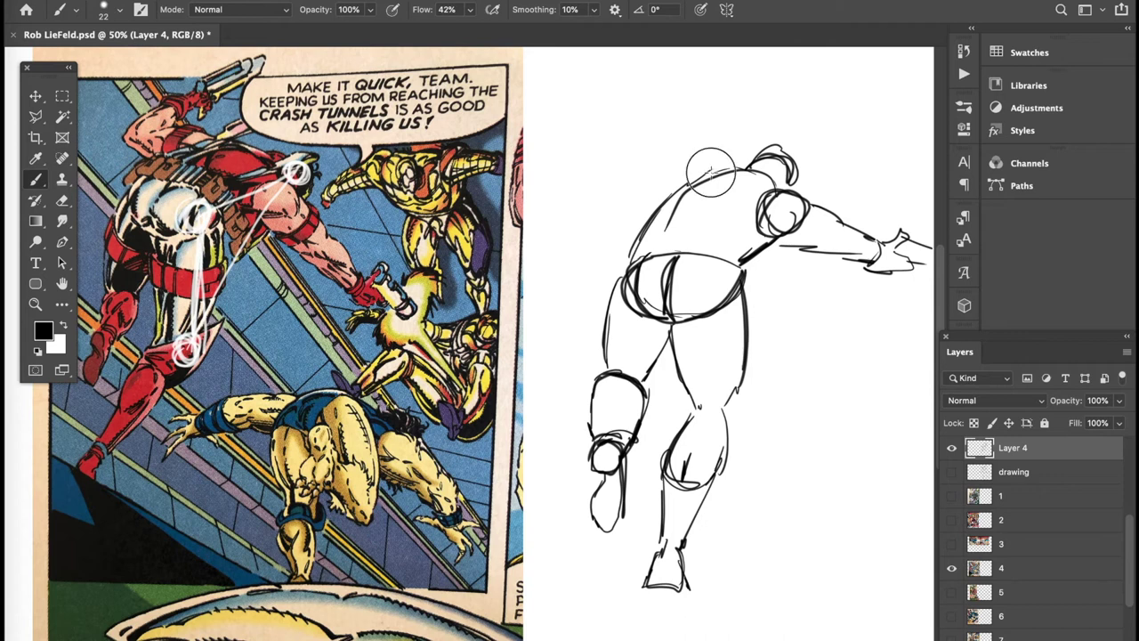
mouse_move(712, 171)
left_mouse_down()
mouse_move(650, 192)
mouse_move(663, 199)
mouse_move(671, 171)
mouse_move(638, 183)
mouse_move(661, 197)
mouse_move(640, 182)
mouse_move(658, 152)
mouse_move(648, 161)
mouse_move(678, 154)
mouse_move(699, 104)
mouse_move(690, 138)
mouse_move(717, 96)
left_mouse_up()
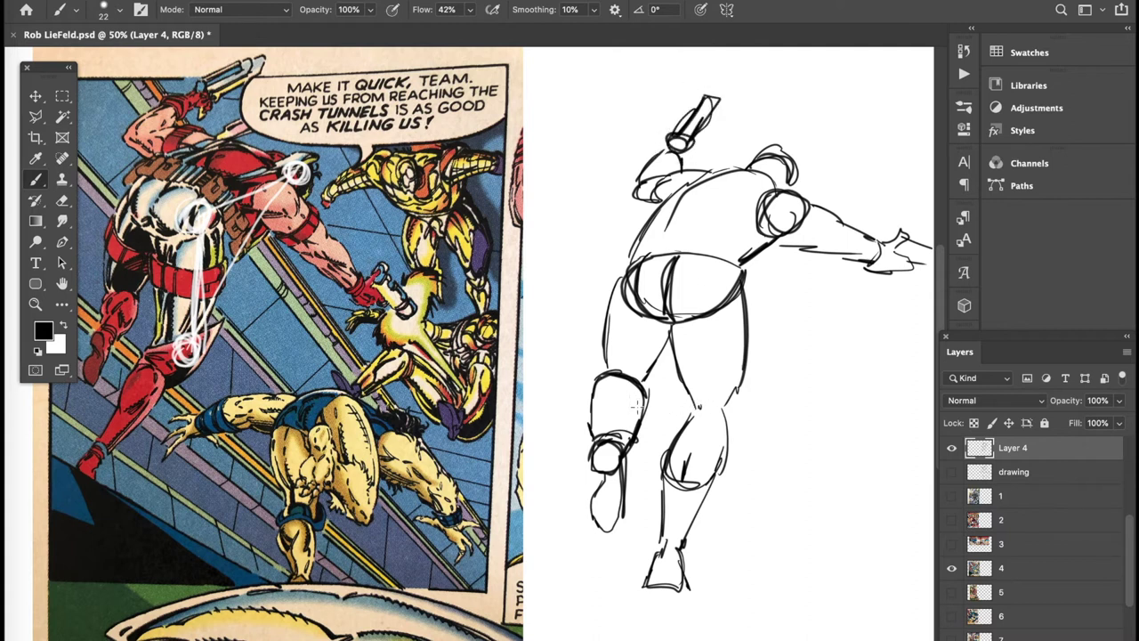
- Erase the bent leg's calf and foot and the extended leg's contours around the knee
left_click_drag(669, 461, 674, 480)
left_click(62, 200)
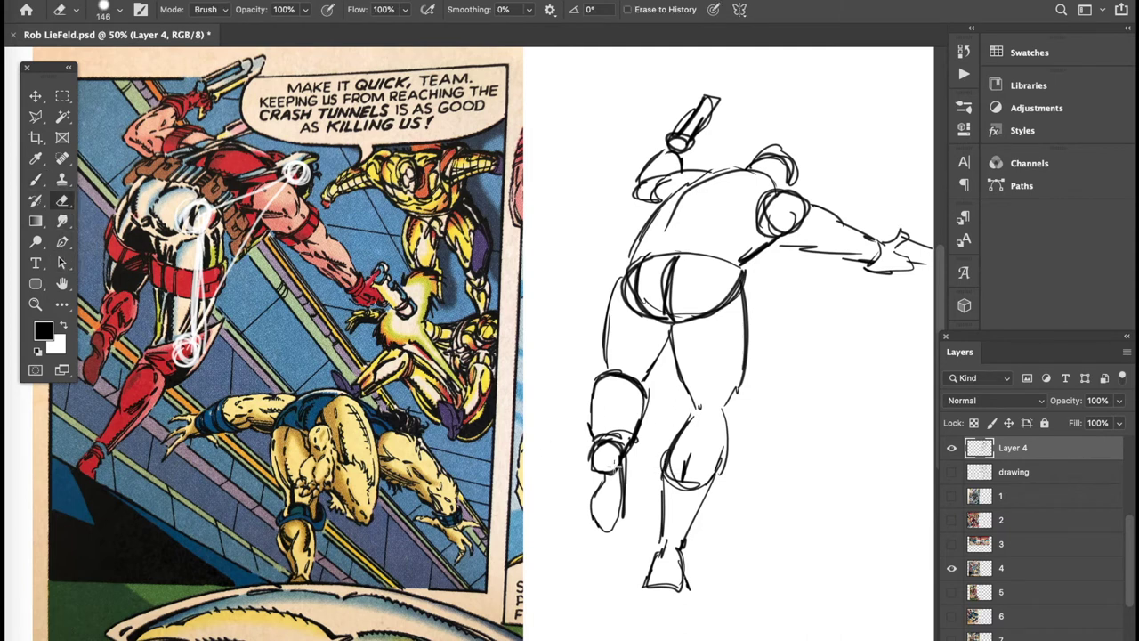
mouse_move(602, 455)
left_mouse_down()
mouse_move(598, 531)
mouse_move(580, 439)
mouse_move(578, 411)
left_mouse_up()
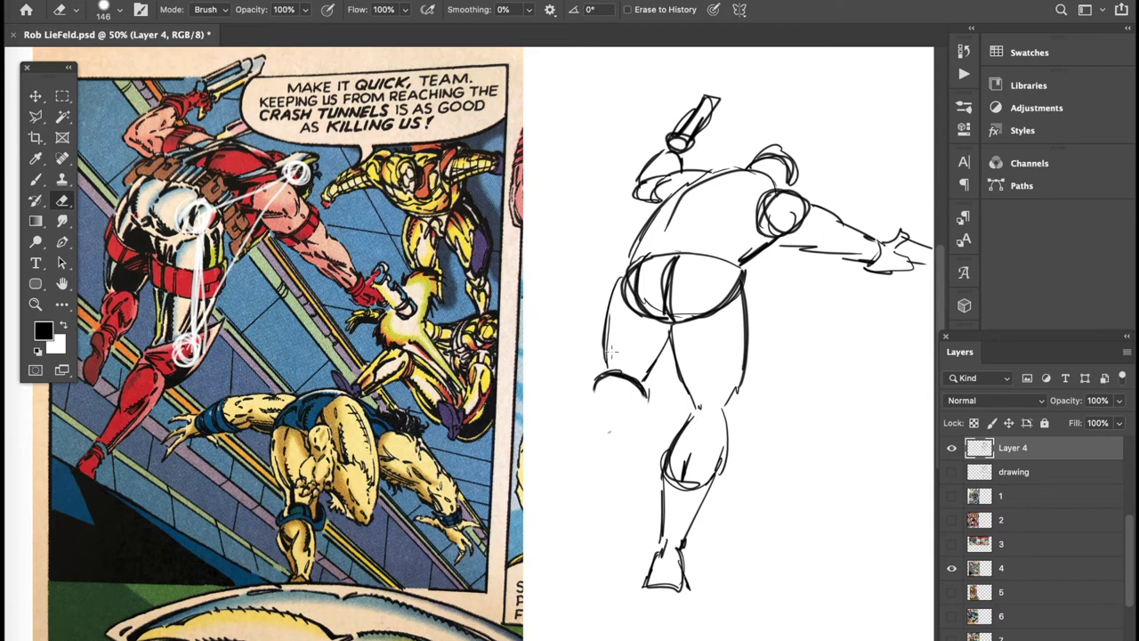
mouse_move(681, 384)
left_mouse_down()
mouse_move(702, 405)
mouse_move(747, 379)
left_mouse_up()
- Redraw the extended leg's thigh longer down to the knee and add the pointed flared boot top
key("b")
left_click_drag(671, 350, 688, 417)
left_click_drag(742, 375, 721, 436)
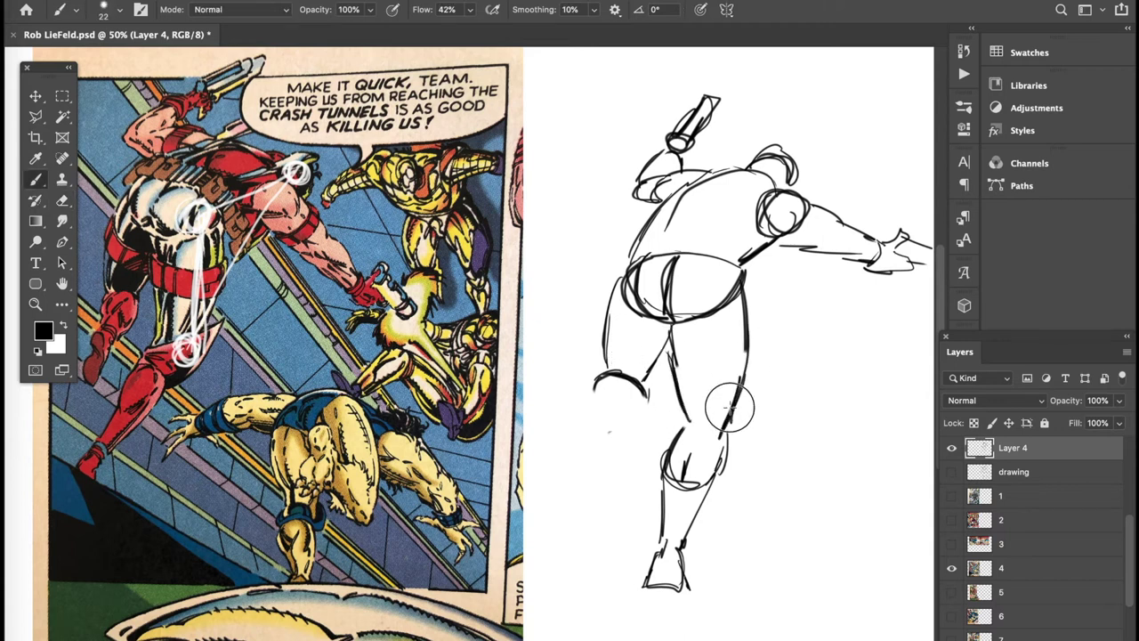
mouse_move(679, 402)
left_mouse_down()
mouse_move(692, 434)
mouse_move(754, 389)
mouse_move(696, 451)
left_mouse_up()
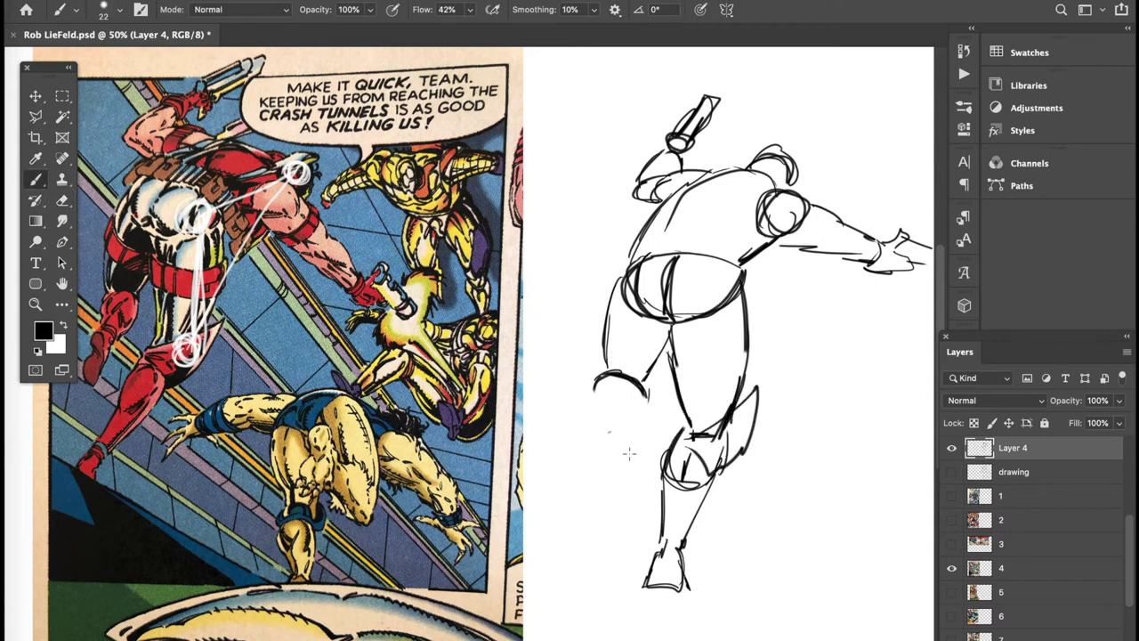
- Redraw the bent leg's calf and foot shorter, and add muscle lines inside both thighs
mouse_move(607, 428)
left_mouse_down()
mouse_move(592, 433)
mouse_move(605, 498)
mouse_move(605, 452)
mouse_move(647, 399)
mouse_move(638, 373)
left_mouse_up()
mouse_move(637, 313)
left_mouse_down()
mouse_move(628, 338)
mouse_move(631, 327)
mouse_move(699, 358)
mouse_move(700, 420)
left_mouse_up()
left_click_drag(713, 319, 700, 418)
left_click_drag(627, 327, 643, 347)
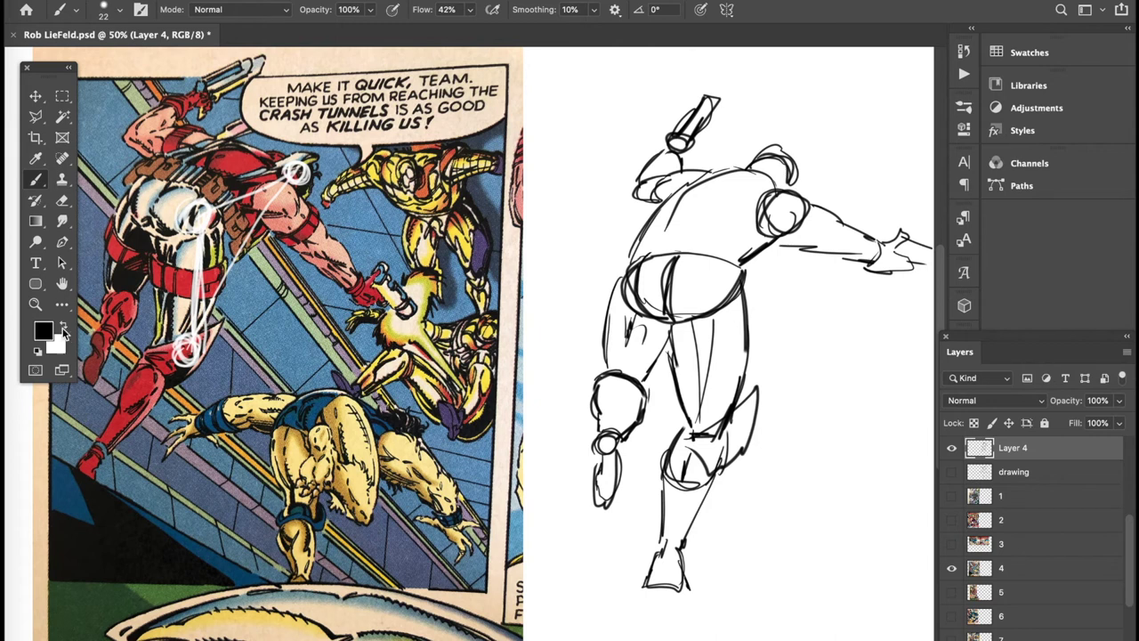
- Trace the reference panel's receding diagonal background lines in white
key("x")
left_click(96, 374)
left_click(246, 504, "shift")
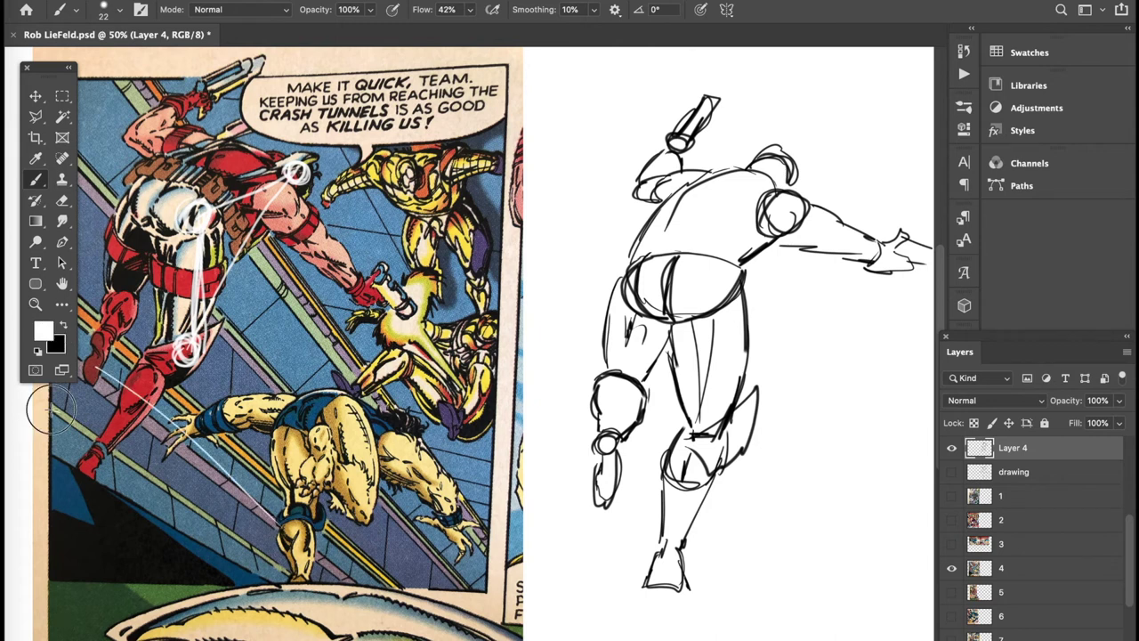
left_click_drag(51, 409, 263, 561)
left_click_drag(210, 310, 354, 461)
left_click(272, 272)
left_click(406, 448, "shift")
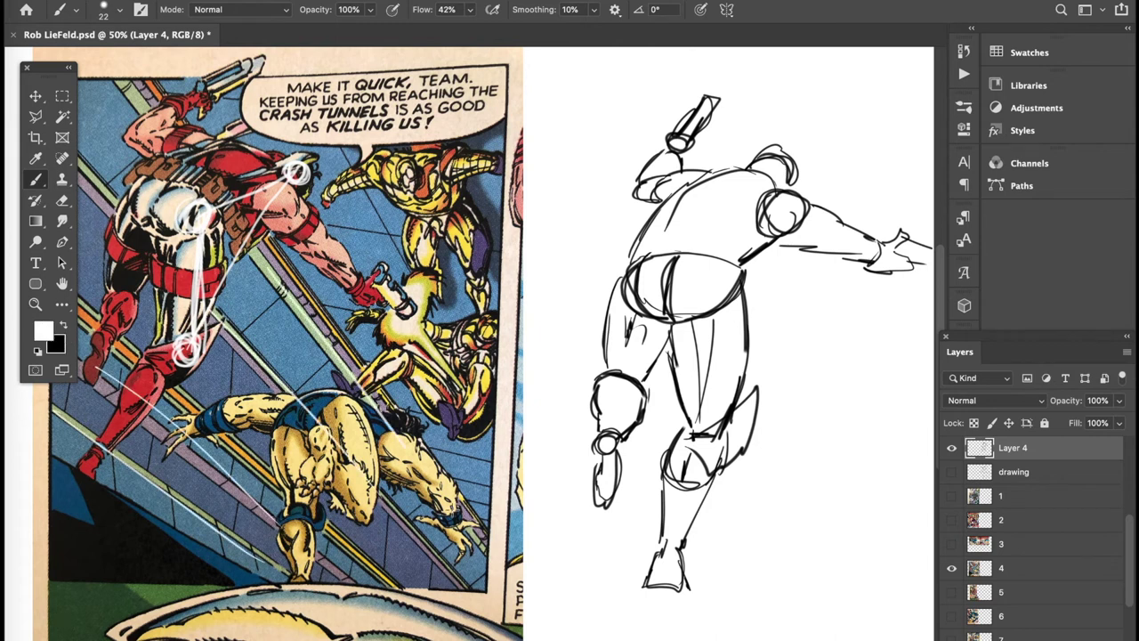
- Sketch black diagonal perspective lines behind the figure, converging on a marked vanishing point beyond the front foot
left_click(63, 326)
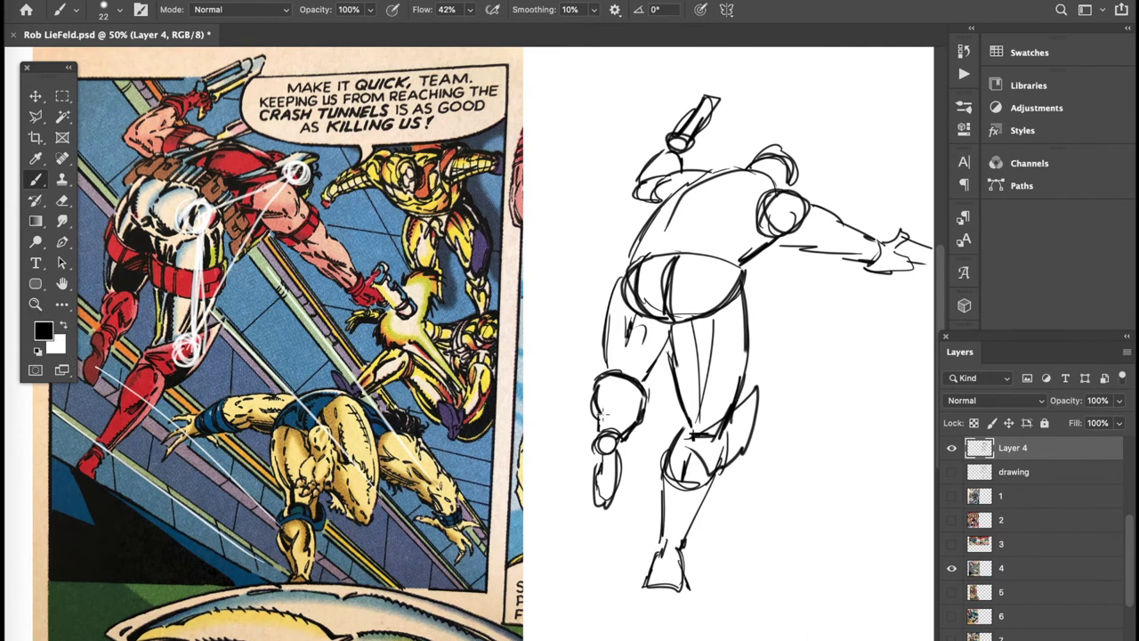
left_click_drag(530, 343, 582, 380)
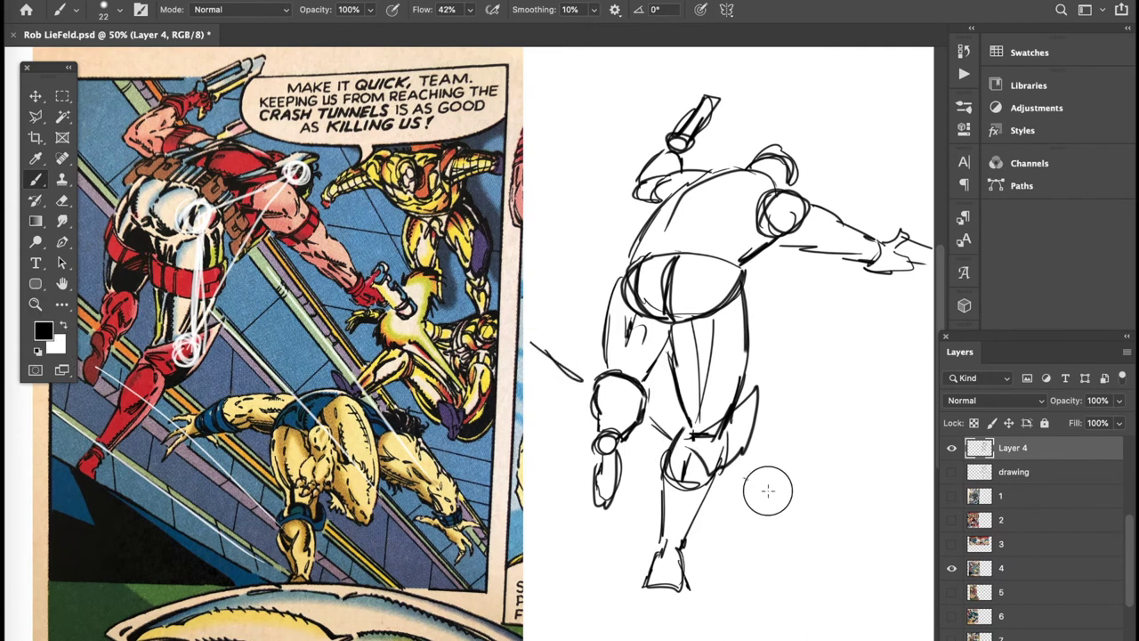
left_click_drag(744, 478, 897, 584)
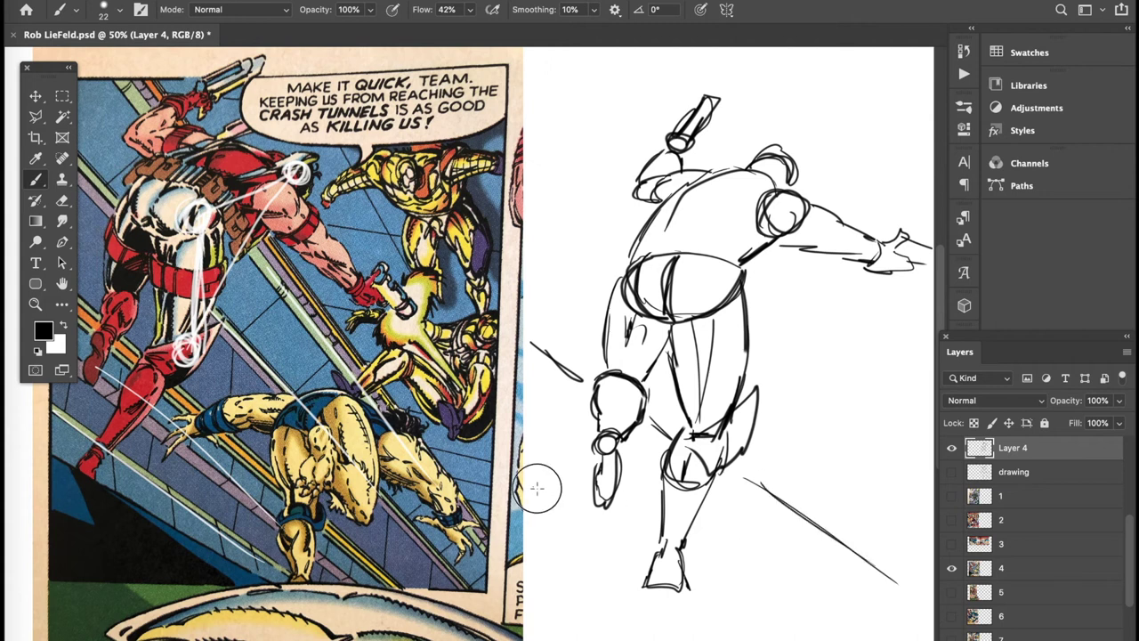
left_click_drag(534, 487, 634, 516)
mouse_move(703, 538)
left_mouse_down()
mouse_move(900, 589)
mouse_move(897, 579)
mouse_move(897, 609)
mouse_move(934, 574)
mouse_move(743, 409)
left_mouse_up()
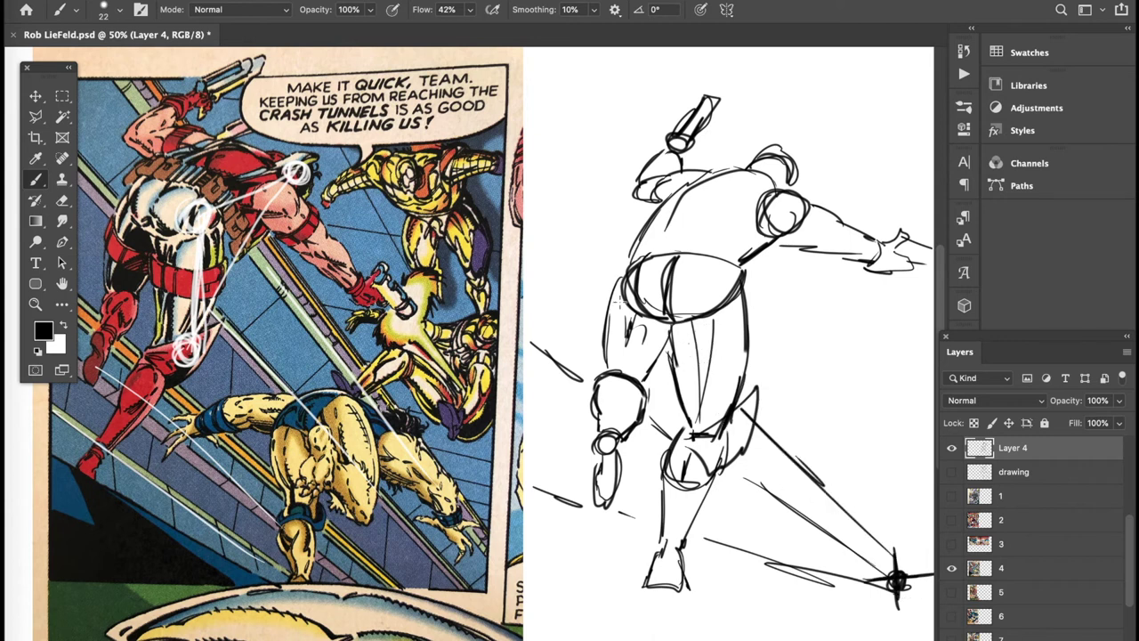
left_click_drag(548, 236, 603, 281)
left_click_drag(895, 557, 734, 336)
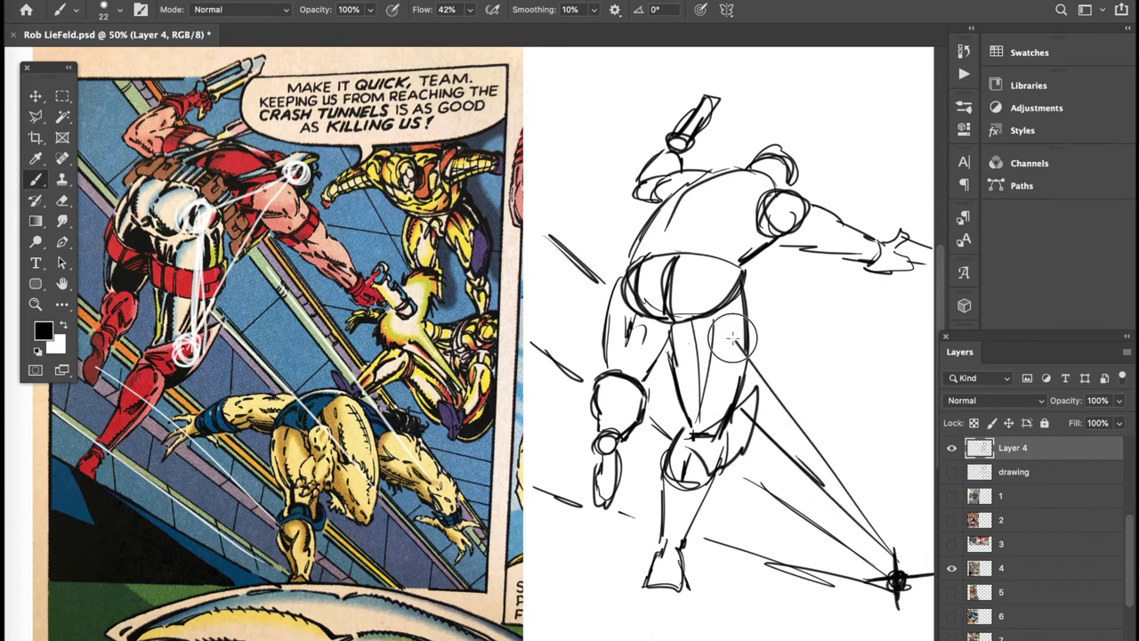
left_click_drag(581, 146, 631, 203)
left_click_drag(555, 117, 646, 218)
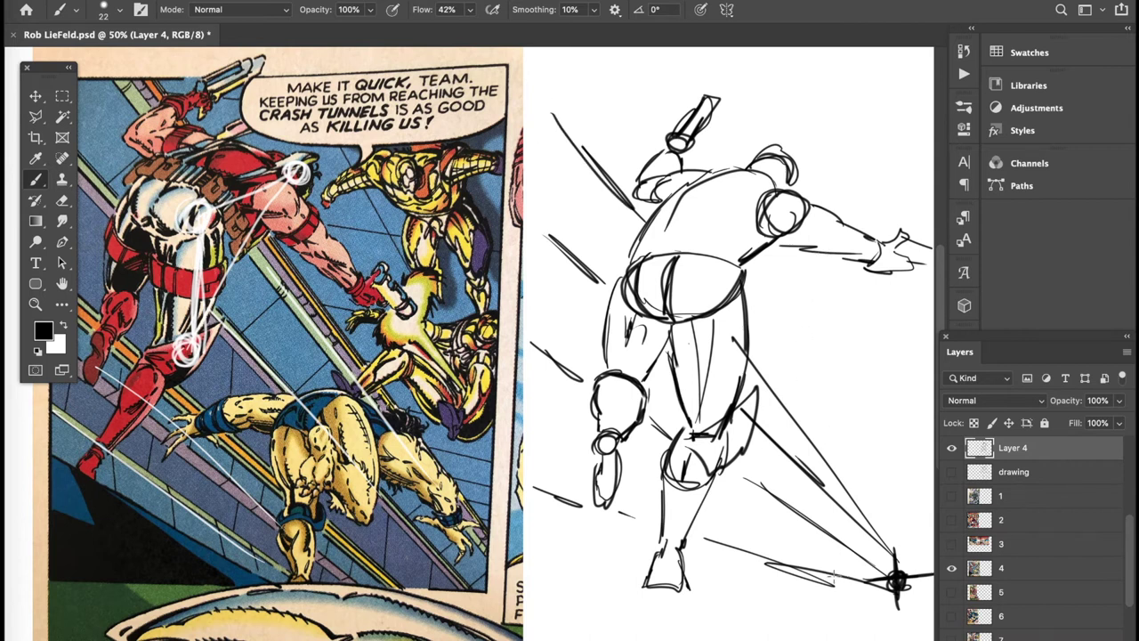
- Add short near-vertical wall panel lines between the diagonal perspective lines on both sides of the figure
left_click_drag(830, 497, 832, 525)
left_click_drag(754, 438, 757, 462)
left_click_drag(800, 514, 801, 548)
mouse_move(585, 174)
left_mouse_down()
mouse_move(578, 249)
mouse_move(538, 307)
left_mouse_up()
left_click_drag(575, 394, 572, 474)
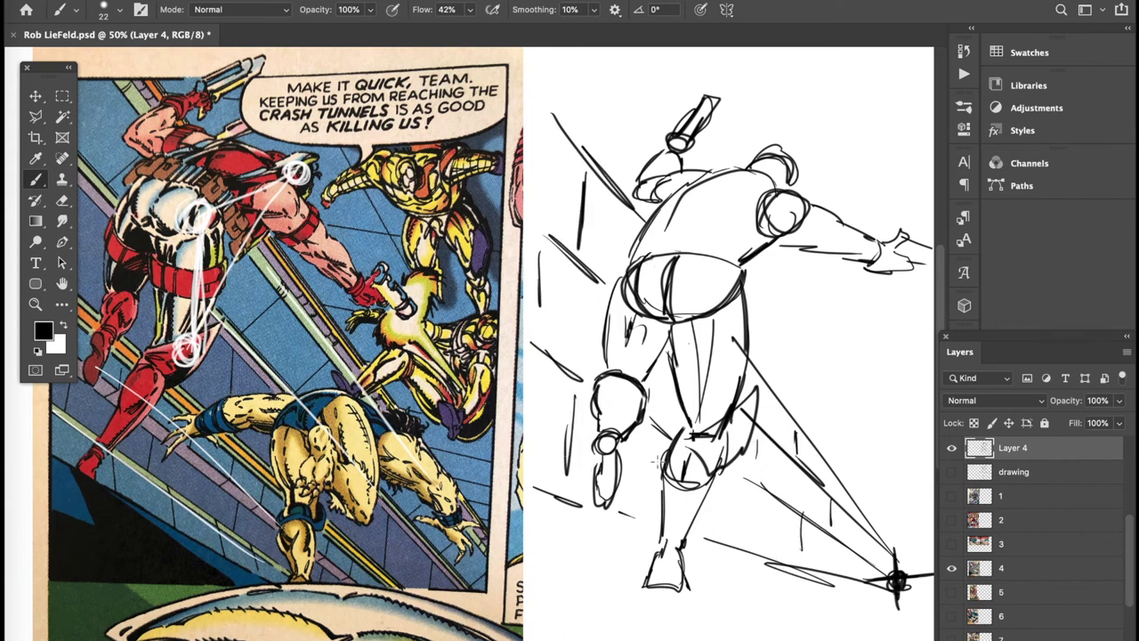
left_click_drag(663, 439, 664, 466)
left_click_drag(749, 480, 735, 535)
- Draw spaced, nearly horizontal background lines beside the figure from head height down to the vanishing point
left_click_drag(770, 385, 908, 396)
left_click_drag(794, 429, 929, 434)
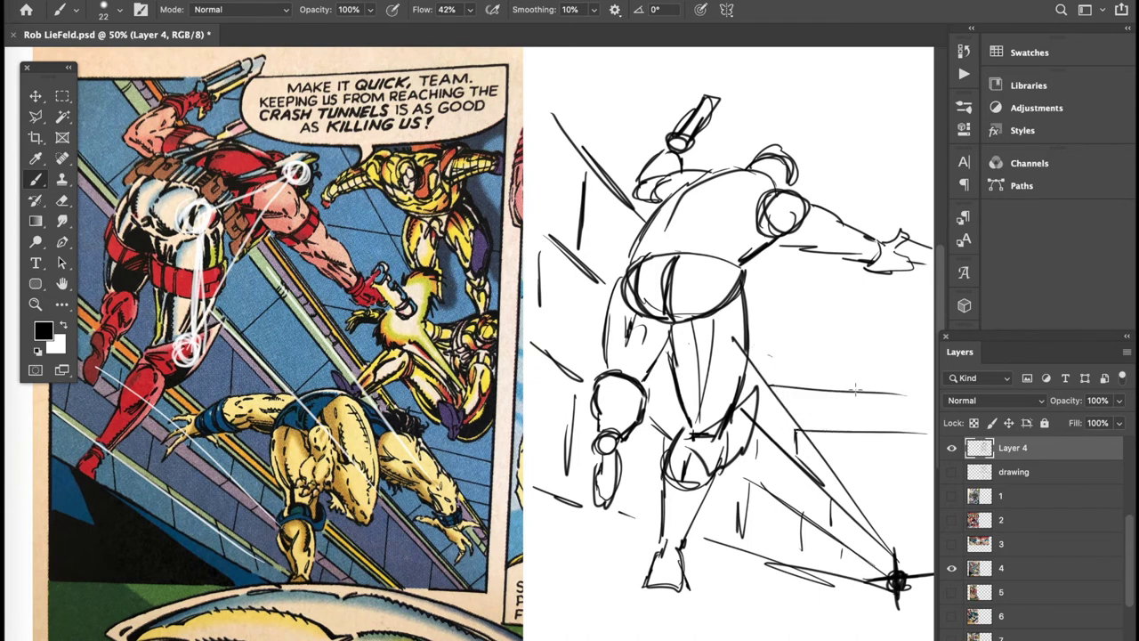
left_click_drag(753, 326, 903, 336)
left_click_drag(759, 287, 906, 294)
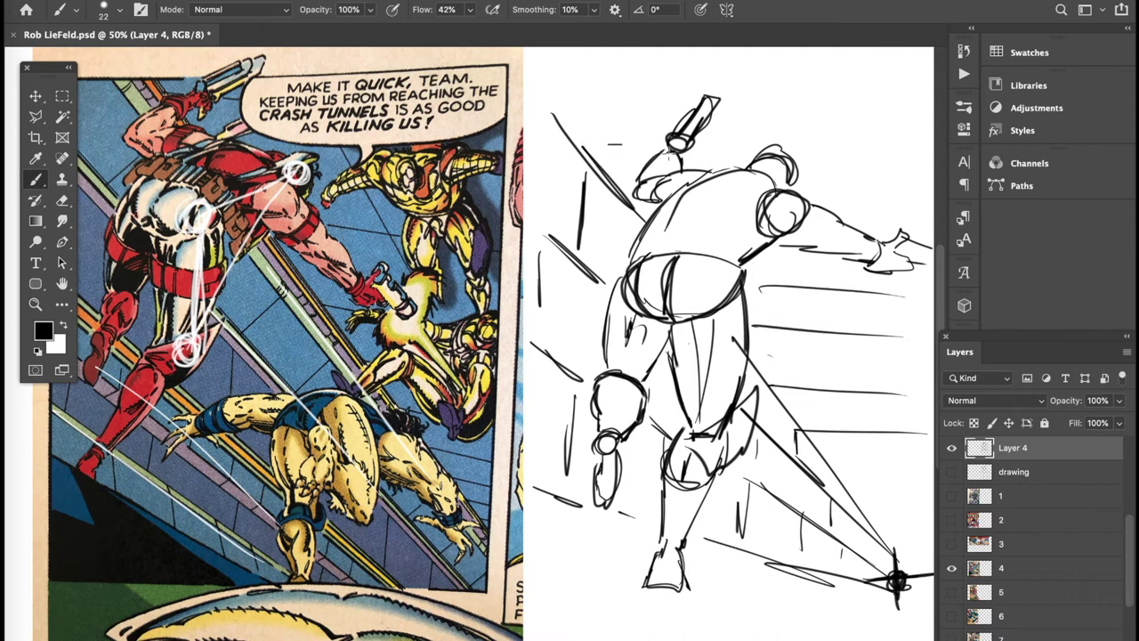
left_click_drag(774, 157, 898, 164)
left_click_drag(824, 477, 925, 474)
left_click_drag(876, 518, 914, 517)
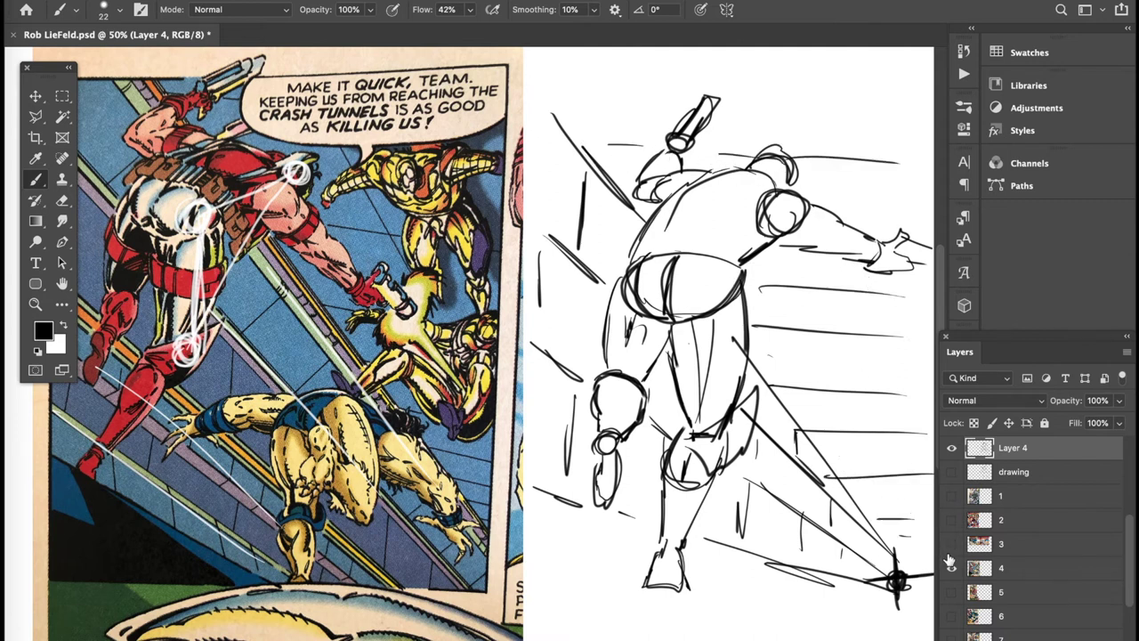
- Draw the ground edge beneath the figure toward the vanishing point and fill the ground below with zigzag scribbles
left_click(951, 567)
left_click_drag(527, 548, 763, 584)
mouse_move(832, 591)
left_mouse_down()
mouse_move(894, 595)
mouse_move(827, 596)
left_mouse_up()
mouse_move(530, 561)
left_mouse_down()
mouse_move(541, 623)
mouse_move(570, 639)
mouse_move(682, 614)
mouse_move(908, 614)
left_mouse_up()
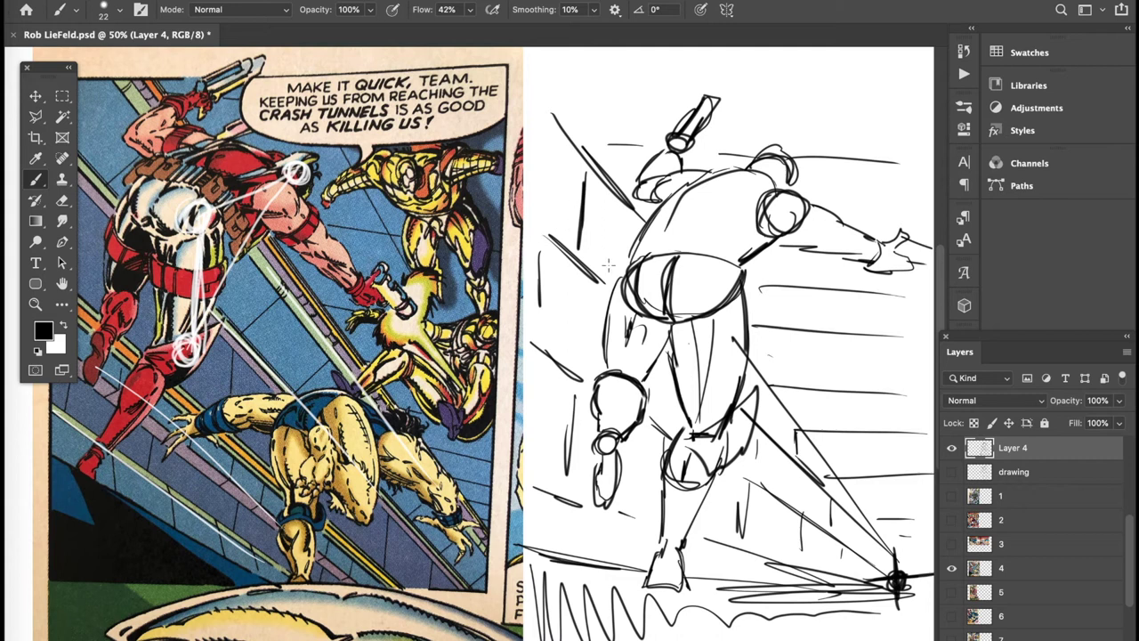
mouse_move(639, 232)
left_mouse_down()
mouse_move(743, 253)
mouse_move(627, 244)
mouse_move(738, 262)
mouse_move(653, 249)
mouse_move(703, 263)
left_mouse_up()
mouse_move(727, 244)
left_mouse_down()
mouse_move(724, 263)
mouse_move(747, 242)
mouse_move(756, 258)
mouse_move(729, 289)
left_mouse_up()
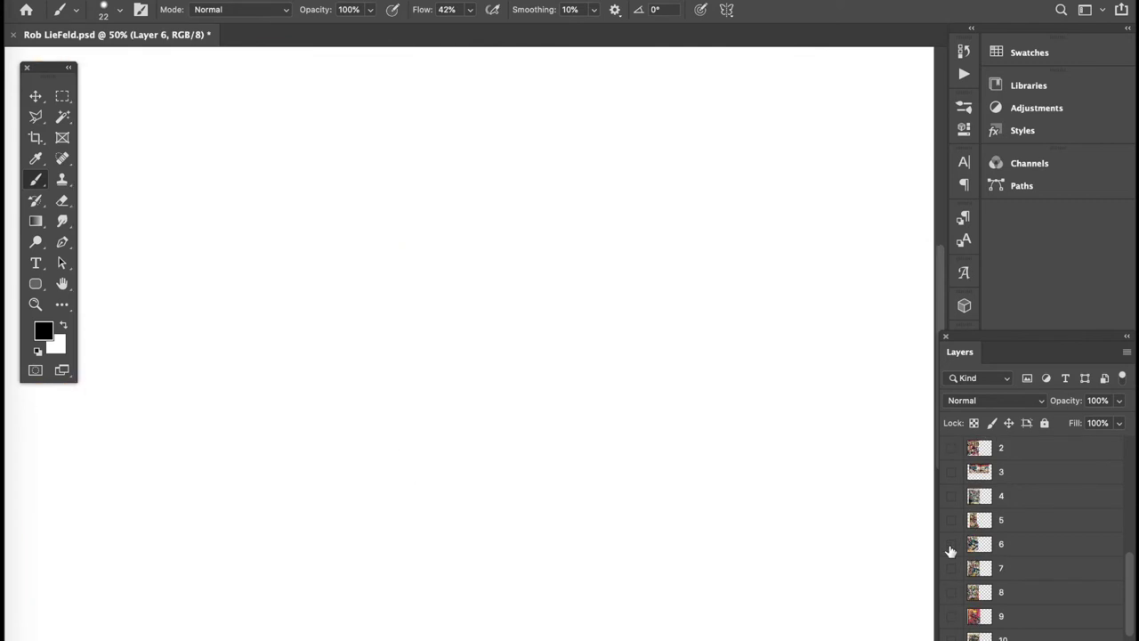
- Show reference layer 6 and bring its crouching, blue-haired figure into view beside the blank drawing area
left_click(951, 545)
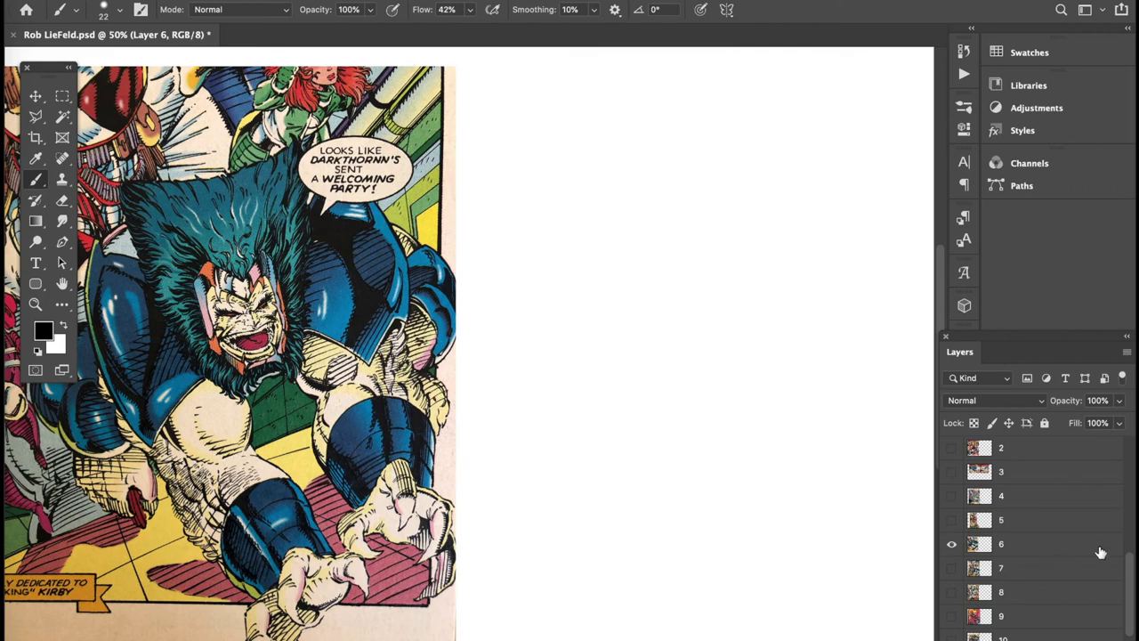
left_click_drag(1130, 572, 1130, 520)
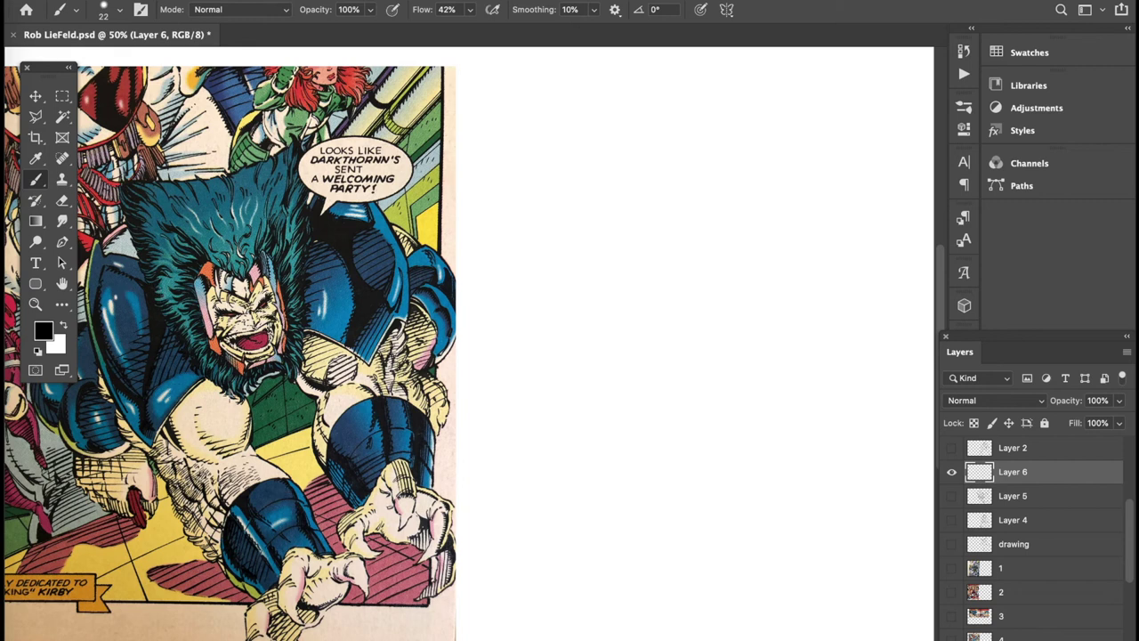
scroll(469, 344, "left", 2)
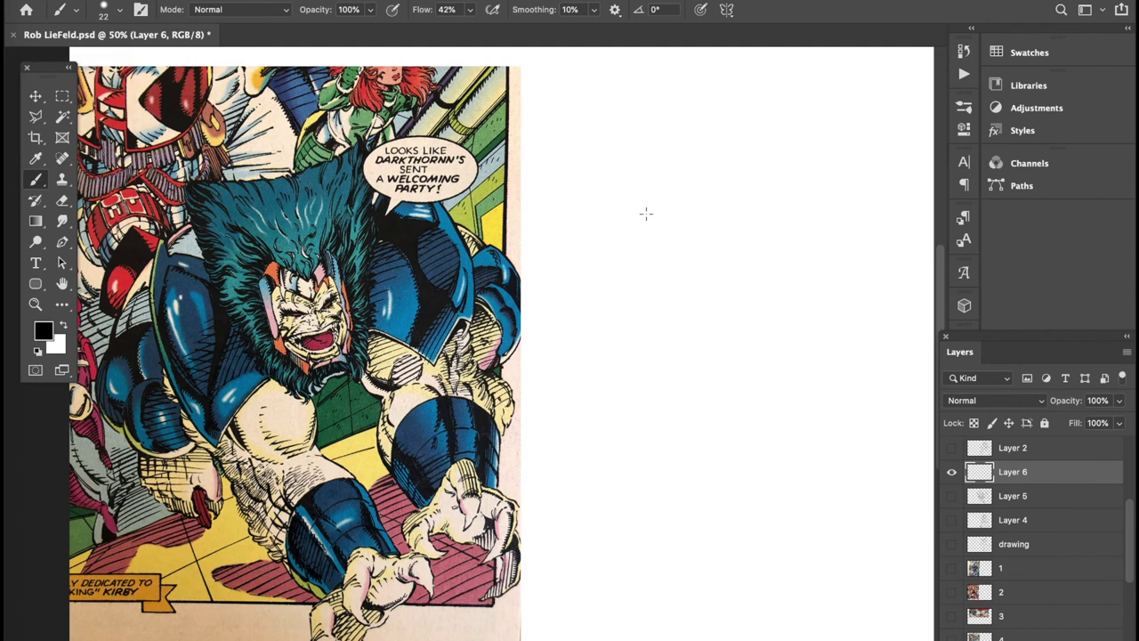
- Sketch the crouching figure's head shape with a tapered jaw, vertical center line and curved eye line
mouse_move(645, 214)
left_mouse_down()
mouse_move(662, 285)
mouse_move(700, 307)
mouse_move(737, 300)
mouse_move(739, 215)
mouse_move(695, 176)
mouse_move(641, 214)
left_mouse_up()
left_click_drag(687, 183, 719, 302)
mouse_move(657, 254)
left_mouse_down()
mouse_move(700, 263)
mouse_move(736, 228)
mouse_move(673, 256)
left_mouse_up()
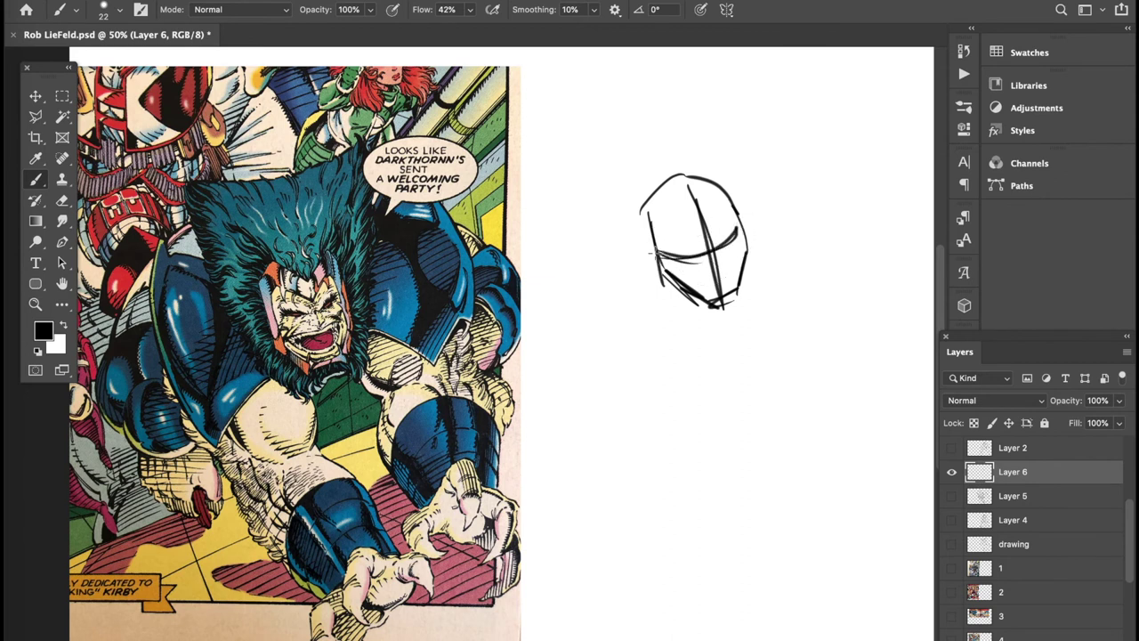
- Sketch the large rounded shoulder masses on both sides of the head
mouse_move(652, 129)
left_mouse_down()
mouse_move(564, 198)
mouse_move(584, 176)
mouse_move(567, 282)
mouse_move(669, 286)
left_mouse_up()
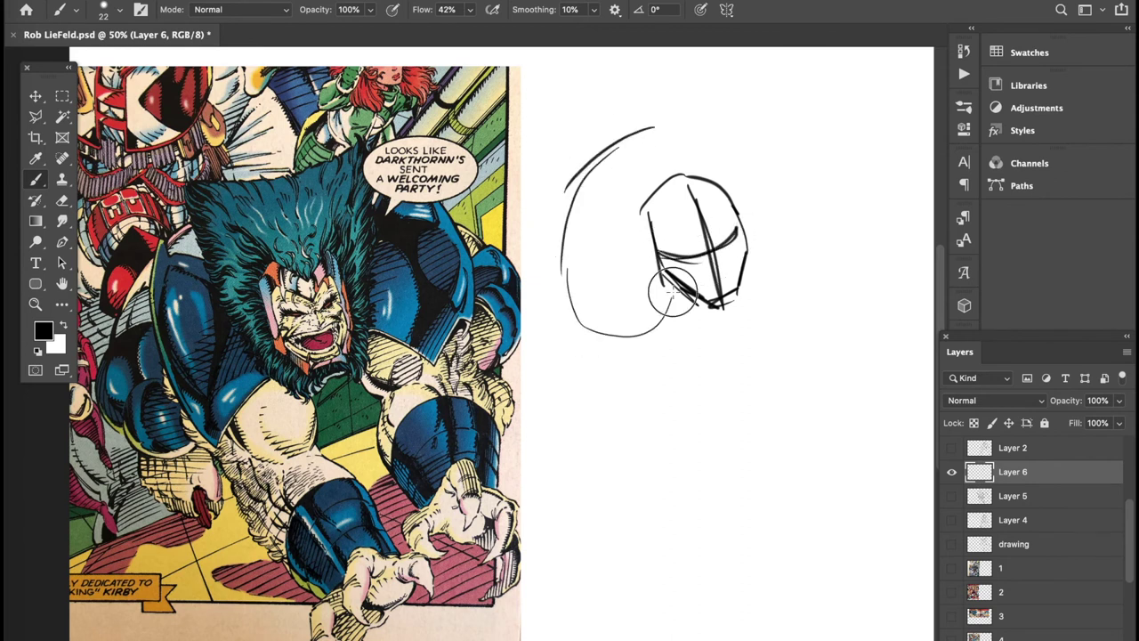
mouse_move(578, 325)
left_mouse_down()
mouse_move(587, 157)
mouse_move(610, 145)
left_mouse_up()
mouse_move(699, 131)
left_mouse_down()
mouse_move(837, 222)
mouse_move(751, 283)
left_mouse_up()
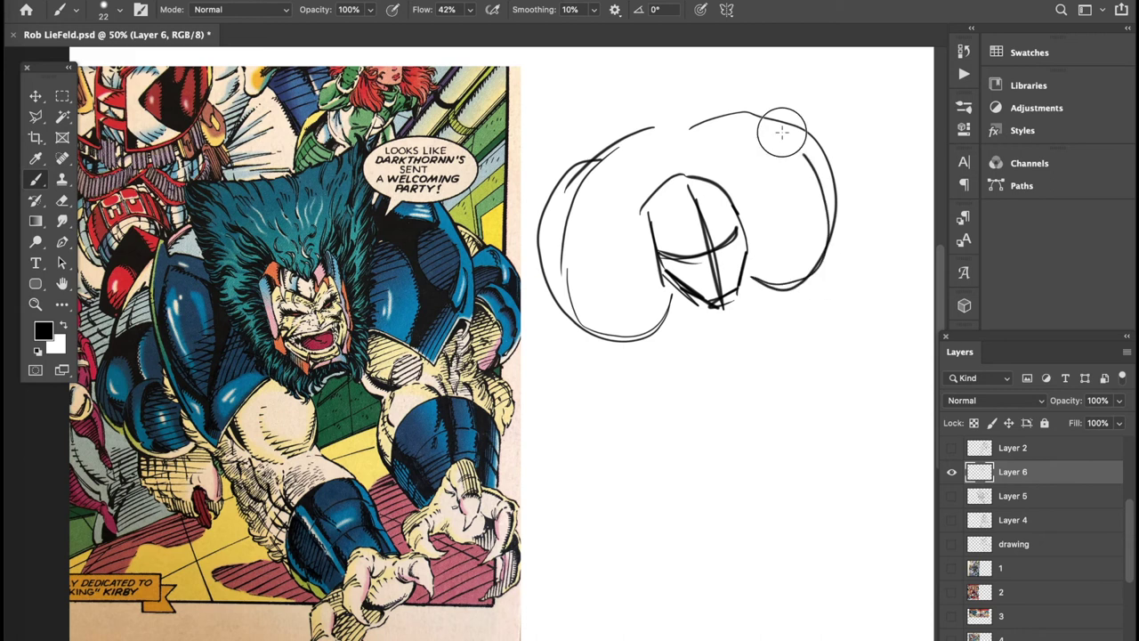
- Close the inner curve of the right shoulder and sketch the left arm reaching forward, with rounded upper arm and tapered forearm
left_click_drag(777, 127, 701, 151)
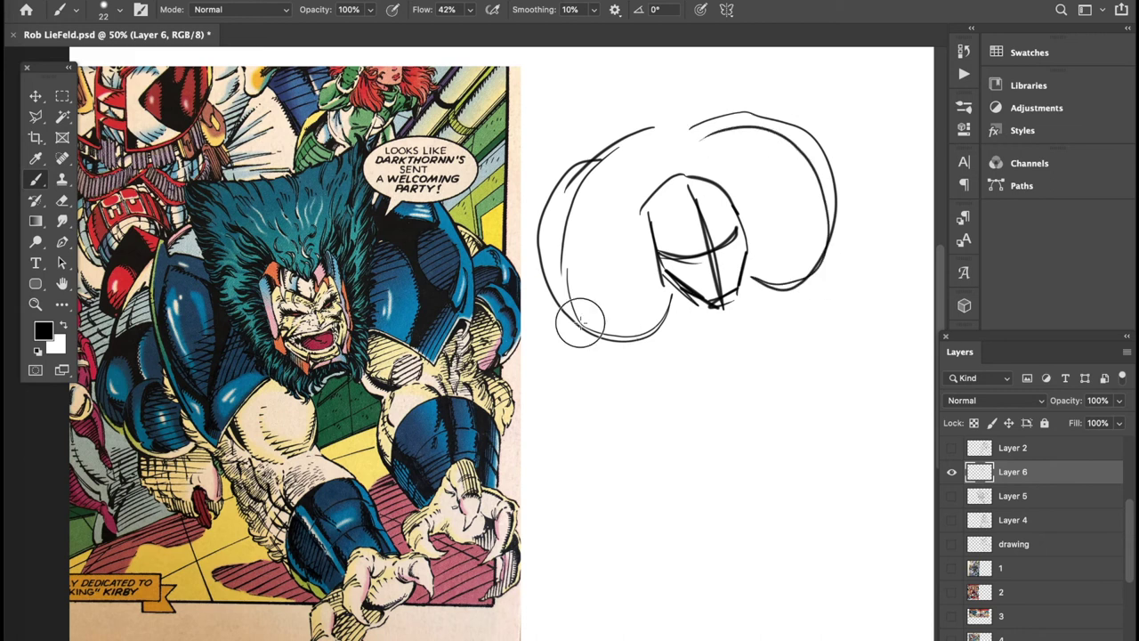
mouse_move(681, 305)
left_mouse_down()
mouse_move(708, 355)
mouse_move(622, 378)
left_mouse_up()
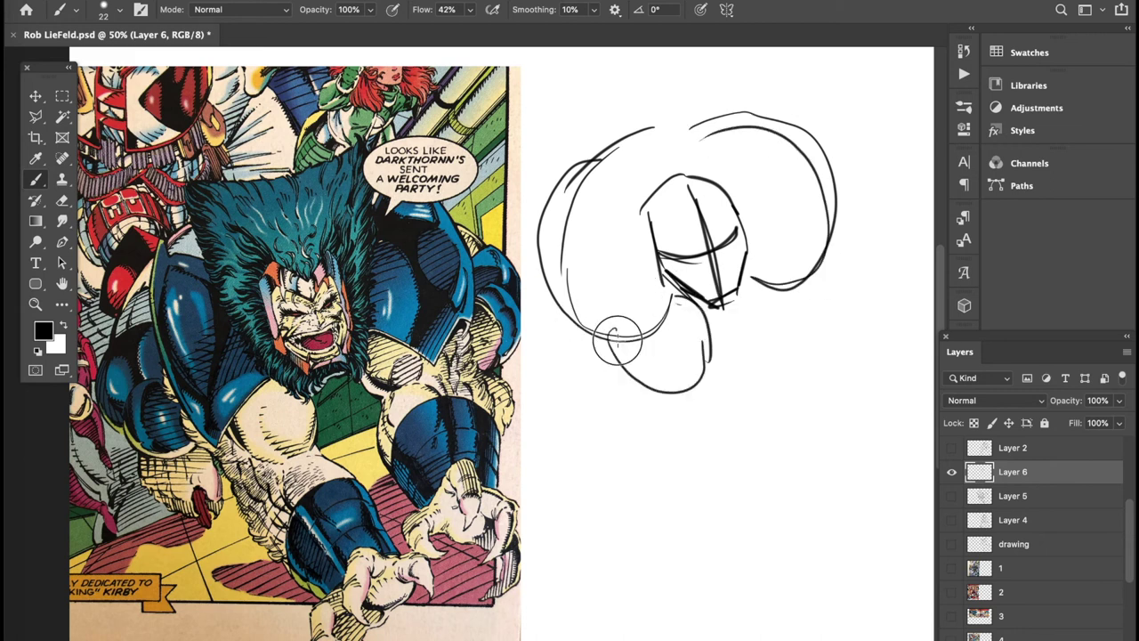
left_click_drag(610, 329, 627, 374)
left_click_drag(591, 338, 622, 398)
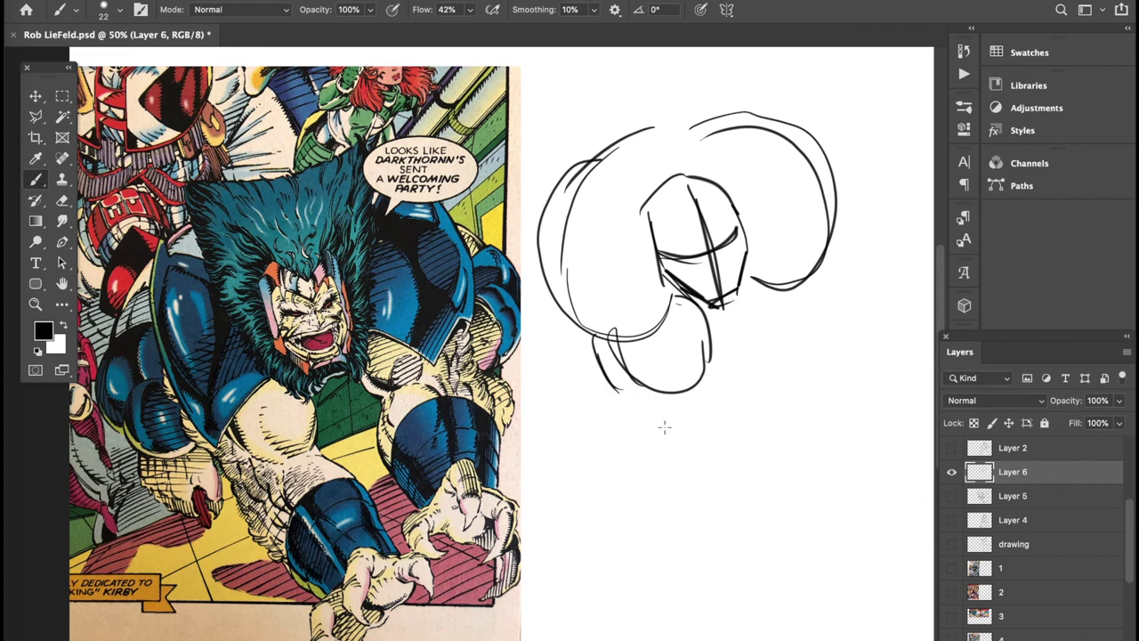
mouse_move(664, 429)
left_mouse_down()
mouse_move(723, 381)
mouse_move(741, 392)
mouse_move(764, 488)
mouse_move(723, 510)
mouse_move(767, 479)
left_mouse_up()
left_click_drag(633, 410, 648, 423)
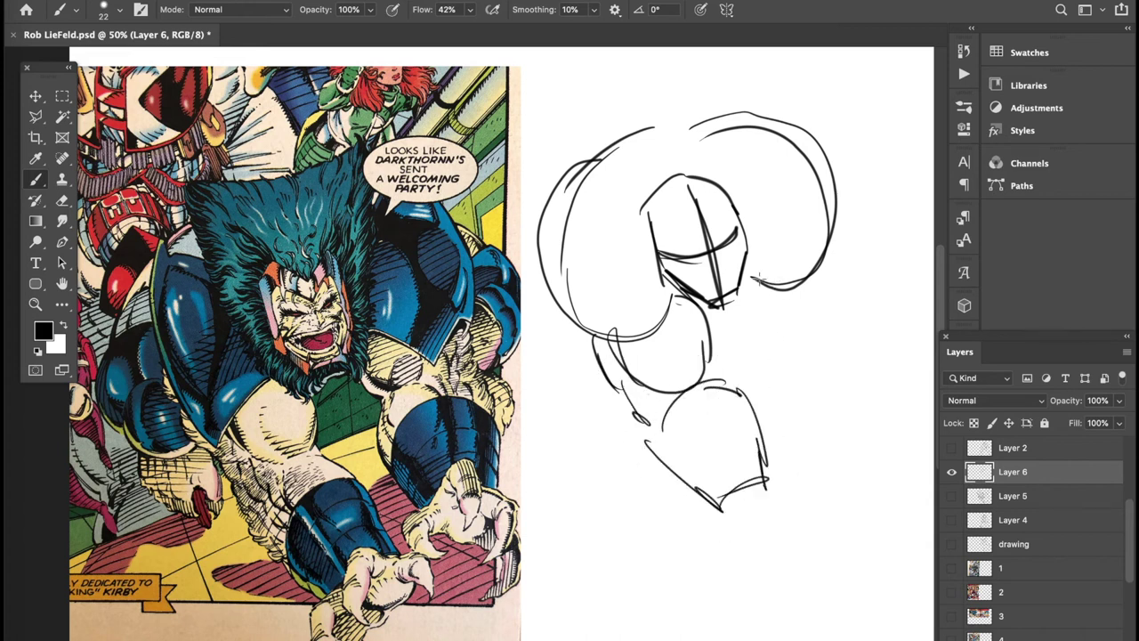
- Sketch the right arm reaching forward, with a curved upper arm and a flared forearm cuff
mouse_move(757, 283)
left_mouse_down()
mouse_move(779, 338)
mouse_move(816, 347)
left_mouse_up()
mouse_move(838, 222)
left_mouse_down()
mouse_move(870, 287)
mouse_move(858, 314)
mouse_move(808, 338)
left_mouse_up()
left_click_drag(799, 381, 889, 372)
left_click_drag(802, 384, 822, 450)
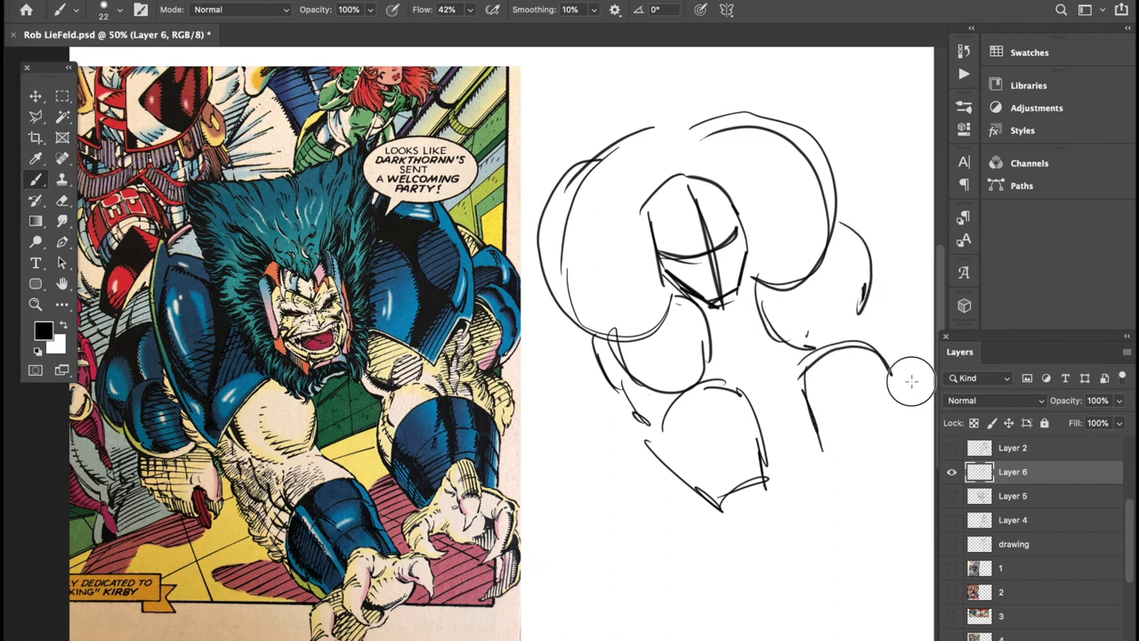
left_click_drag(910, 381, 833, 453)
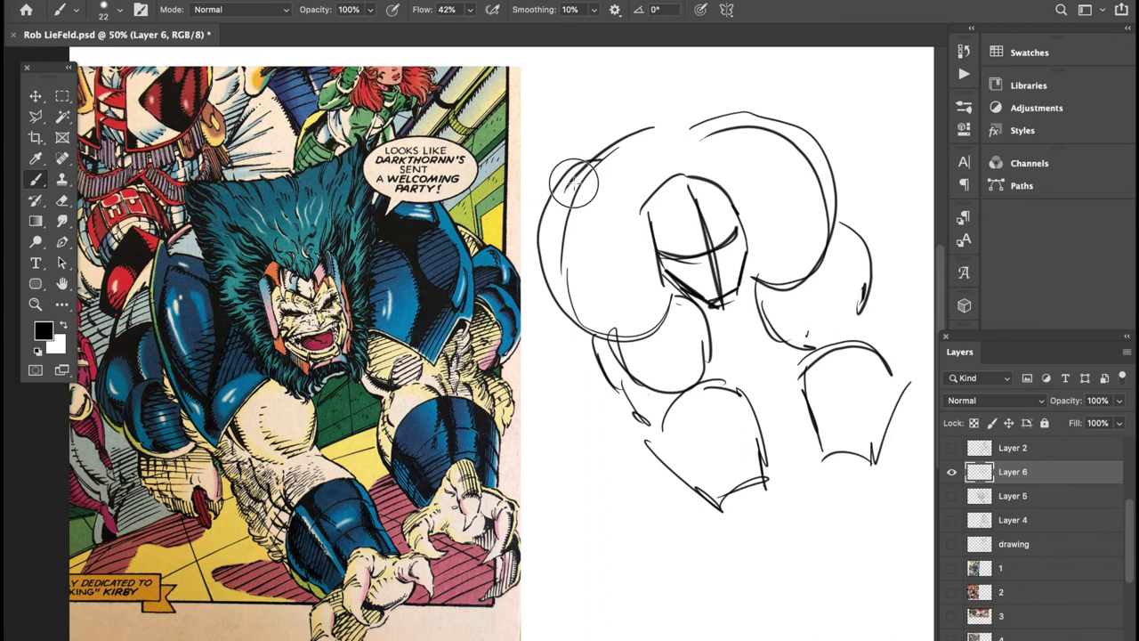
- Sketch the crouched legs behind both arms, with a round knee and tapered lower leg on the left side
left_click_drag(573, 183, 541, 342)
mouse_move(519, 226)
left_mouse_down()
mouse_move(521, 337)
mouse_move(569, 331)
mouse_move(535, 381)
mouse_move(534, 431)
mouse_move(602, 436)
mouse_move(582, 377)
left_mouse_up()
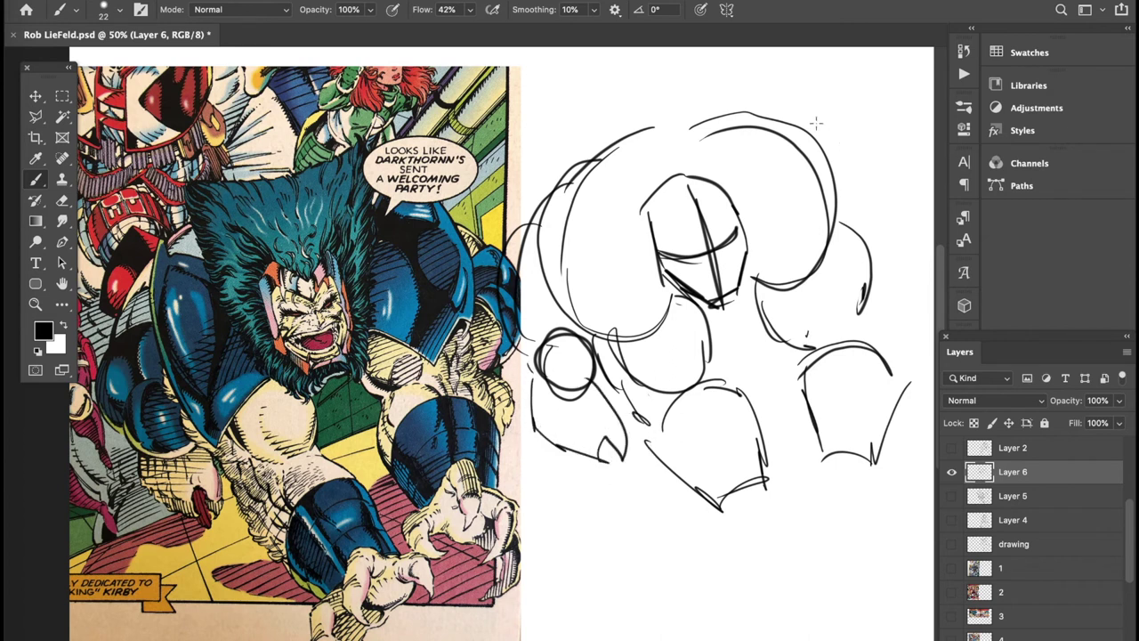
mouse_move(813, 133)
left_mouse_down()
mouse_move(924, 228)
mouse_move(892, 303)
left_mouse_up()
left_click_drag(899, 220, 897, 349)
left_click_drag(905, 322, 909, 352)
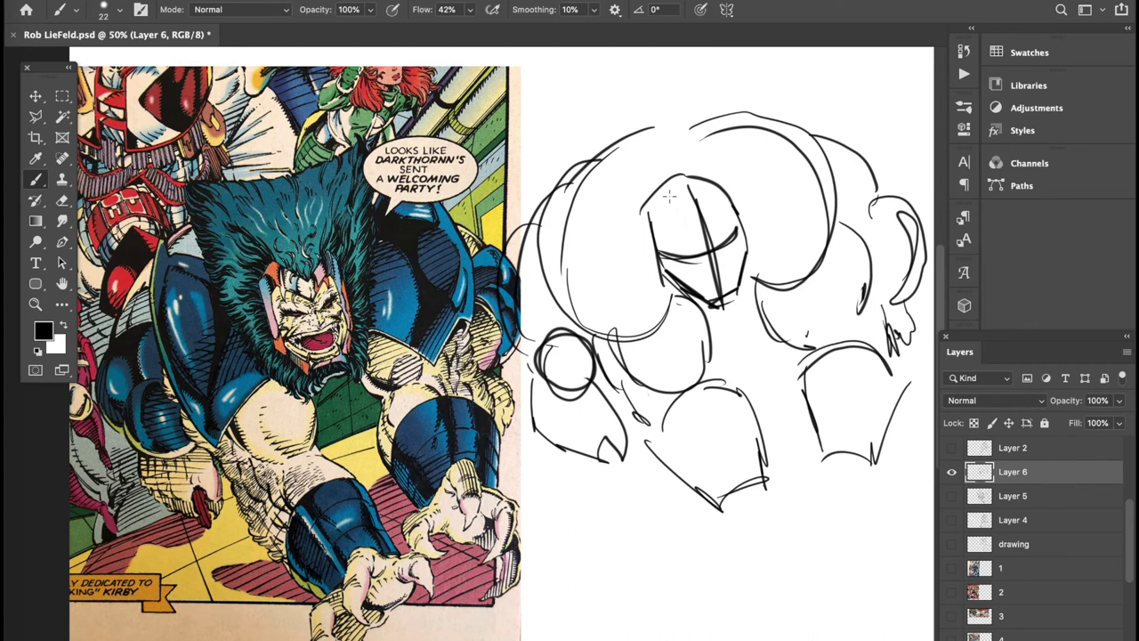
- Add V-shaped contour lines across the face and outline the swept, pointed hair mass around the head
left_click_drag(653, 192, 710, 174)
mouse_move(651, 224)
left_mouse_down()
mouse_move(702, 235)
mouse_move(735, 198)
left_mouse_up()
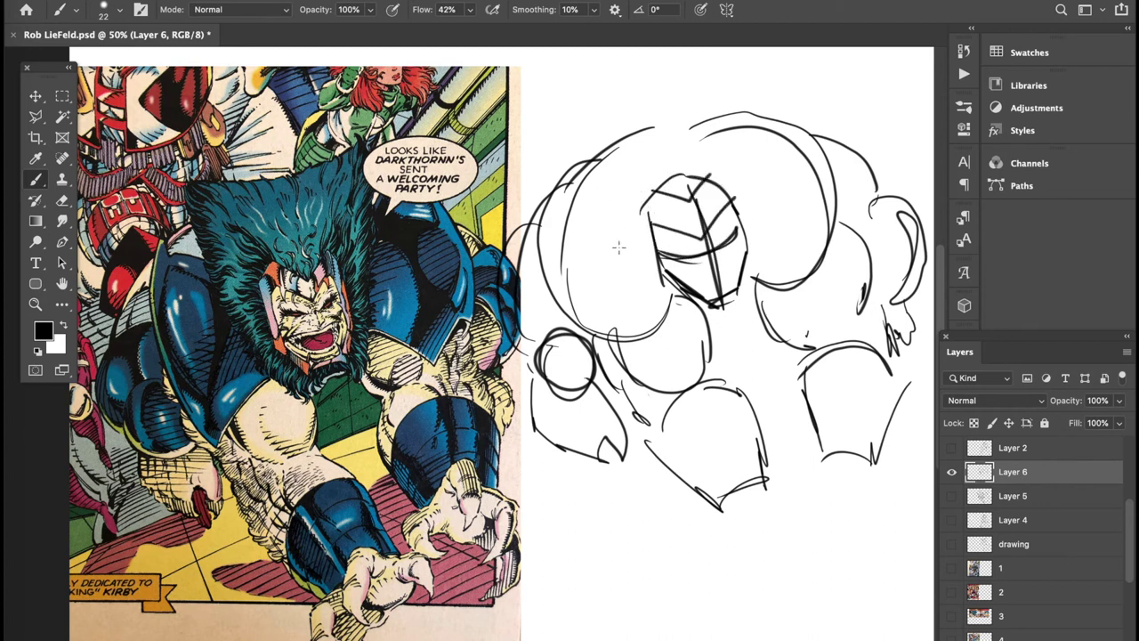
mouse_move(623, 246)
left_mouse_down()
mouse_move(539, 123)
mouse_move(720, 85)
mouse_move(754, 66)
mouse_move(751, 236)
mouse_move(632, 256)
mouse_move(703, 316)
mouse_move(765, 302)
left_mouse_up()
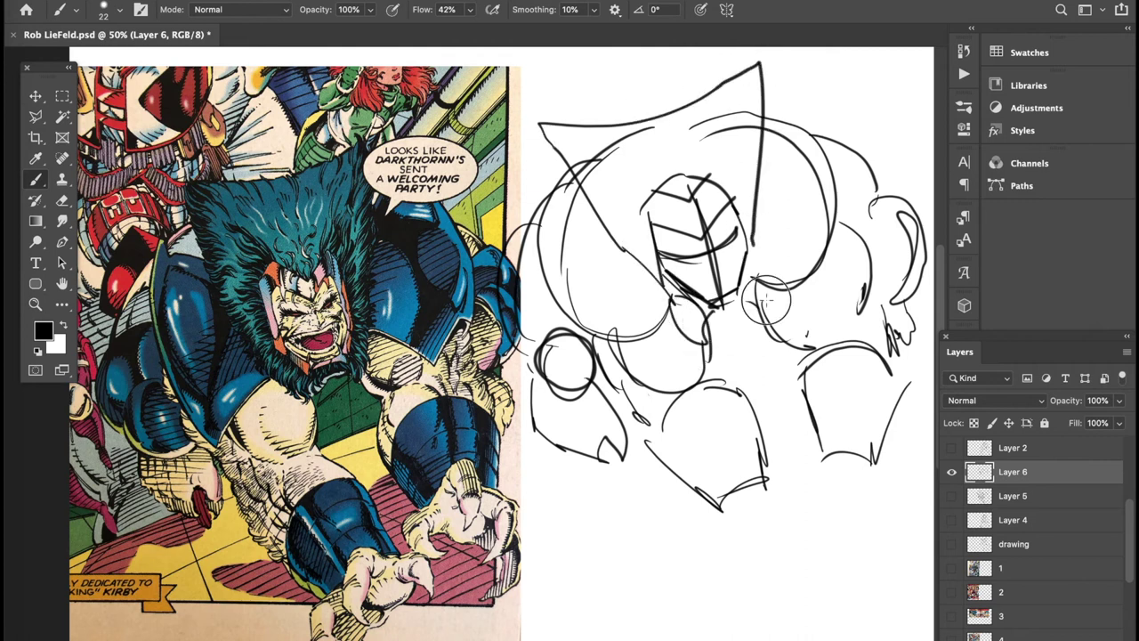
- Sketch the clawed hands with hooked fingers at the ends of both forearms, redoing the first finger stroke
mouse_move(743, 490)
left_mouse_down()
mouse_move(722, 535)
mouse_move(743, 557)
mouse_move(753, 501)
mouse_move(711, 523)
mouse_move(694, 555)
mouse_move(739, 592)
mouse_move(715, 564)
mouse_move(719, 546)
mouse_move(737, 586)
mouse_move(720, 567)
mouse_move(777, 590)
left_mouse_up()
key("ctrl+z")
mouse_move(746, 534)
left_mouse_down()
mouse_move(756, 557)
mouse_move(793, 477)
mouse_move(771, 512)
left_mouse_up()
mouse_move(837, 460)
left_mouse_down()
mouse_move(849, 508)
mouse_move(838, 485)
left_mouse_up()
mouse_move(839, 446)
left_mouse_down()
mouse_move(866, 406)
mouse_move(874, 473)
left_mouse_up()
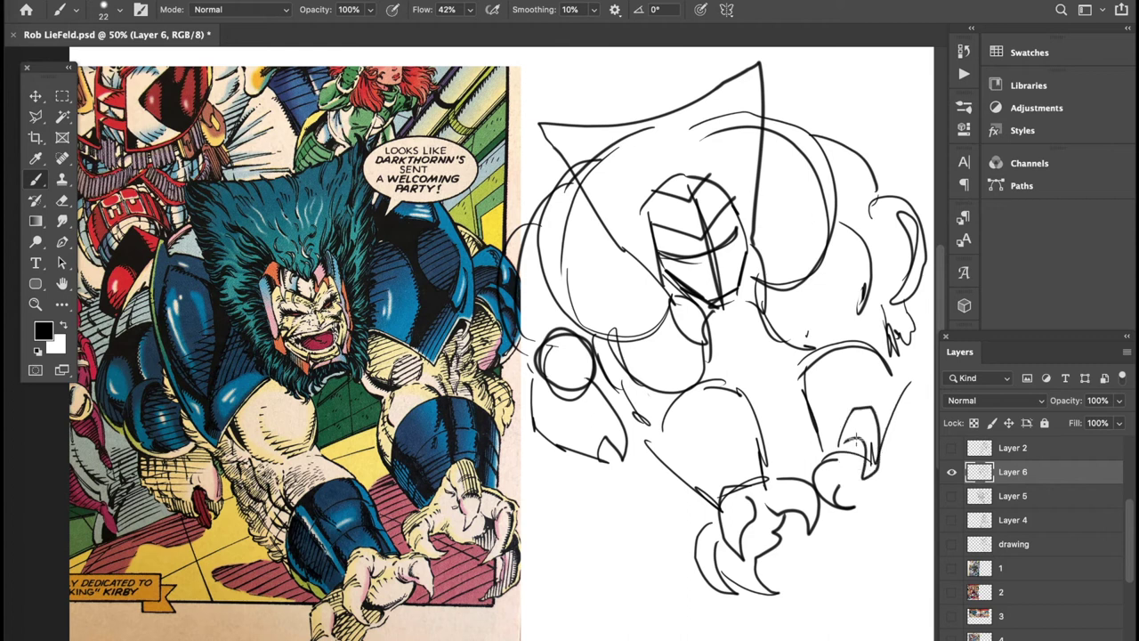
mouse_move(885, 427)
left_mouse_down()
mouse_move(903, 487)
mouse_move(901, 465)
mouse_move(886, 457)
mouse_move(921, 481)
mouse_move(916, 510)
mouse_move(904, 490)
mouse_move(845, 496)
left_mouse_up()
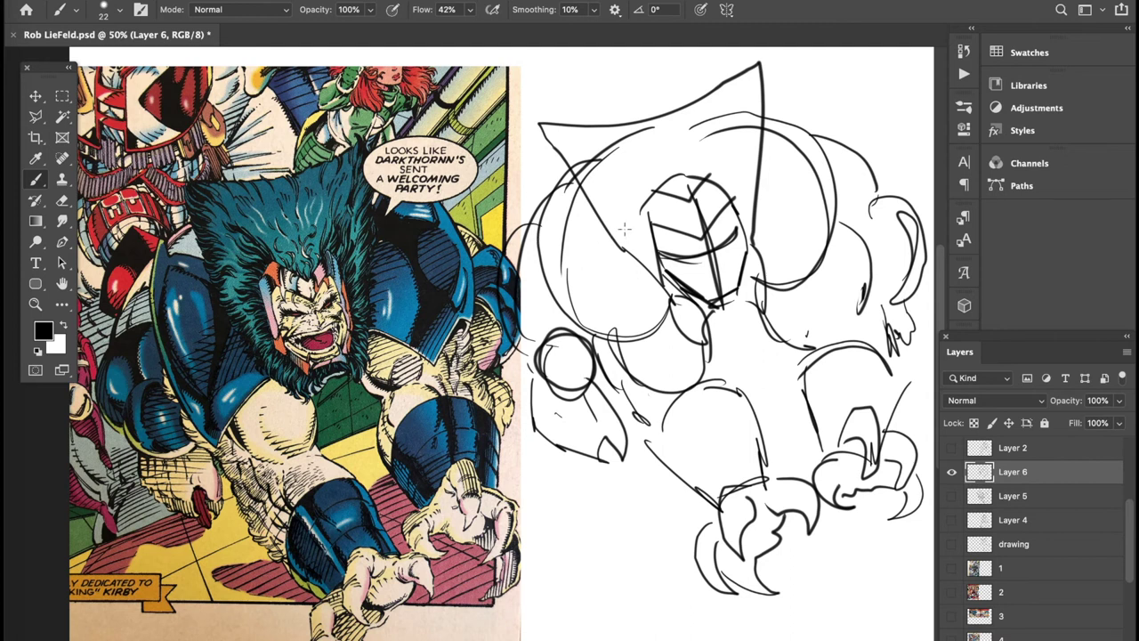
left_click_drag(556, 182, 547, 167)
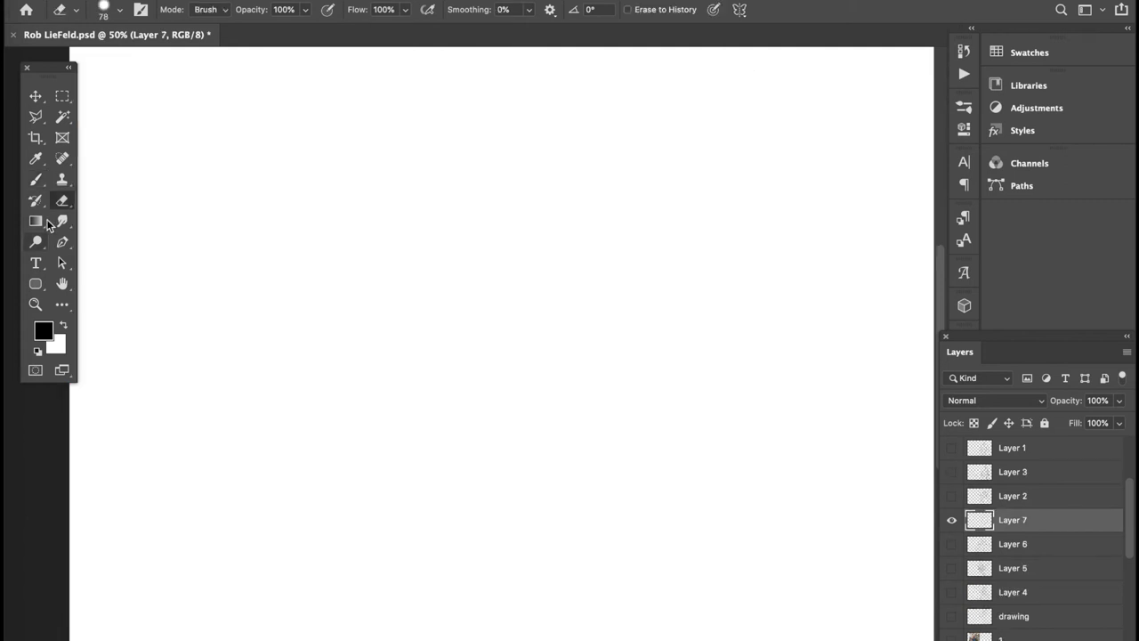
- Sketch a new figure's head on Layer 7 with a pointed jaw, vertical center line and curved eye line
key("b")
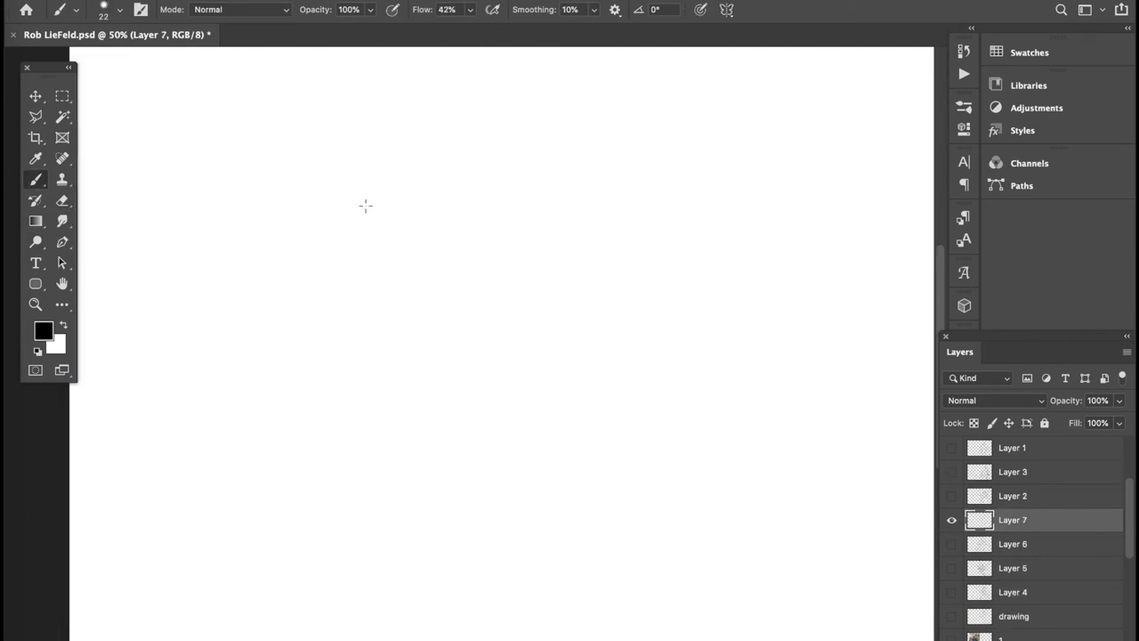
mouse_move(557, 194)
left_mouse_down()
mouse_move(557, 275)
mouse_move(584, 305)
mouse_move(630, 268)
mouse_move(543, 223)
left_mouse_up()
left_click_drag(591, 169, 599, 307)
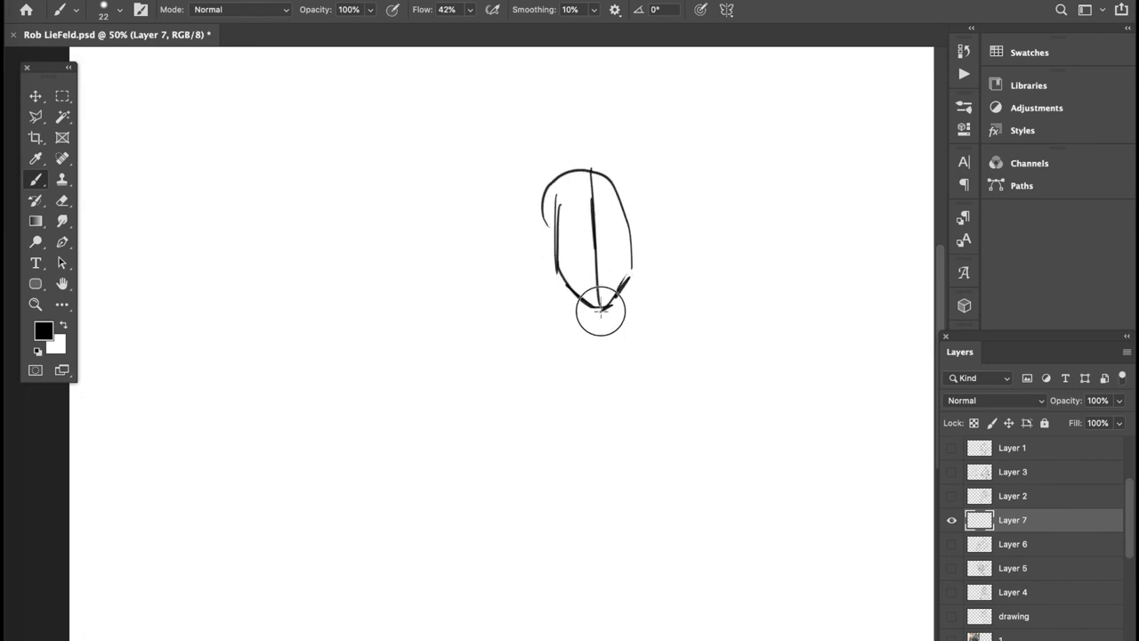
mouse_move(552, 240)
left_mouse_down()
mouse_move(589, 264)
mouse_move(633, 238)
left_mouse_up()
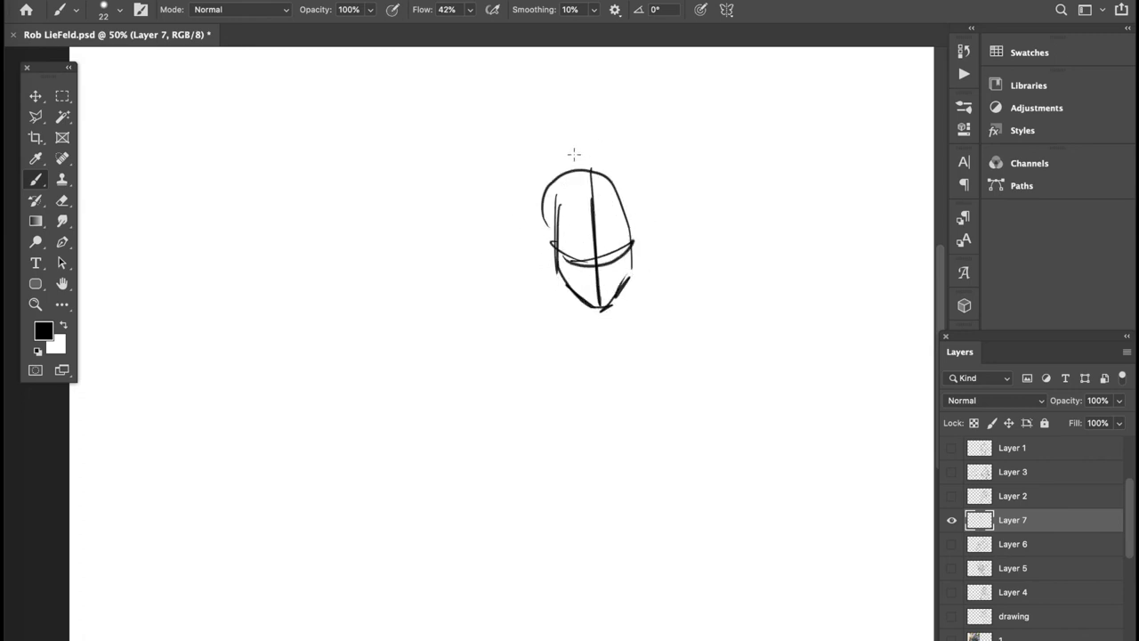
- Sketch the large rounded shoulder and chest masses beside the head and a curved torso line beneath them
mouse_move(574, 154)
left_mouse_down()
mouse_move(462, 269)
mouse_move(442, 260)
mouse_move(564, 307)
left_mouse_up()
left_click_drag(507, 191, 574, 303)
mouse_move(613, 141)
left_mouse_down()
mouse_move(636, 299)
mouse_move(646, 173)
left_mouse_up()
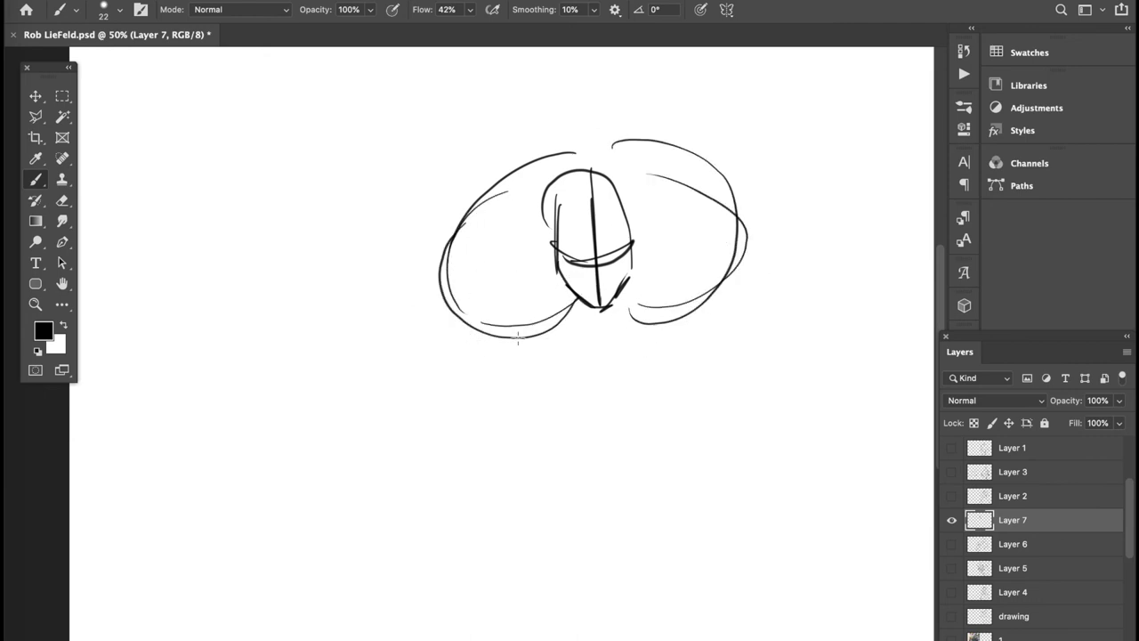
mouse_move(510, 343)
left_mouse_down()
mouse_move(553, 365)
mouse_move(661, 373)
mouse_move(690, 326)
left_mouse_up()
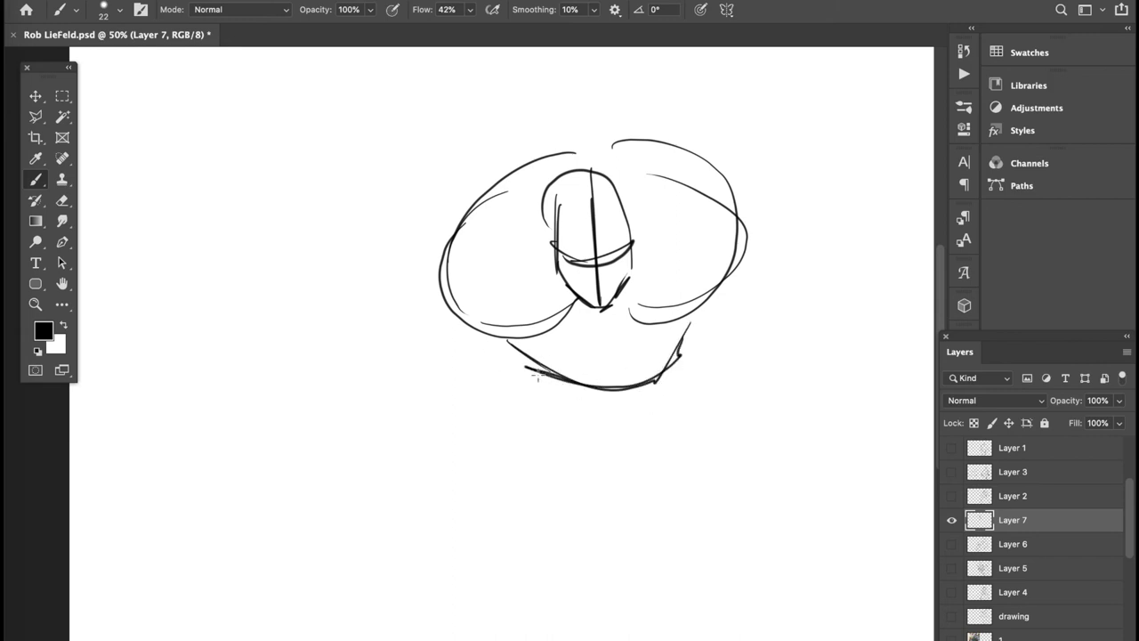
left_click_drag(389, 316, 450, 363)
mouse_move(442, 233)
left_mouse_down()
mouse_move(407, 249)
mouse_move(467, 338)
left_mouse_up()
left_click(62, 180)
left_click(62, 199)
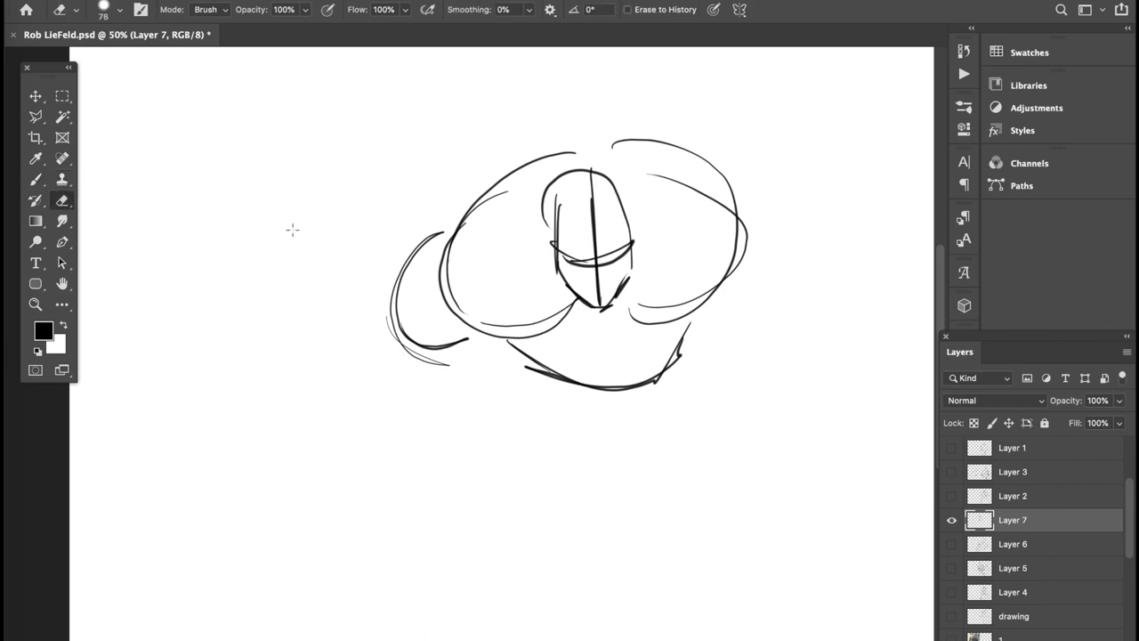
mouse_move(433, 229)
left_mouse_down()
mouse_move(398, 325)
mouse_move(405, 339)
mouse_move(401, 287)
mouse_move(422, 356)
mouse_move(445, 362)
mouse_move(457, 339)
mouse_move(396, 276)
mouse_move(421, 242)
mouse_move(412, 317)
left_mouse_up()
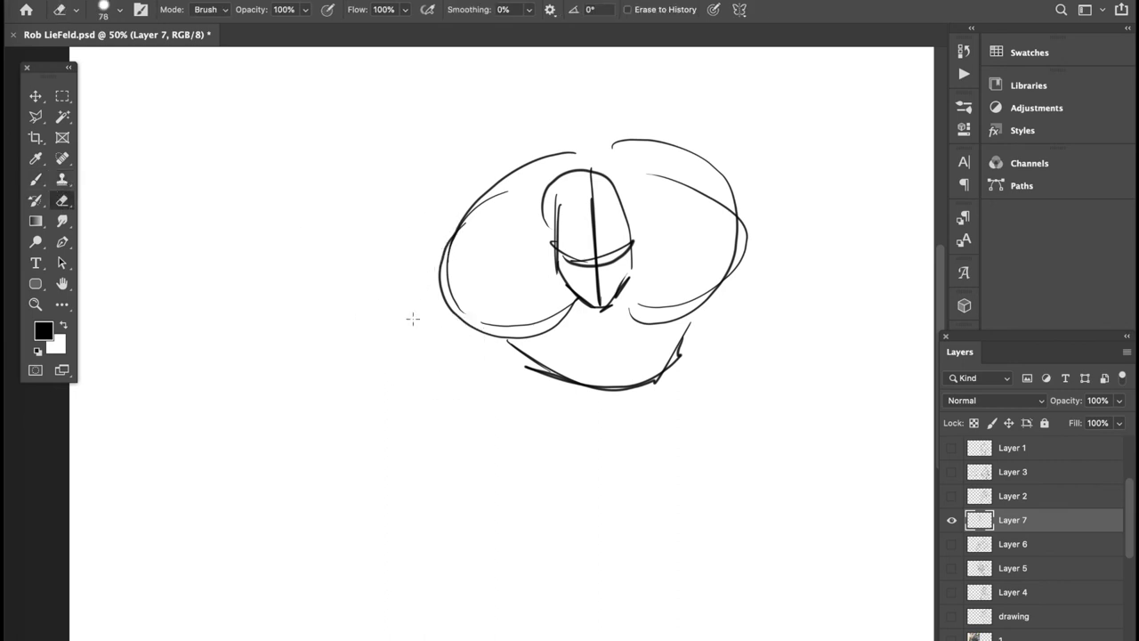
- Sketch the tapered pelvis and both bowed arms, ending in round fists with long pointed claws
left_click(36, 179)
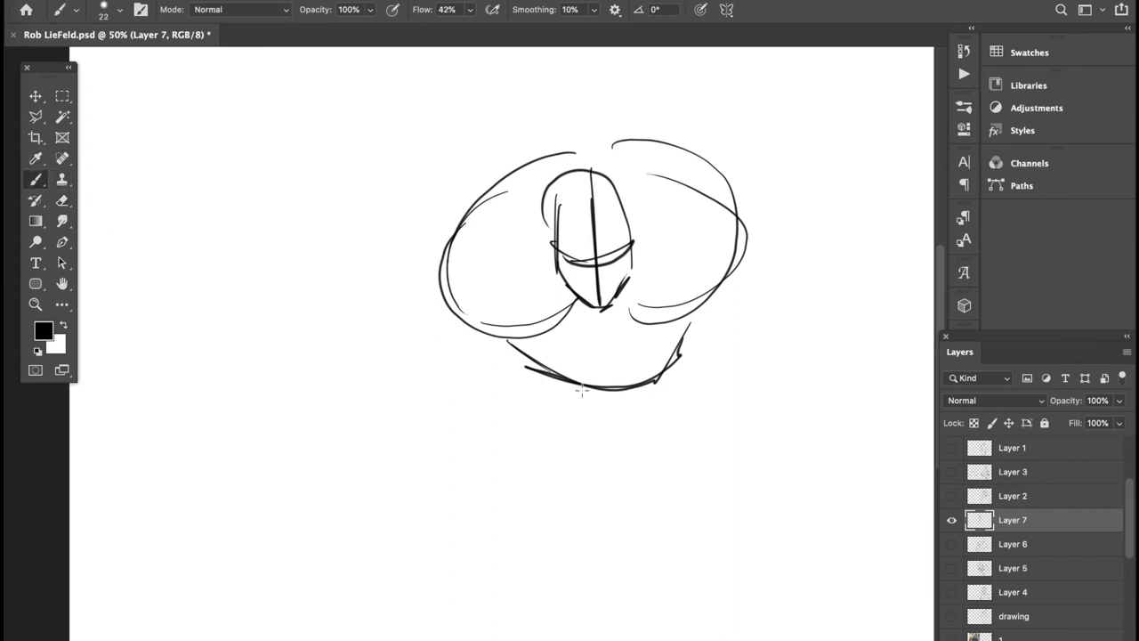
mouse_move(584, 391)
left_mouse_down()
mouse_move(603, 432)
mouse_move(666, 377)
left_mouse_up()
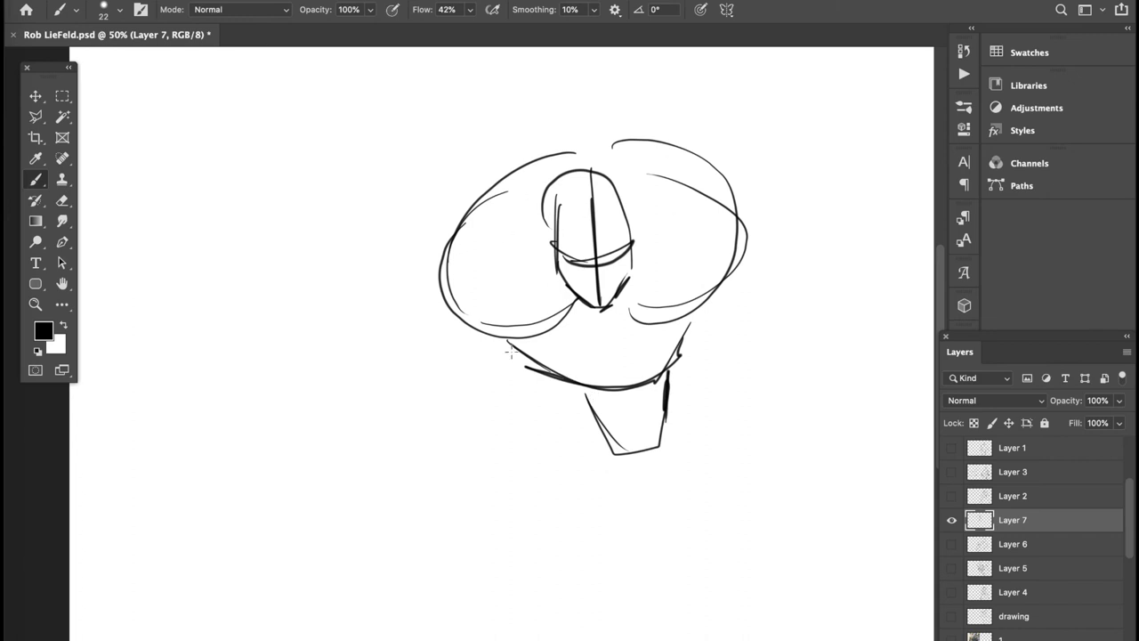
mouse_move(451, 235)
left_mouse_down()
mouse_move(484, 324)
mouse_move(425, 257)
mouse_move(456, 333)
mouse_move(394, 342)
mouse_move(334, 481)
left_mouse_up()
mouse_move(744, 187)
left_mouse_down()
mouse_move(738, 300)
mouse_move(789, 323)
mouse_move(880, 465)
mouse_move(890, 462)
left_mouse_up()
mouse_move(299, 501)
left_mouse_down()
mouse_move(356, 635)
mouse_move(347, 639)
mouse_move(350, 564)
mouse_move(414, 627)
left_mouse_up()
left_click_drag(905, 452, 866, 591)
left_click_drag(878, 456, 835, 559)
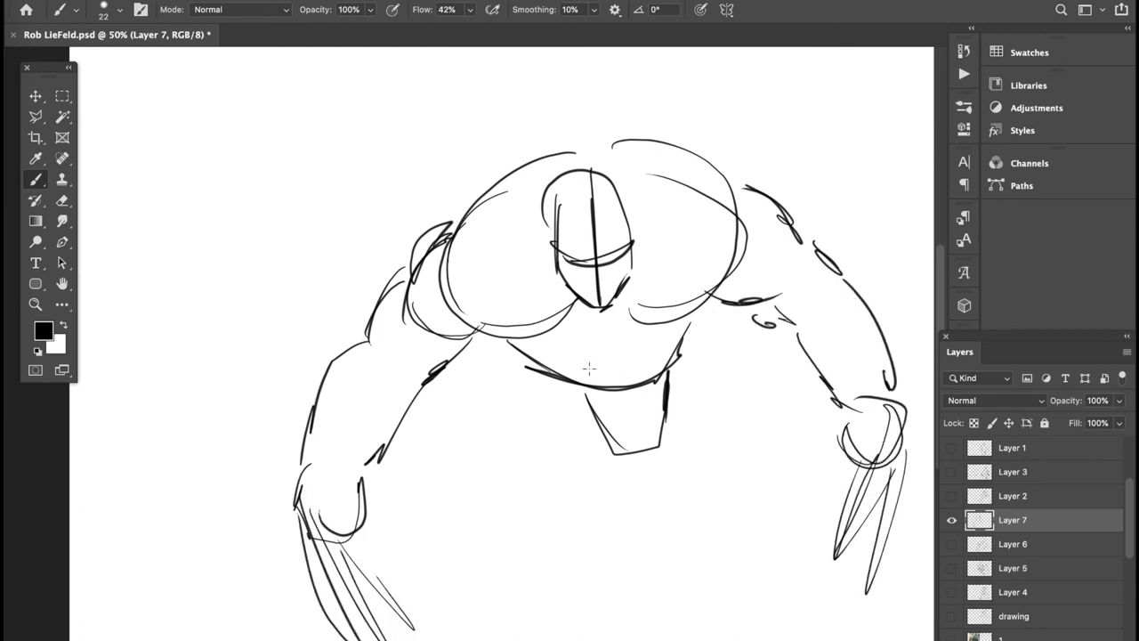
- Sketch both legs, with a large foreshortened left thigh, a smaller right thigh and rounded knees
mouse_move(505, 386)
left_mouse_down()
mouse_move(470, 472)
mouse_move(622, 450)
left_mouse_up()
mouse_move(516, 360)
left_mouse_down()
mouse_move(520, 560)
mouse_move(556, 605)
left_mouse_up()
left_click_drag(556, 610, 587, 607)
left_click_drag(681, 357, 722, 496)
mouse_move(638, 455)
left_mouse_down()
mouse_move(699, 507)
mouse_move(695, 578)
left_mouse_up()
left_click_drag(711, 520, 719, 614)
- Add pointed mask fins to both sides of the head and block in the right lower leg with cross contours
left_click_drag(596, 176, 551, 258)
left_click_drag(612, 169, 659, 233)
left_click_drag(655, 534, 685, 639)
left_click_drag(656, 574, 713, 568)
left_click_drag(672, 611, 705, 608)
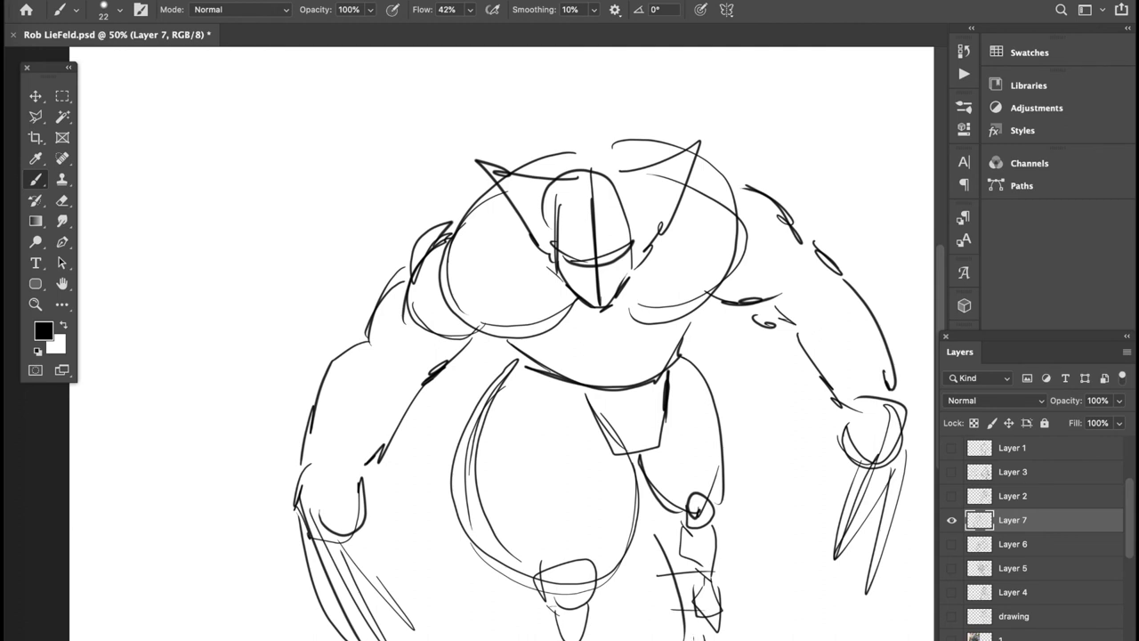
- Draw a large round arc behind the head with a flat-based background shape on each side of it
mouse_move(450, 191)
left_mouse_down()
mouse_move(630, 120)
mouse_move(658, 125)
left_mouse_up()
left_click_drag(286, 164, 486, 160)
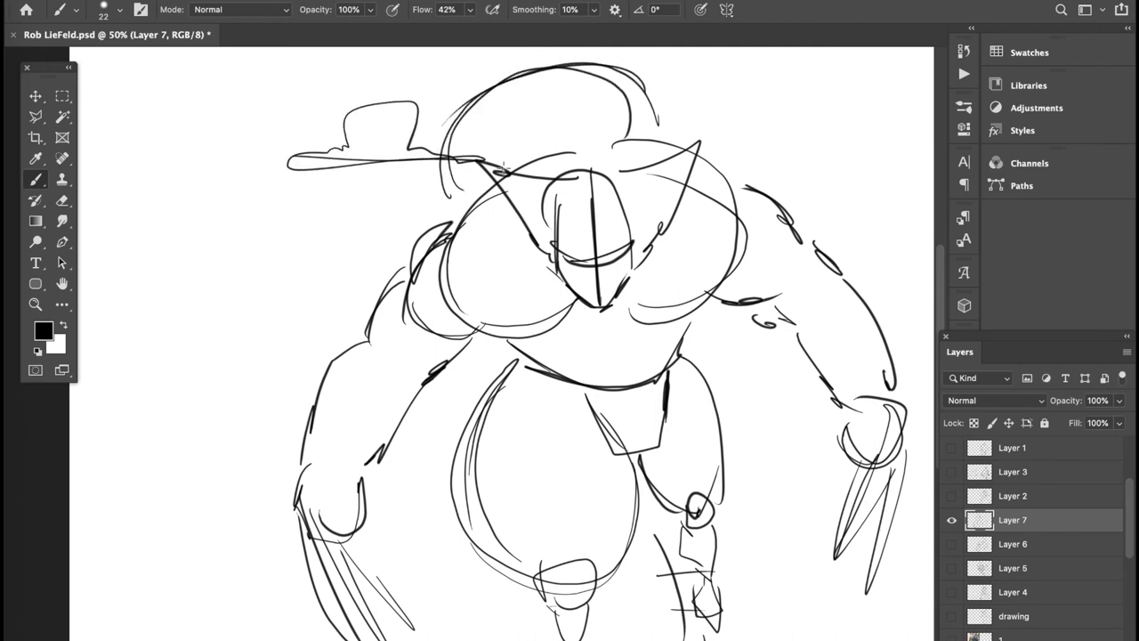
left_click_drag(681, 122, 827, 125)
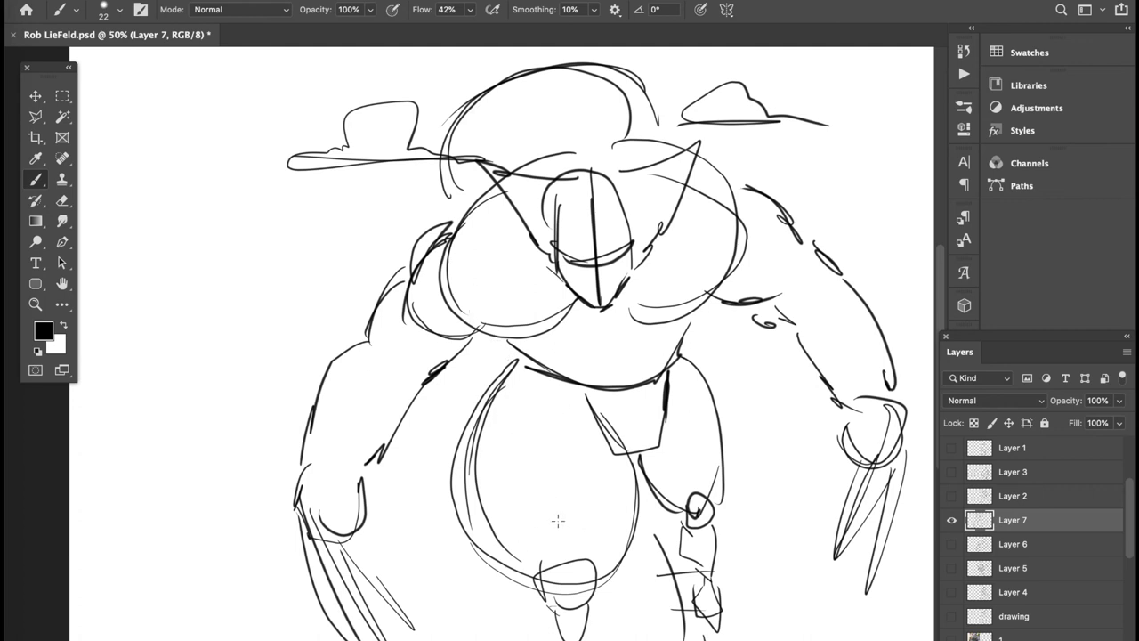
- Draw curved muscle contours inside the large left thigh
left_click_drag(569, 409, 556, 551)
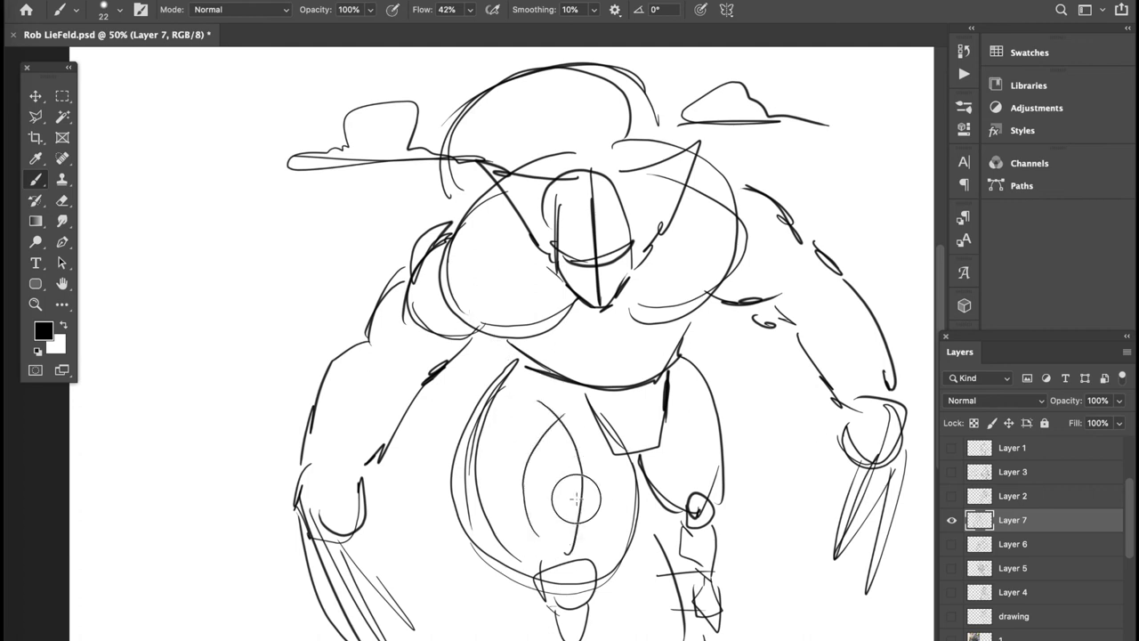
left_click_drag(534, 418, 622, 485)
left_click_drag(516, 401, 569, 560)
- Reinforce the left chest and arm contours and add bands around the left forearm
left_click_drag(491, 199, 449, 293)
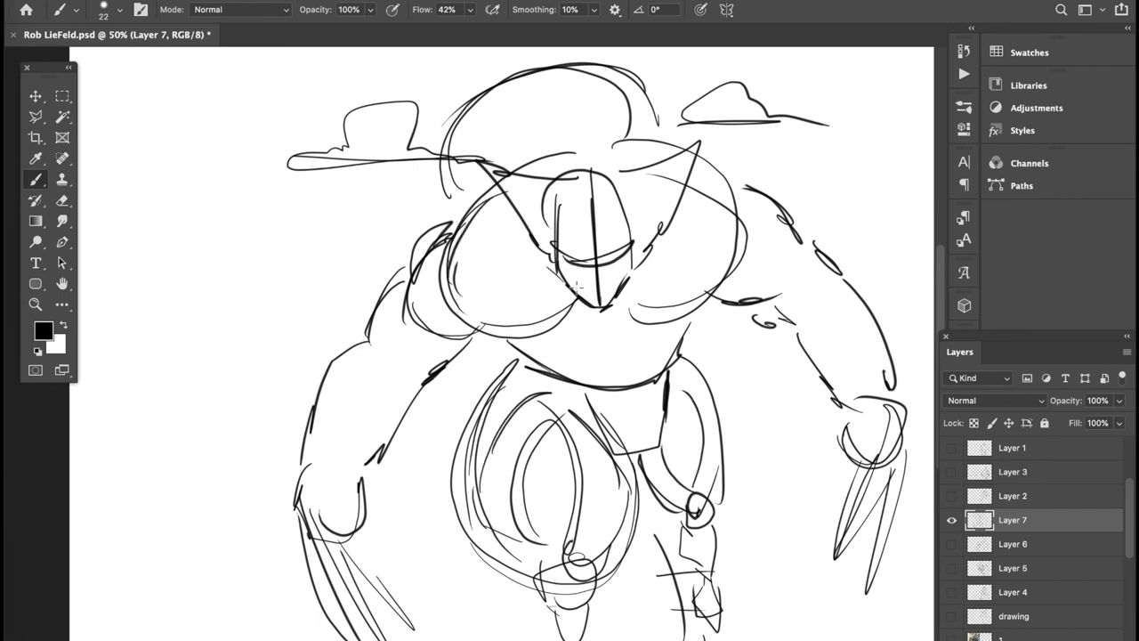
left_click_drag(550, 276, 582, 290)
left_click_drag(458, 203, 562, 308)
mouse_move(445, 233)
left_mouse_down()
mouse_move(438, 292)
mouse_move(472, 361)
left_mouse_up()
mouse_move(444, 294)
left_mouse_down()
mouse_move(307, 391)
mouse_move(307, 467)
left_mouse_up()
left_click_drag(338, 374, 405, 391)
- Darken the right arm's muscle contours and add a curved cuff line across the right forearm
left_click_drag(723, 299, 784, 311)
left_click_drag(743, 188, 810, 253)
left_click_drag(757, 293, 841, 392)
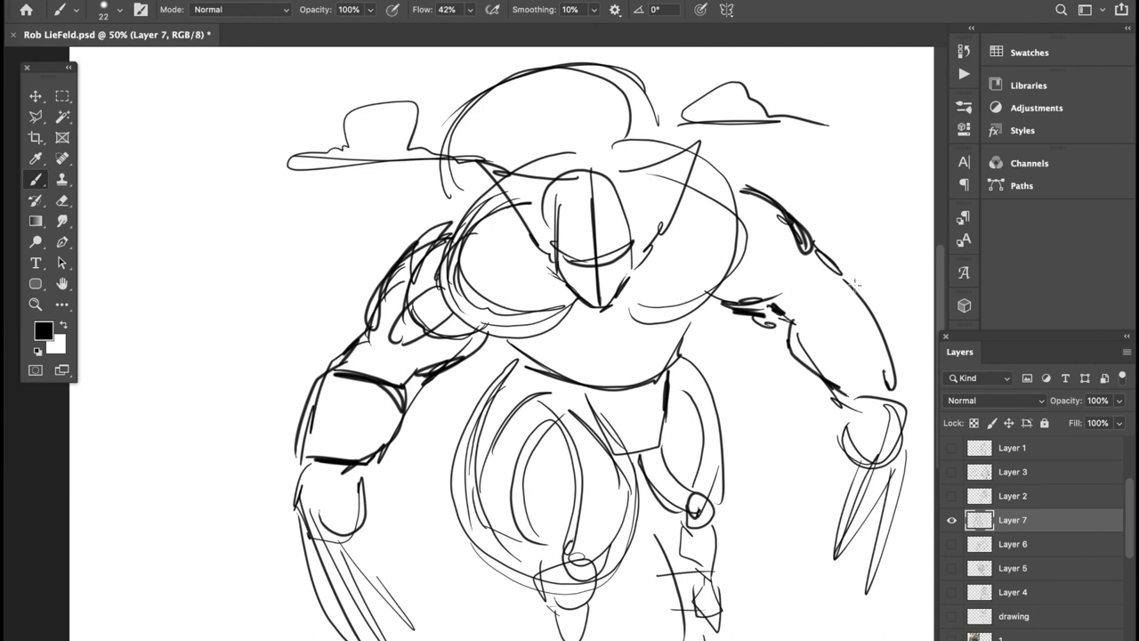
left_click_drag(823, 247, 890, 391)
left_click_drag(787, 331, 872, 303)
left_click_drag(739, 267, 783, 265)
- Add scowling eyes and a mouth to the face, and draw the rib cage and abdomen contours
mouse_move(561, 258)
left_mouse_down()
mouse_move(585, 265)
mouse_move(627, 249)
left_mouse_up()
left_click_drag(590, 272, 634, 320)
left_click_drag(556, 315, 651, 349)
mouse_move(614, 340)
left_mouse_down()
mouse_move(614, 374)
mouse_move(676, 405)
left_mouse_up()
- Darken the edges of the trunks and thicken the outline of the large left thigh
left_click_drag(609, 429, 659, 440)
left_click_drag(678, 365, 645, 441)
left_click_drag(587, 418, 658, 443)
left_click_drag(512, 385, 622, 534)
left_click_drag(498, 436, 605, 591)
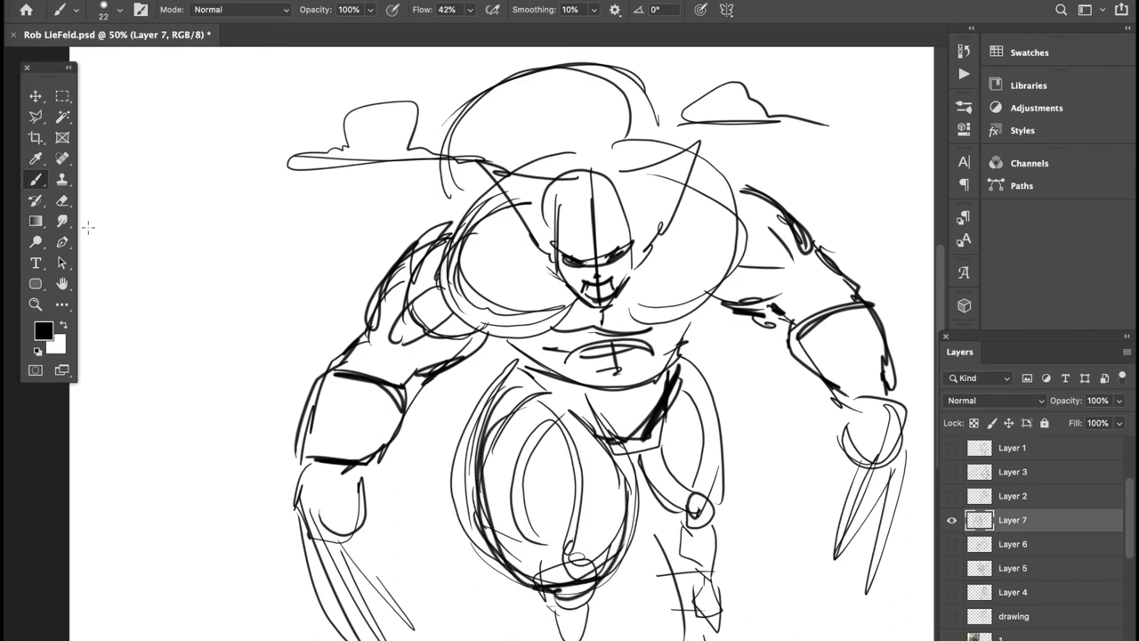
left_click_drag(481, 410, 525, 570)
- Sketch the lunging figure's head from reference 9 on Layer 8, with center line, eye line and tapered jaw
key("e")
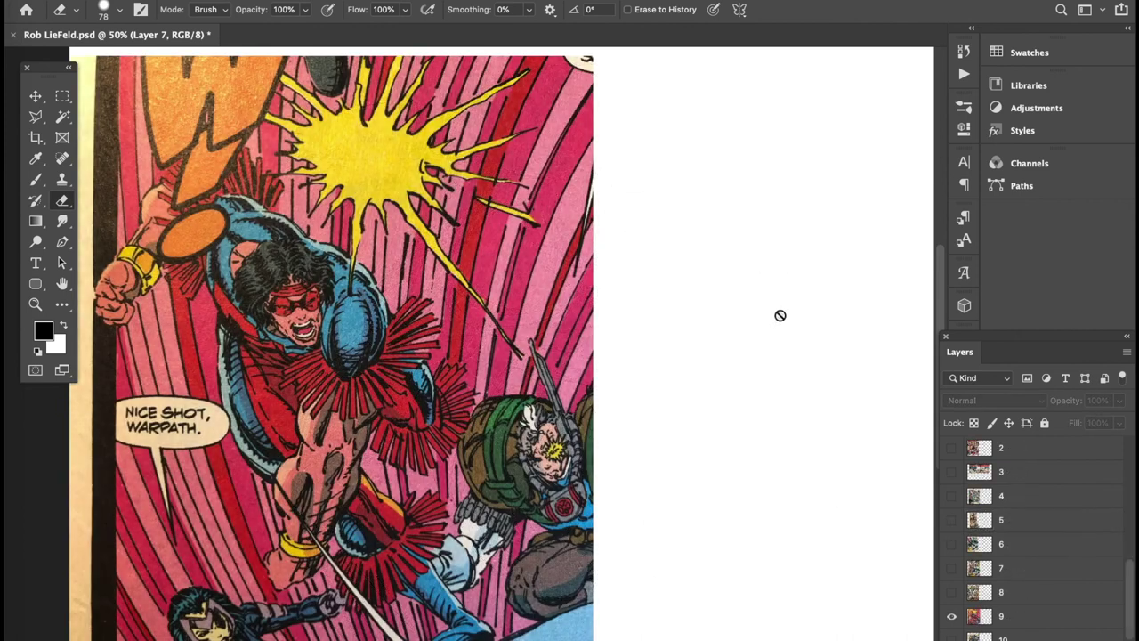
left_click(36, 179)
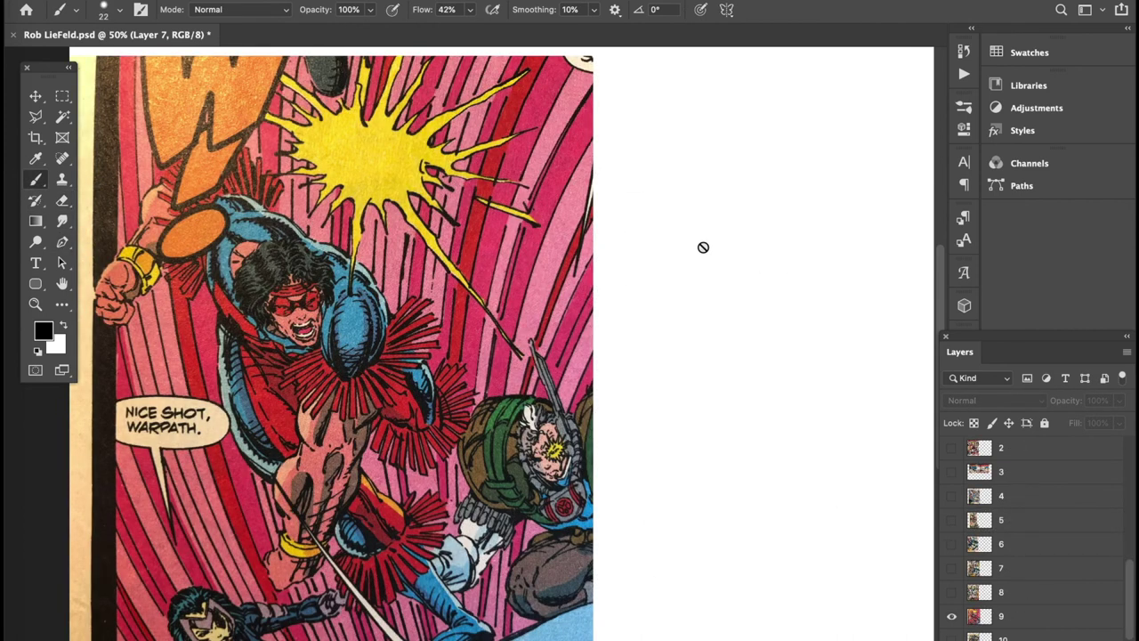
mouse_move(703, 185)
left_mouse_down()
mouse_move(716, 229)
mouse_move(746, 252)
mouse_move(763, 245)
mouse_move(771, 192)
mouse_move(737, 193)
mouse_move(744, 215)
mouse_move(730, 220)
mouse_move(716, 212)
mouse_move(773, 203)
mouse_move(714, 220)
mouse_move(728, 183)
left_mouse_up()
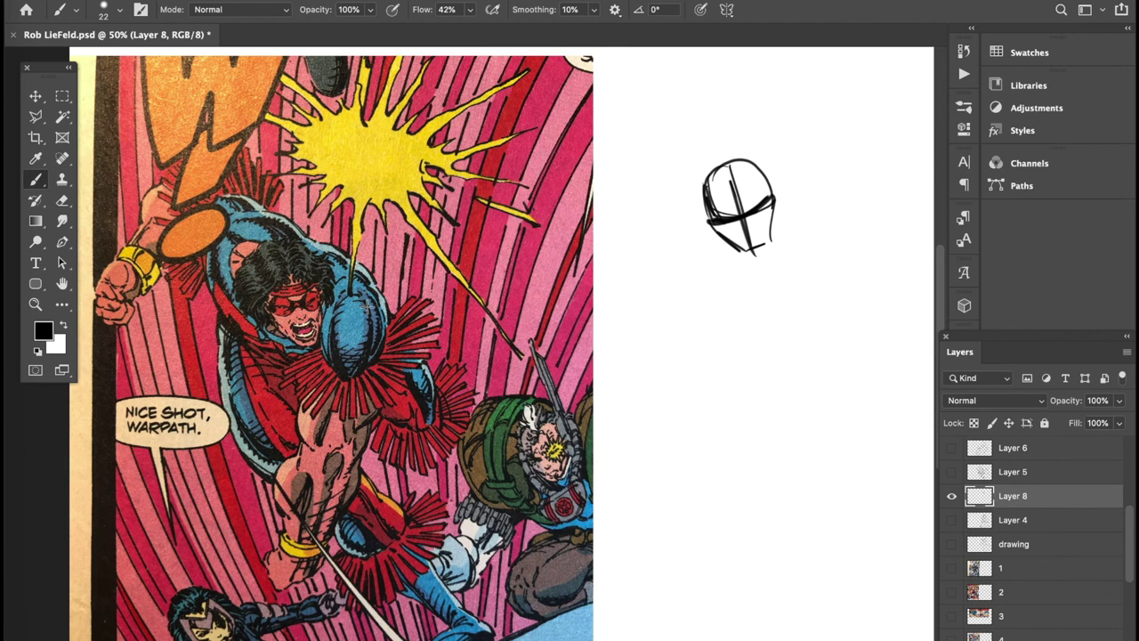
- Sketch the shoulder line and chest contours around the lunging figure's head, plus a large round shoulder for the forward arm
mouse_move(750, 153)
left_mouse_down()
mouse_move(659, 115)
mouse_move(630, 169)
left_mouse_up()
left_click_drag(641, 178, 690, 237)
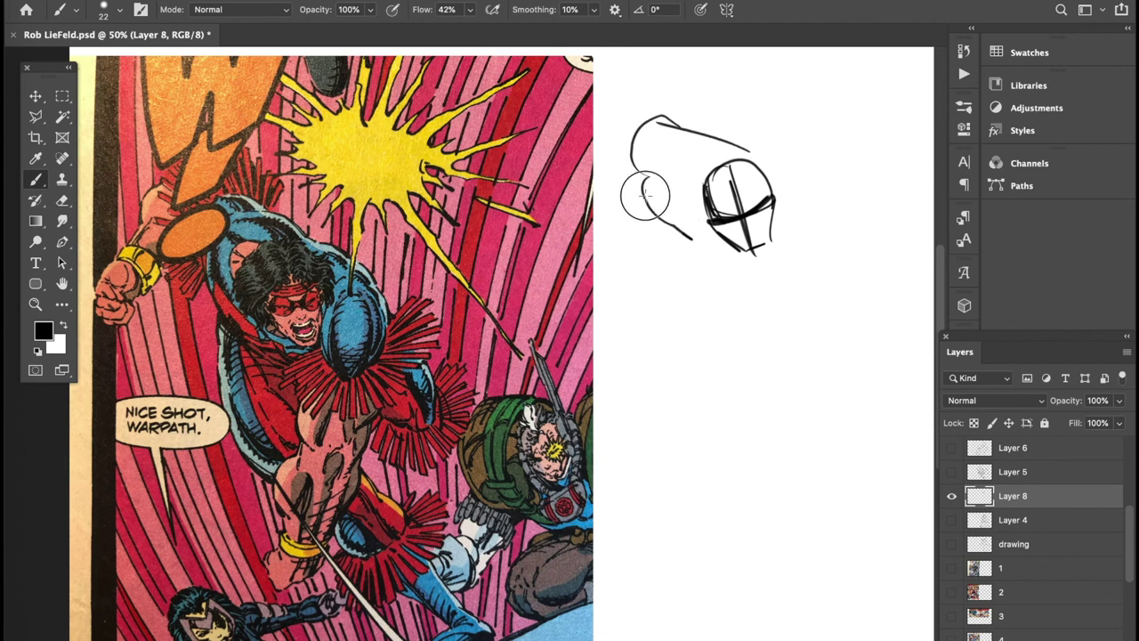
mouse_move(790, 189)
left_mouse_down()
mouse_move(858, 249)
mouse_move(817, 330)
mouse_move(814, 234)
left_mouse_up()
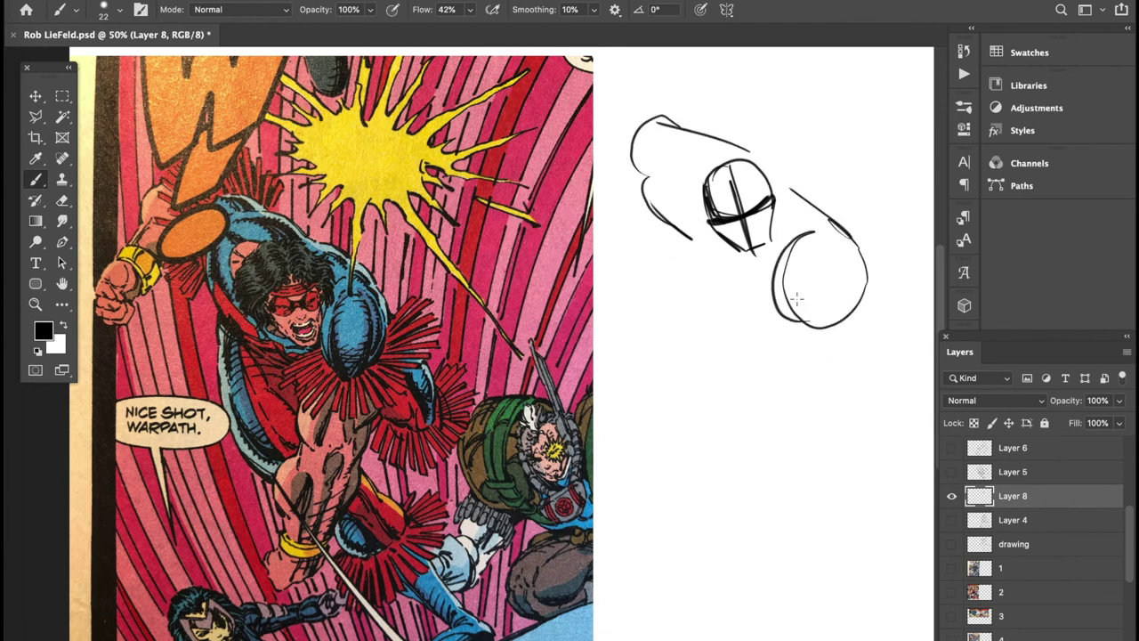
left_click_drag(752, 277, 698, 253)
left_click_drag(648, 185, 666, 122)
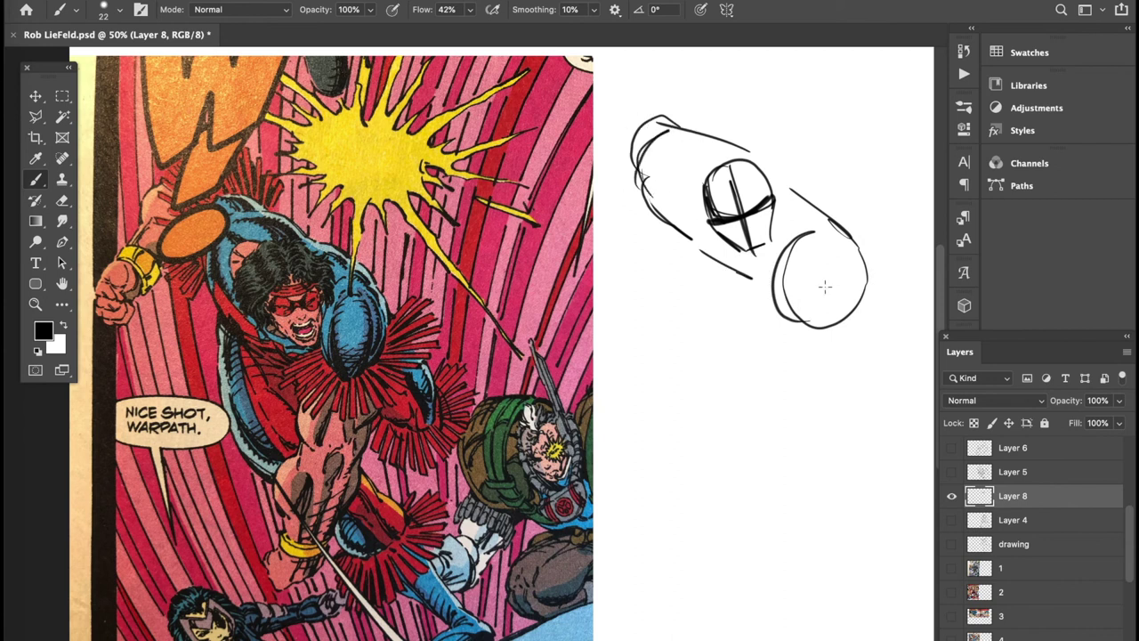
- Outline the foreshortened forward arm below the round shoulder, with upper arm, forearm and a blocky fist
left_click_drag(767, 311, 758, 375)
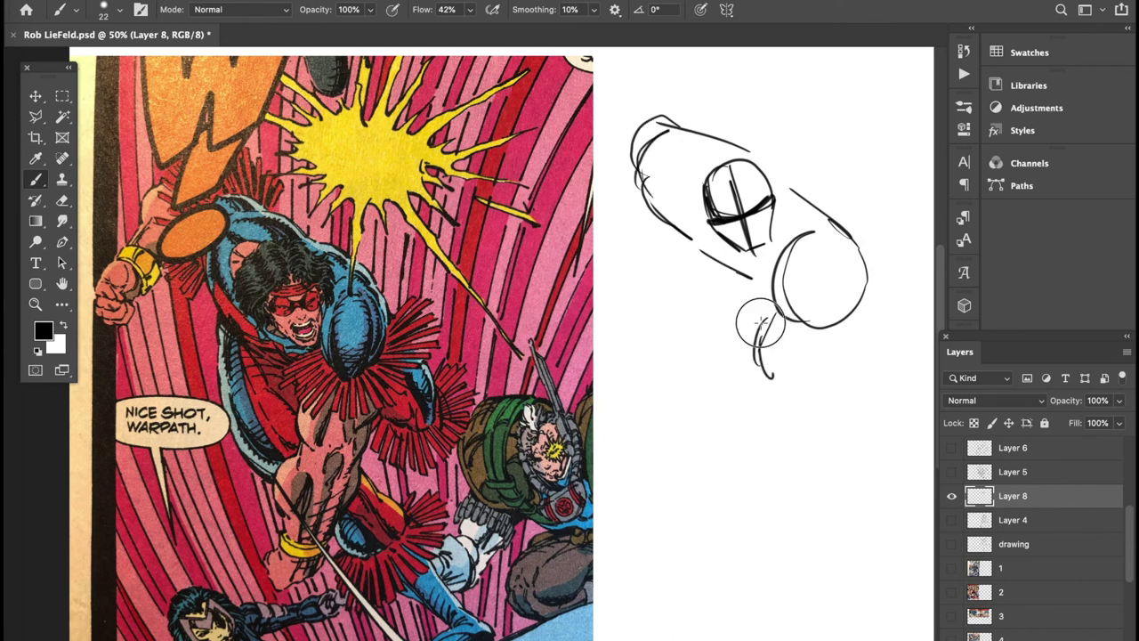
mouse_move(854, 319)
left_mouse_down()
mouse_move(859, 343)
mouse_move(832, 390)
mouse_move(774, 396)
mouse_move(755, 485)
left_mouse_up()
mouse_move(836, 402)
left_mouse_down()
mouse_move(781, 503)
mouse_move(724, 498)
mouse_move(733, 541)
mouse_move(775, 540)
mouse_move(783, 503)
left_mouse_up()
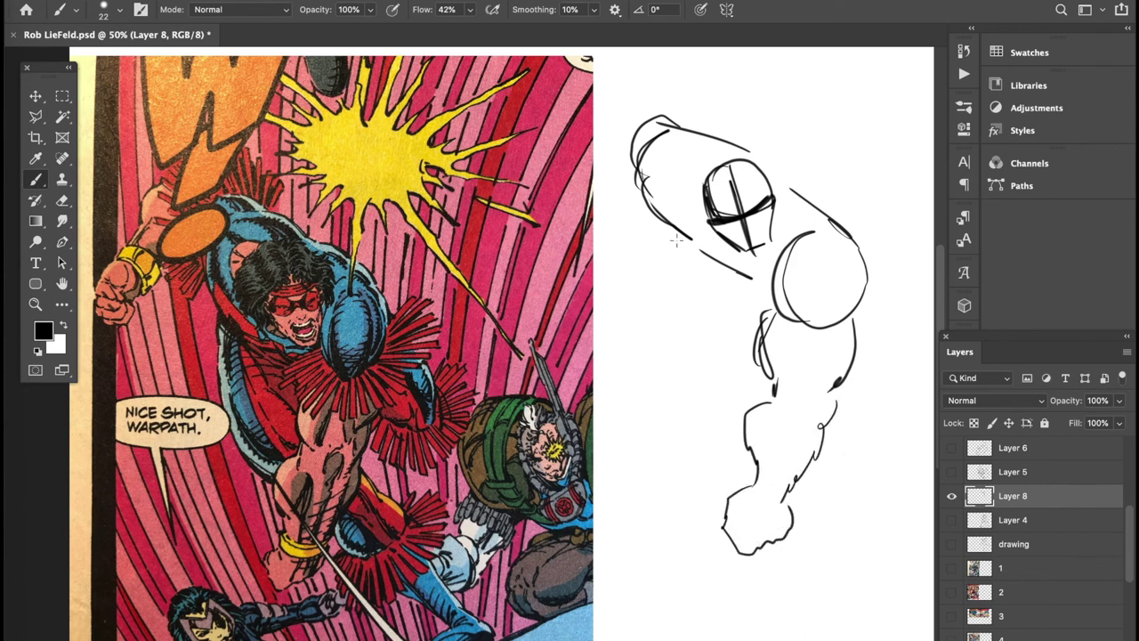
- Reinforce the chest's lower contour and sketch the bent far arm reaching back, ending in a round fist
mouse_move(652, 208)
left_mouse_down()
mouse_move(717, 305)
mouse_move(746, 305)
left_mouse_up()
mouse_move(671, 236)
left_mouse_down()
mouse_move(719, 305)
mouse_move(737, 305)
left_mouse_up()
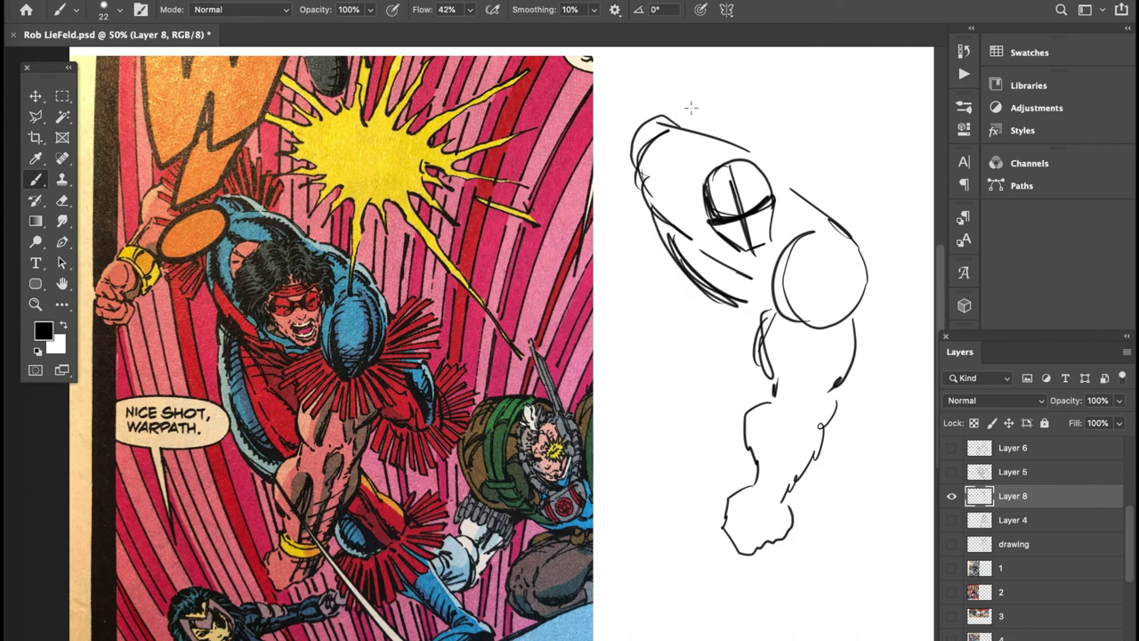
mouse_move(693, 113)
left_mouse_down()
mouse_move(620, 102)
mouse_move(637, 168)
left_mouse_up()
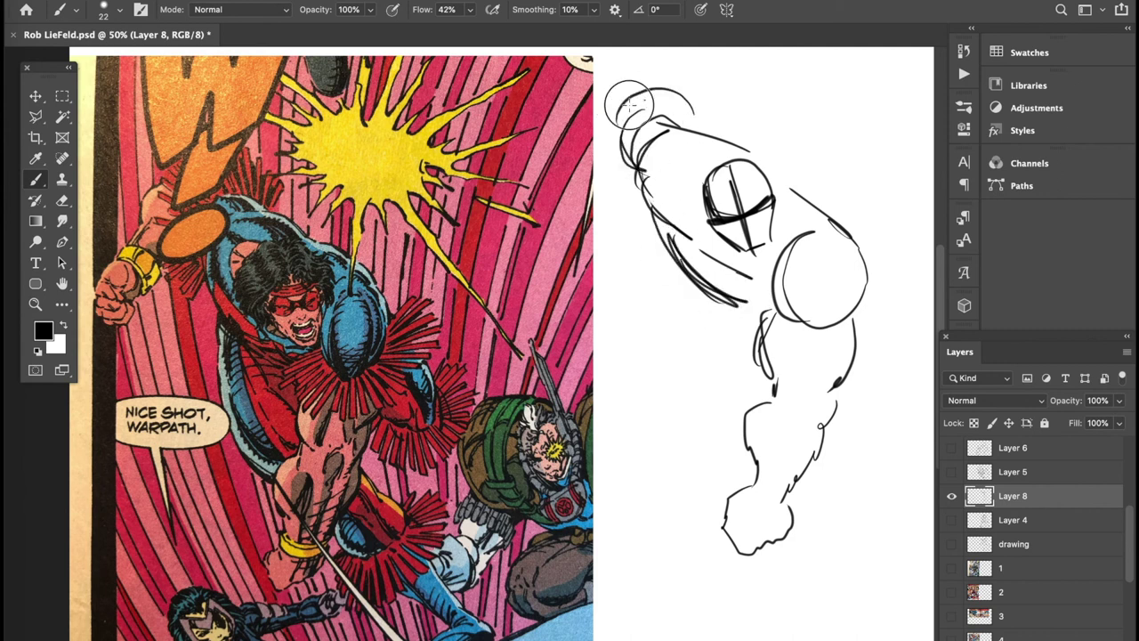
mouse_move(629, 105)
left_mouse_down()
mouse_move(598, 124)
mouse_move(585, 165)
mouse_move(594, 229)
mouse_move(573, 248)
mouse_move(563, 206)
mouse_move(558, 223)
mouse_move(520, 236)
left_mouse_up()
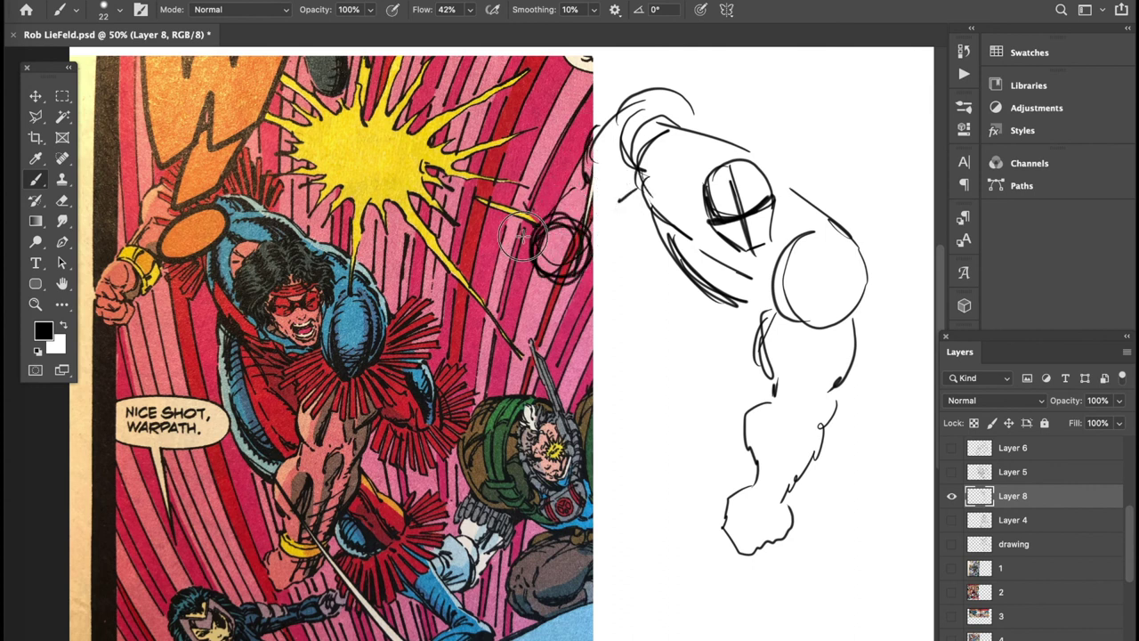
mouse_move(588, 226)
left_mouse_down()
mouse_move(571, 205)
mouse_move(659, 109)
mouse_move(686, 123)
mouse_move(584, 170)
left_mouse_up()
left_click_drag(617, 104, 674, 105)
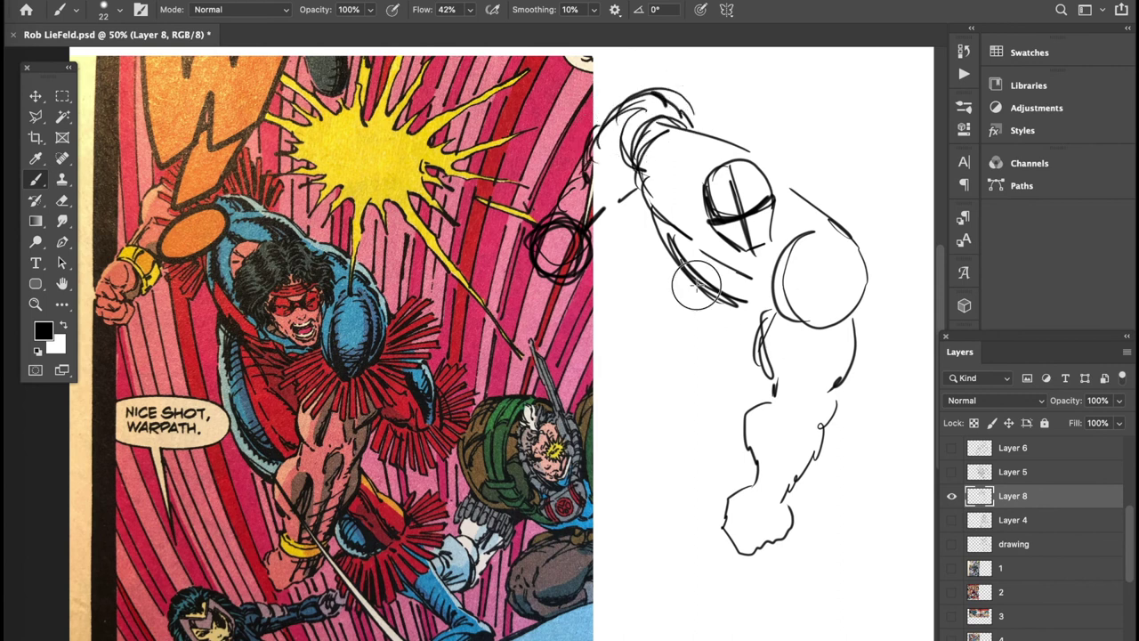
- Draw the outer torso contour down to the waist, the armpit folds, and both edges of the extended leg
mouse_move(672, 260)
left_mouse_down()
mouse_move(663, 351)
mouse_move(738, 452)
mouse_move(749, 449)
left_mouse_up()
mouse_move(795, 492)
left_mouse_down()
mouse_move(794, 531)
mouse_move(838, 614)
left_mouse_up()
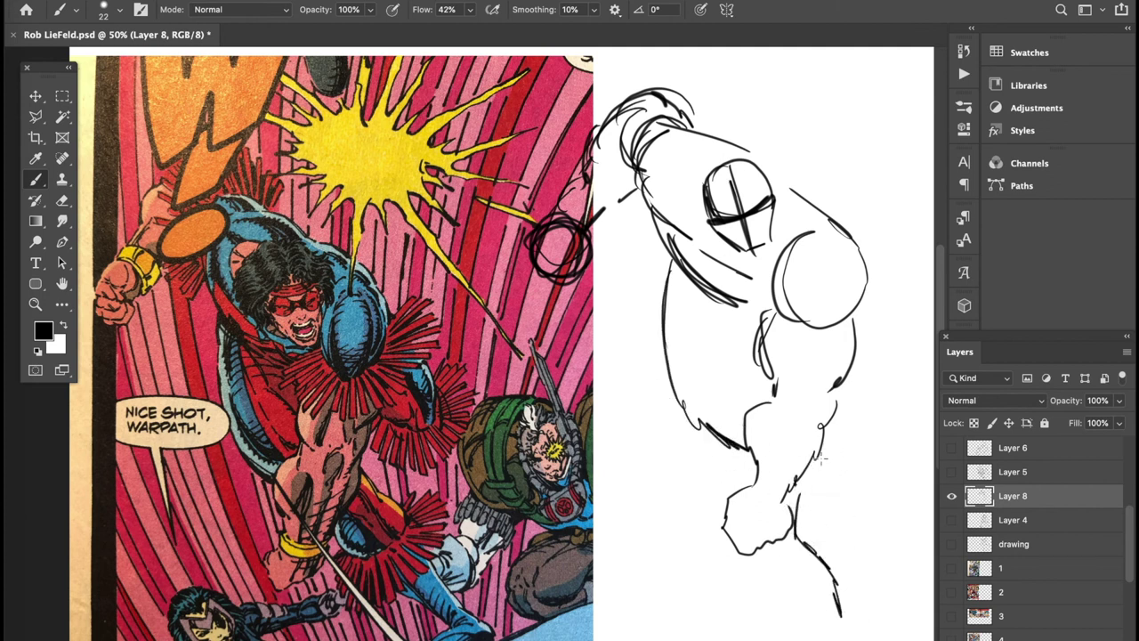
left_click_drag(758, 336, 769, 374)
left_click_drag(740, 305, 763, 370)
mouse_move(822, 431)
left_mouse_down()
mouse_move(823, 469)
mouse_move(824, 457)
mouse_move(845, 485)
mouse_move(857, 564)
mouse_move(877, 610)
left_mouse_up()
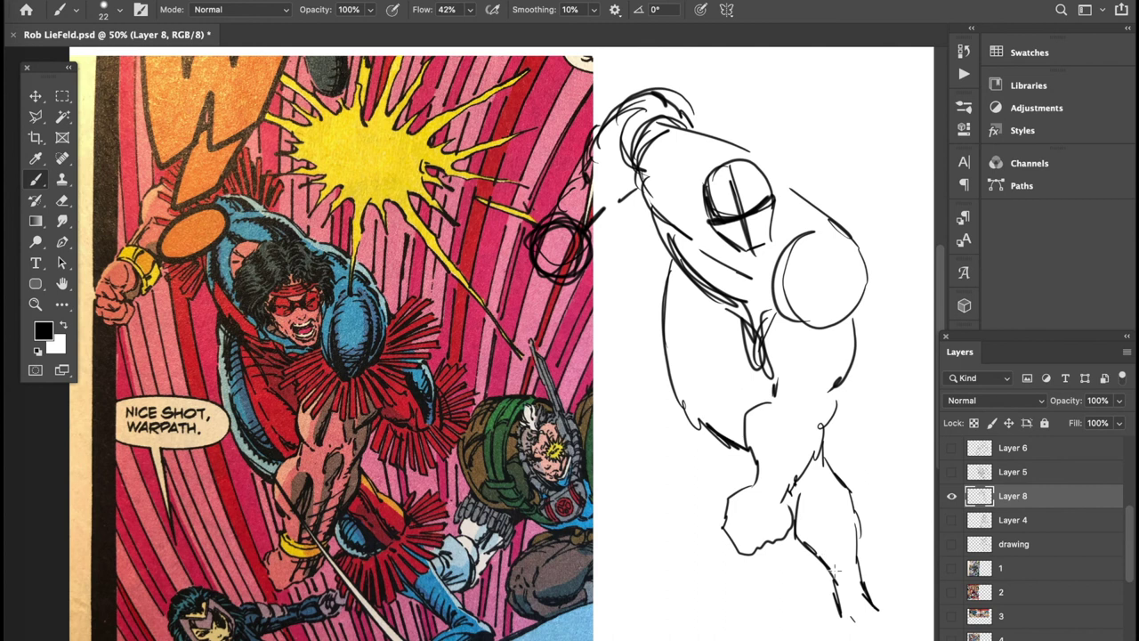
- Add the thick curved form behind the forward arm, the foot of the extended leg, and an inner torso contour
left_click_drag(838, 408, 877, 426)
left_click_drag(870, 314, 884, 416)
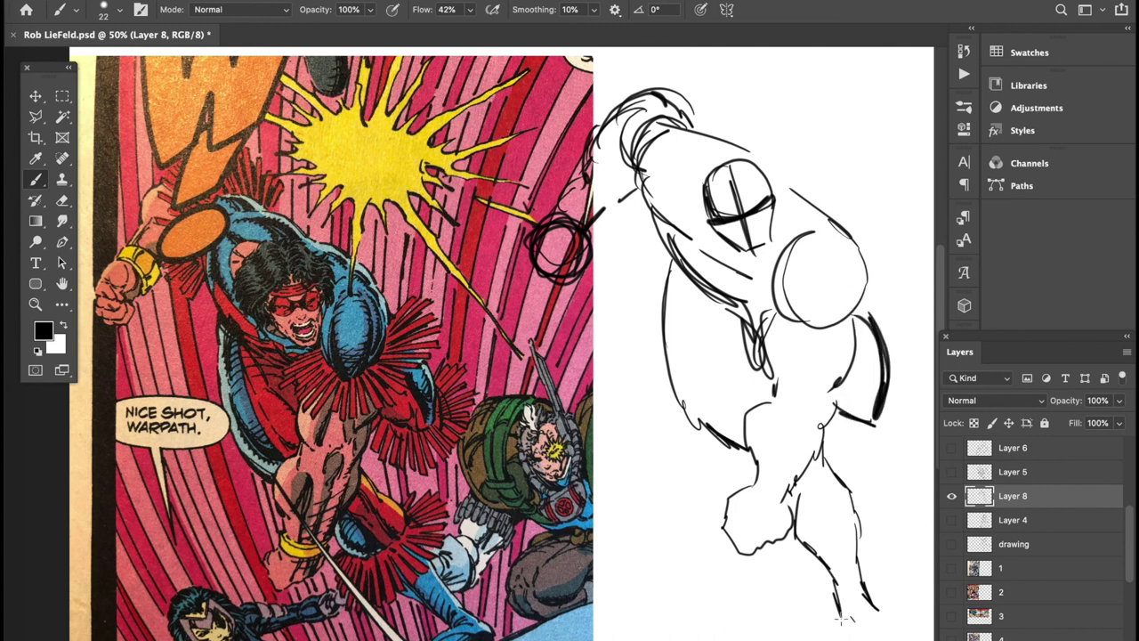
mouse_move(865, 615)
left_mouse_down()
mouse_move(906, 610)
mouse_move(877, 634)
mouse_move(909, 627)
left_mouse_up()
mouse_move(727, 396)
left_mouse_down()
mouse_move(694, 376)
mouse_move(742, 377)
mouse_move(773, 256)
left_mouse_up()
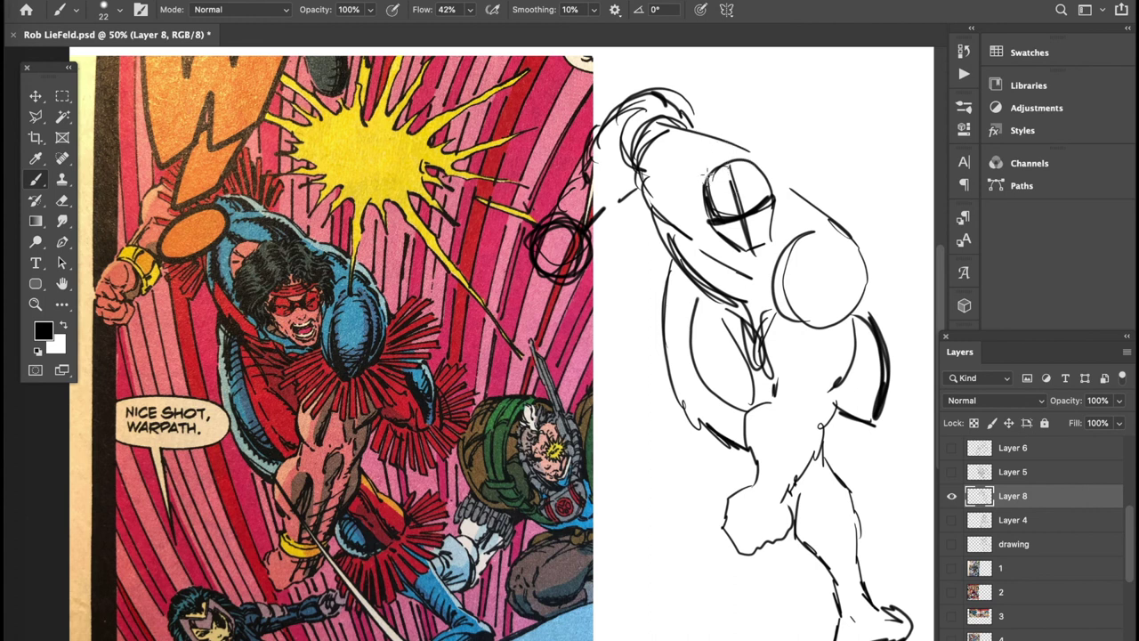
- Add hair strands around the head and draw a jagged impact burst above the forward shoulder
mouse_move(701, 189)
left_mouse_down()
mouse_move(752, 147)
mouse_move(758, 170)
mouse_move(679, 185)
mouse_move(721, 218)
mouse_move(756, 147)
mouse_move(805, 222)
mouse_move(794, 181)
mouse_move(712, 176)
left_mouse_up()
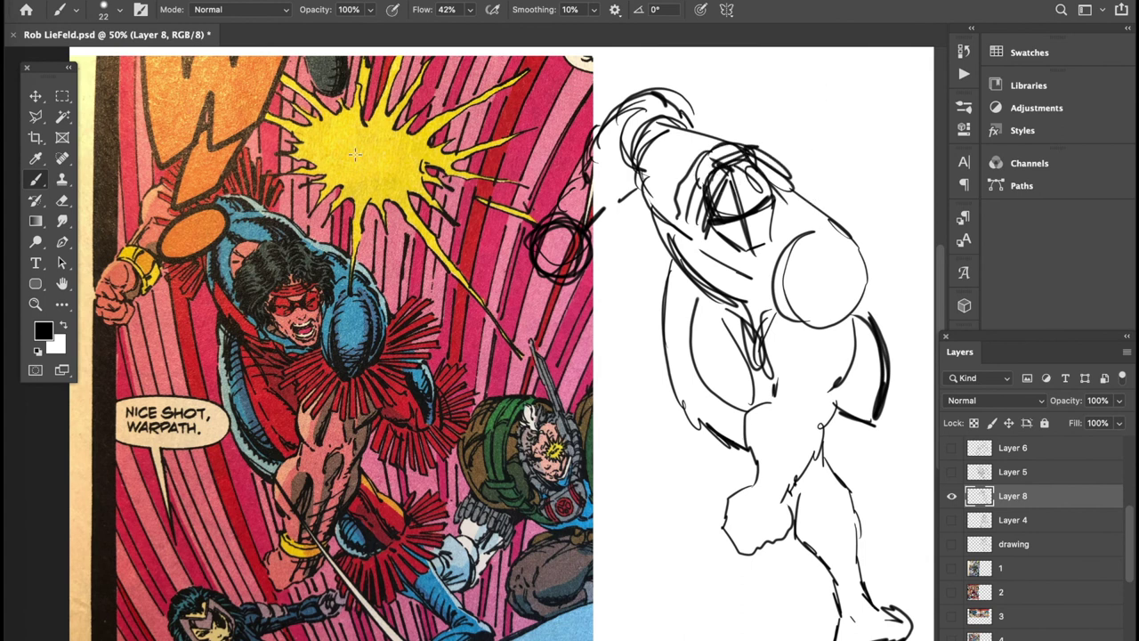
mouse_move(790, 85)
left_mouse_down()
mouse_move(772, 58)
mouse_move(787, 91)
mouse_move(780, 119)
mouse_move(800, 149)
mouse_move(858, 163)
mouse_move(849, 61)
mouse_move(893, 100)
mouse_move(911, 146)
mouse_move(831, 171)
mouse_move(805, 89)
left_mouse_up()
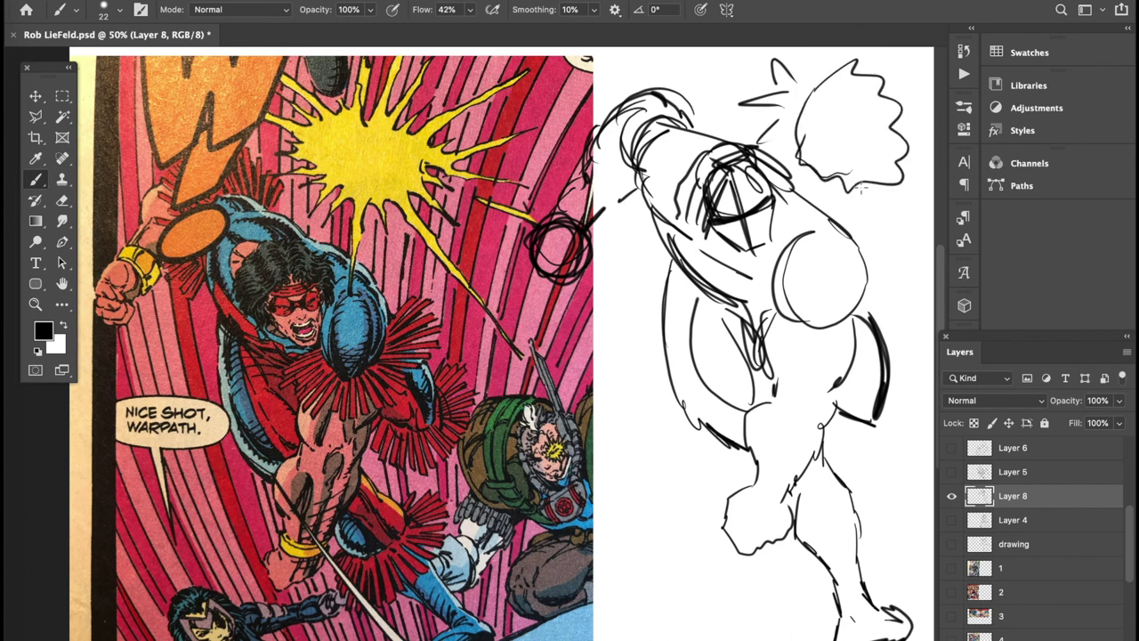
- Draw a directional line through the forward arm from shoulder to forearm, with curved cross-contours and a short tick at its upper end
mouse_move(851, 210)
left_mouse_down()
mouse_move(805, 392)
mouse_move(767, 425)
left_mouse_up()
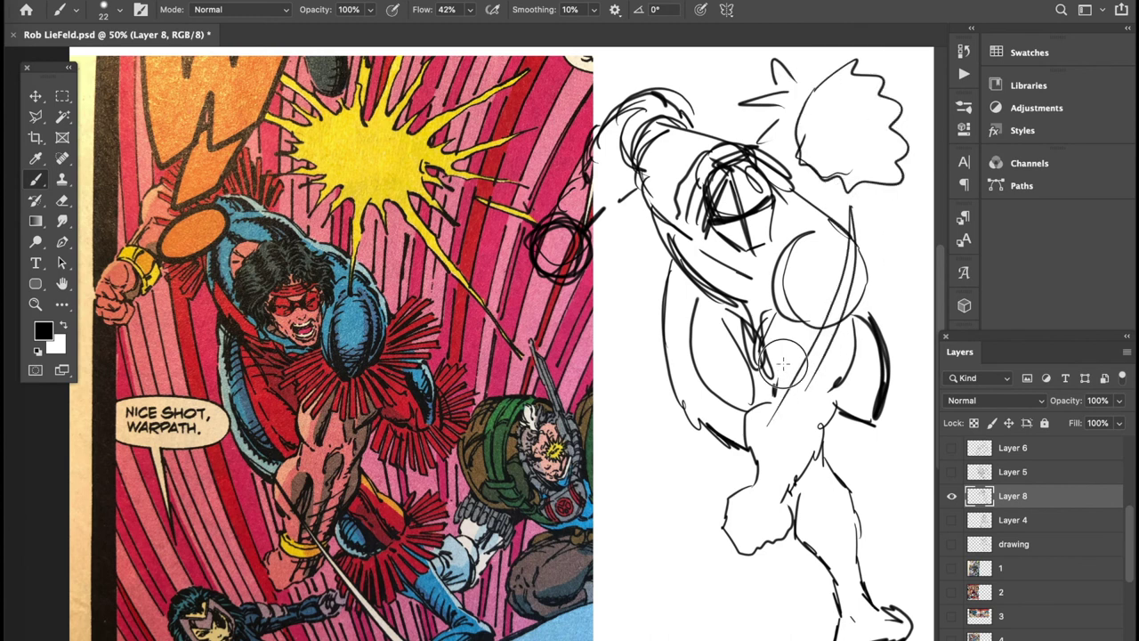
mouse_move(783, 363)
left_mouse_down()
mouse_move(840, 386)
mouse_move(792, 349)
left_mouse_up()
left_click_drag(843, 212, 862, 209)
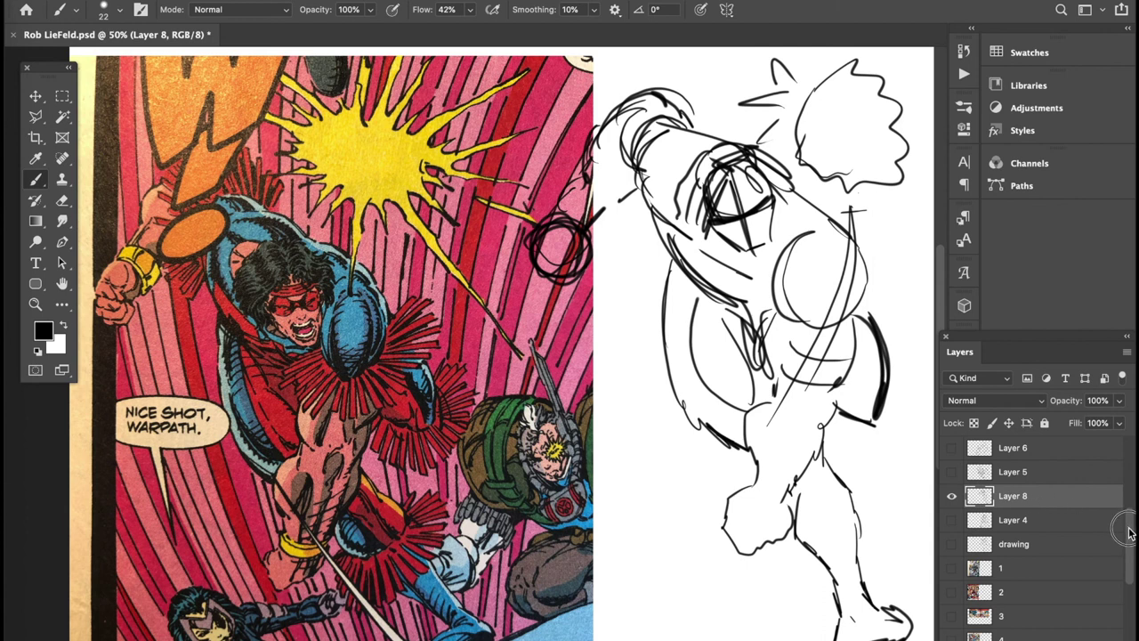
- Hide the Layer 8 sketch and its reference panel, and show the "learning from the ma…" title image layer
scroll(1126, 525, "up", 3)
left_click(951, 568)
left_click(961, 569)
scroll(1126, 498, "up", 5)
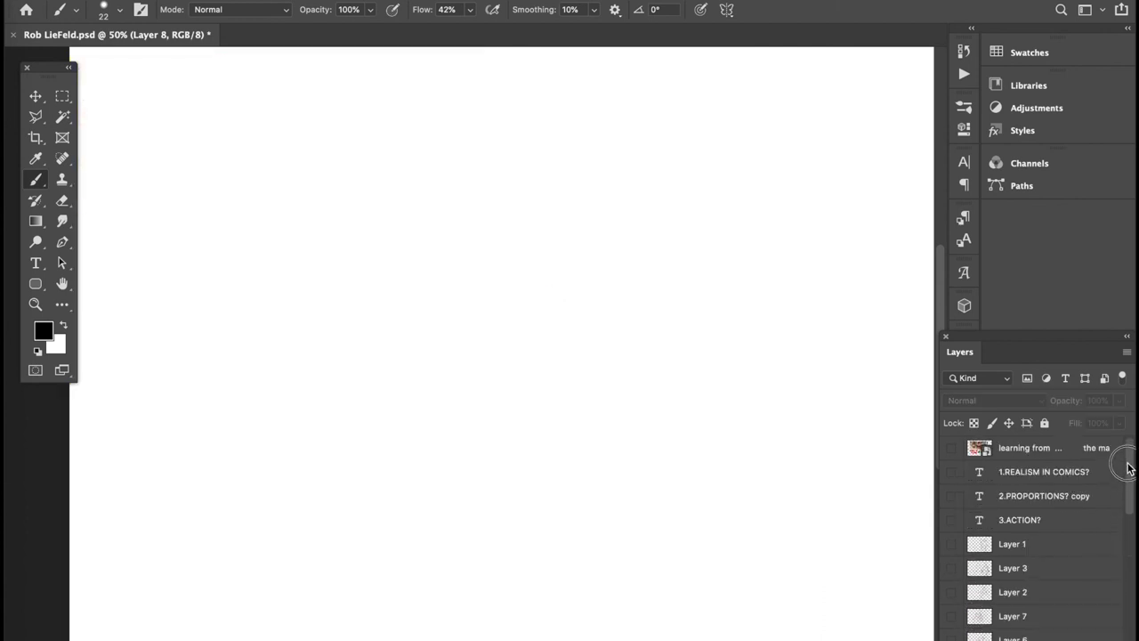
left_click(951, 447)
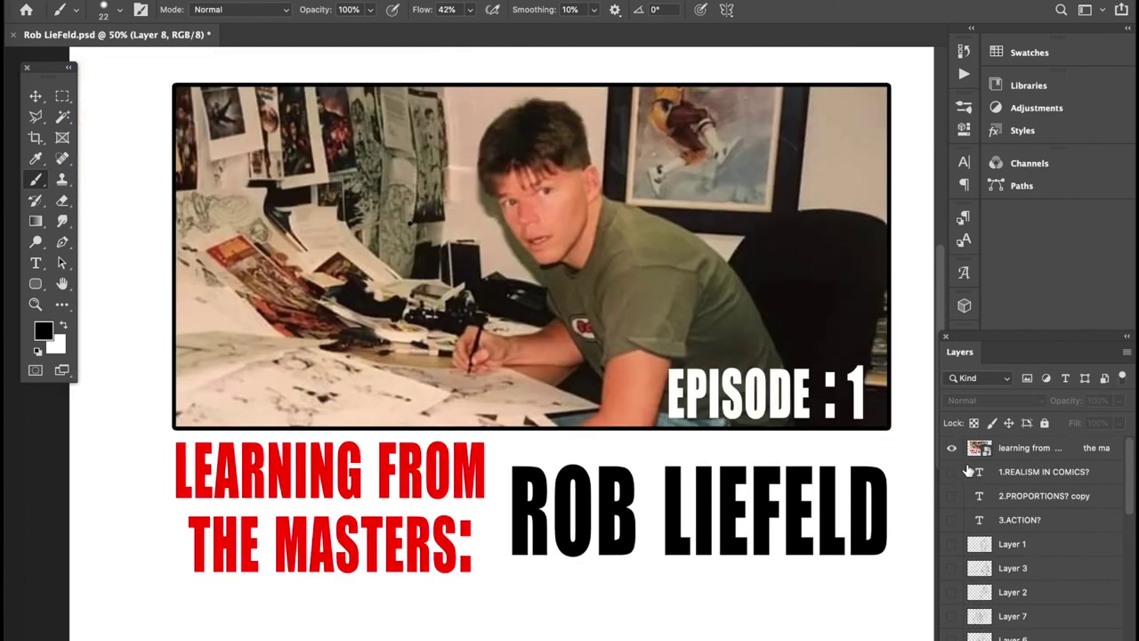